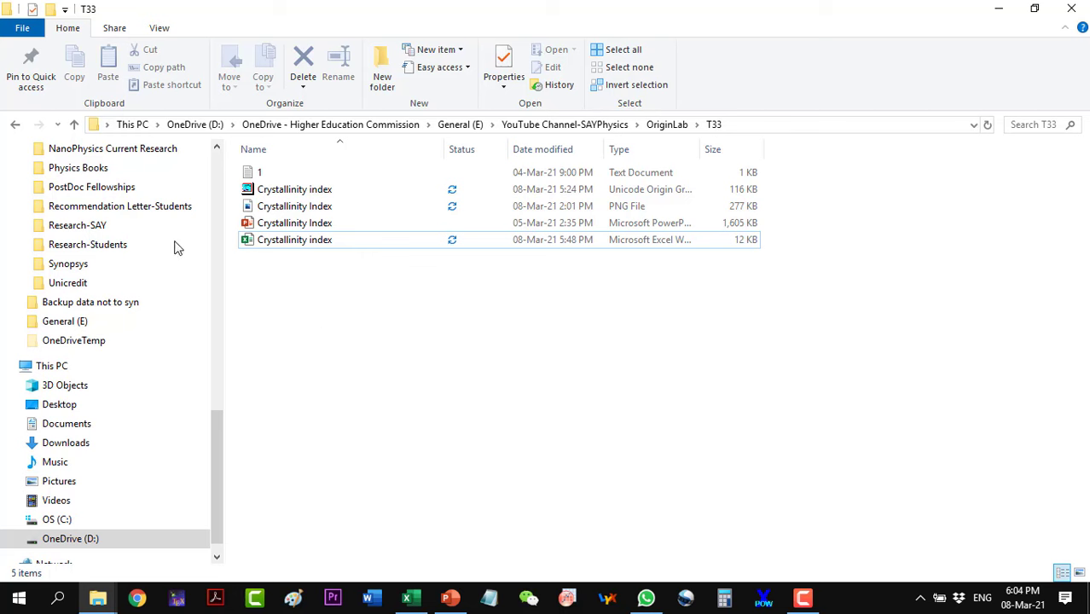
# Open the Crystallinity index Origin project, maximize its workbook and review the Synthesized Crystal and Glass-Amorphous sheets.
pyautogui.click(290, 195)
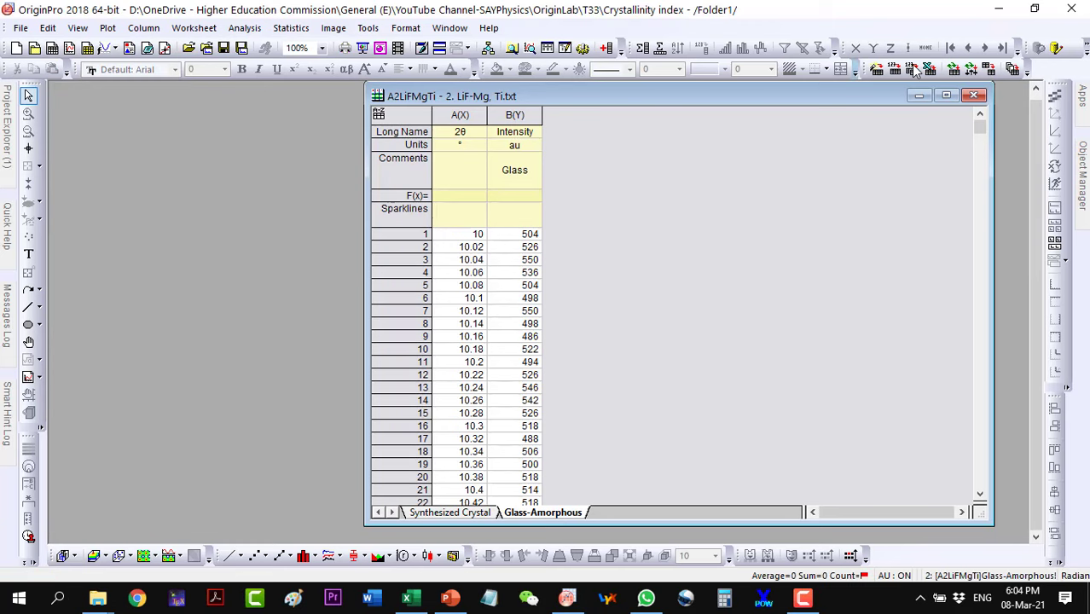
pyautogui.click(946, 95)
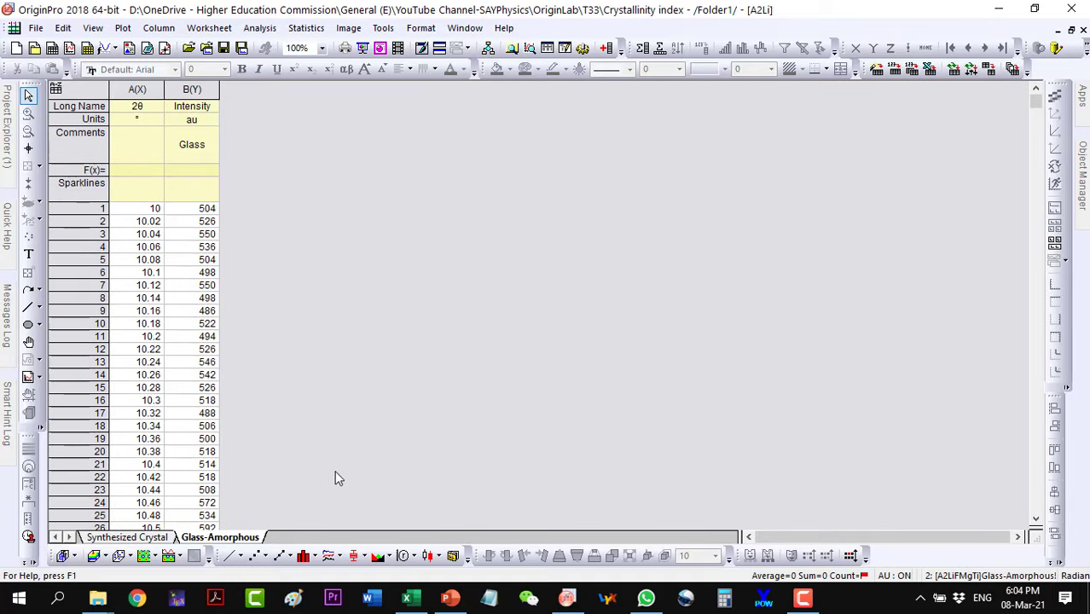
pyautogui.click(119, 537)
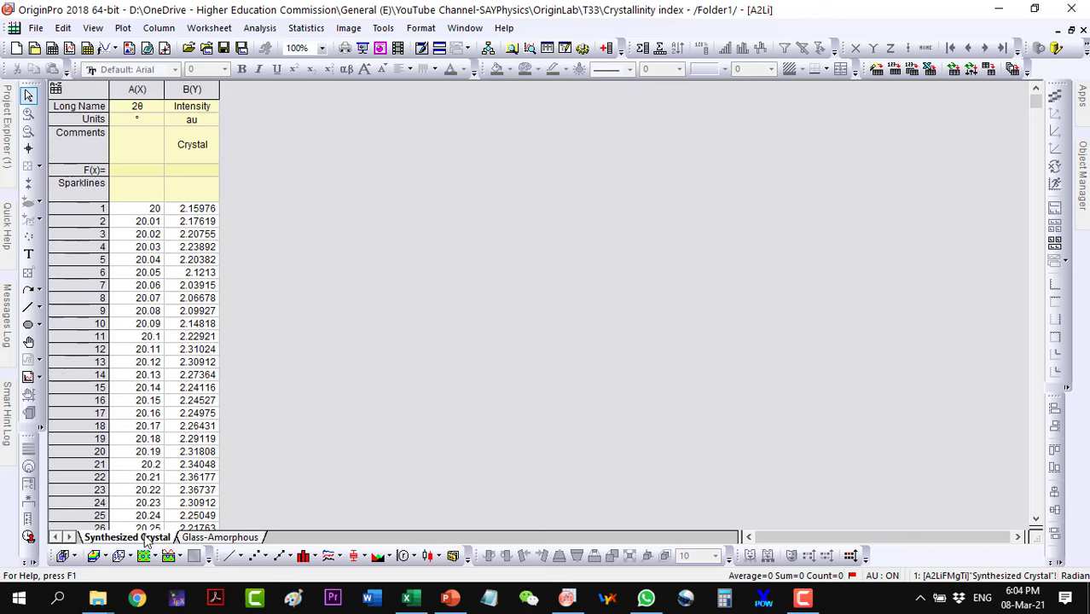
pyautogui.click(205, 538)
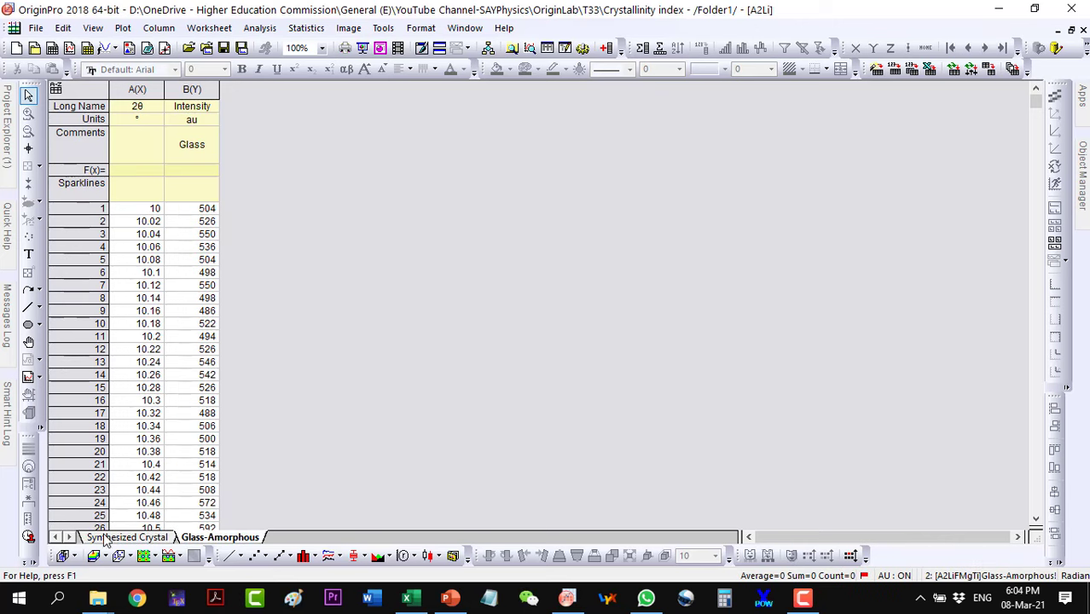
pyautogui.click(102, 538)
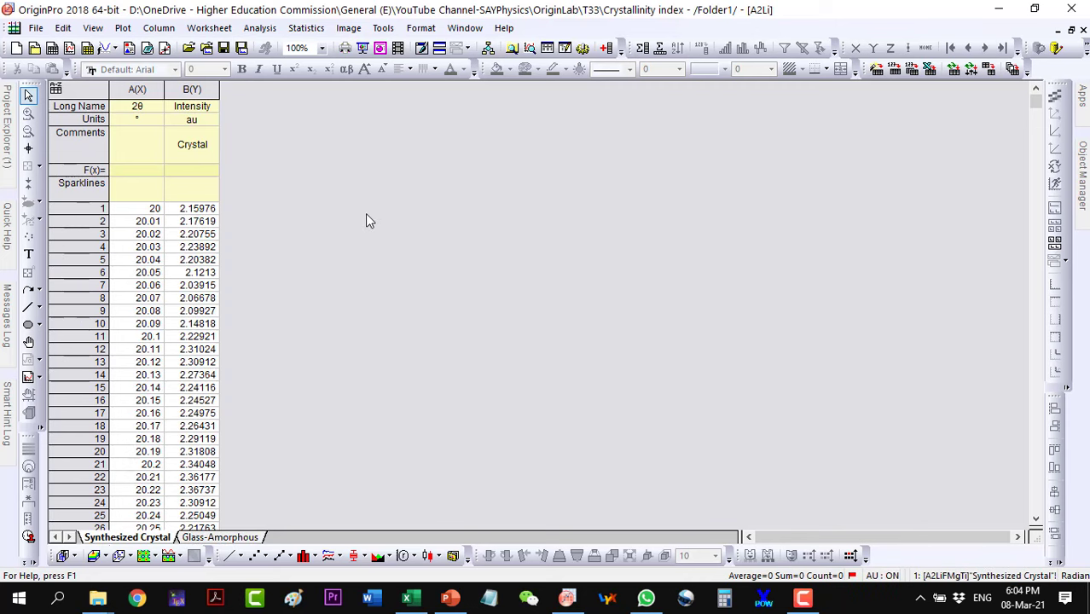
# Plot the 2θ and Intensity columns of the Synthesized Crystal sheet as a line graph and move the legend inside the plot area.
pyautogui.moveTo(132, 89); pyautogui.dragTo(194, 89)
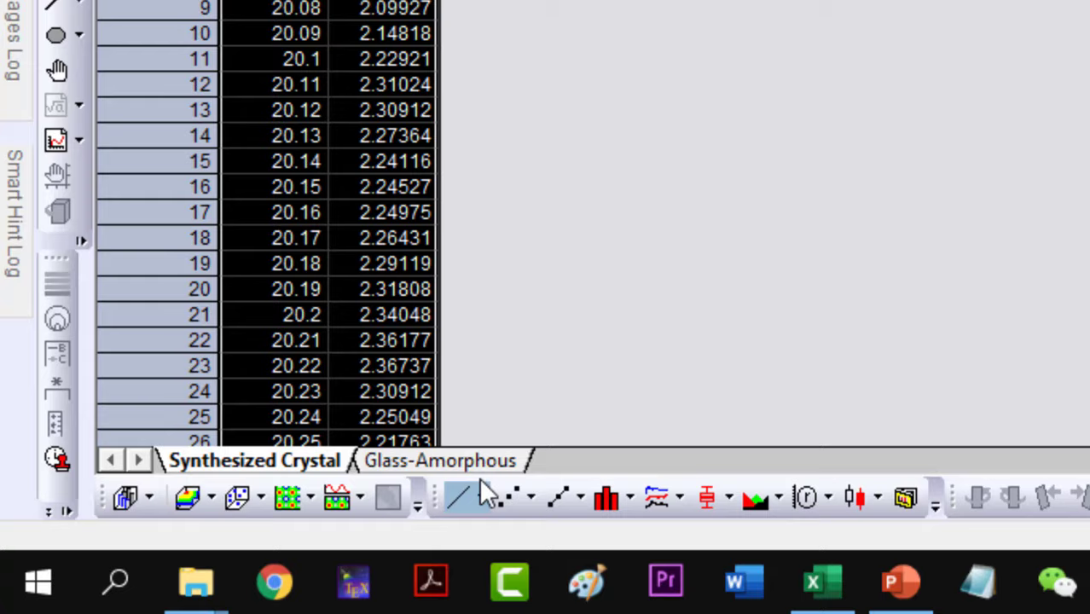
pyautogui.click(229, 555)
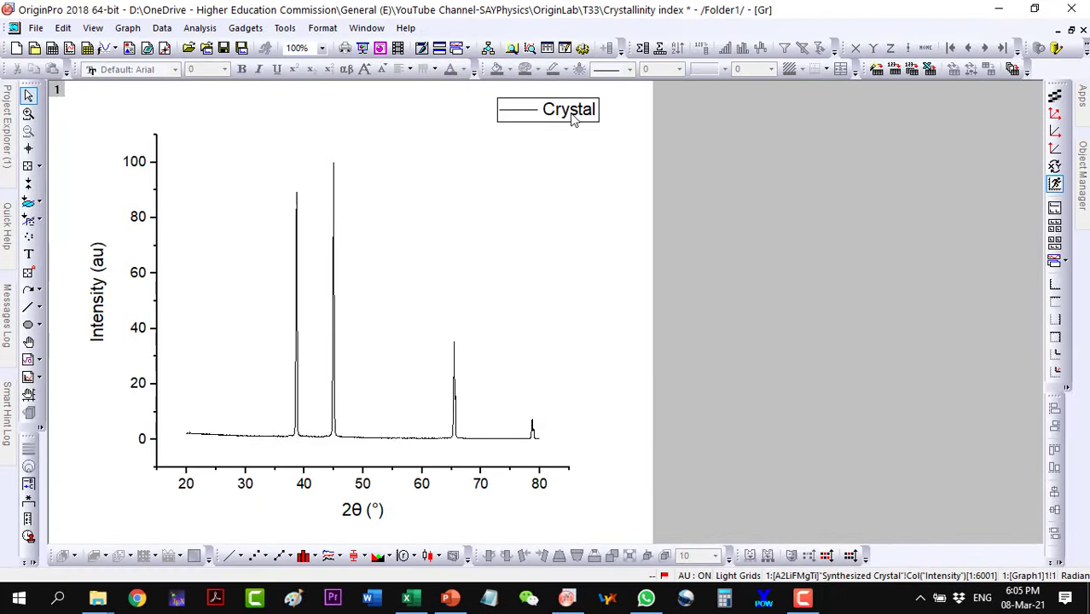
pyautogui.moveTo(573, 120); pyautogui.dragTo(509, 175)
# Set the line width of the Crystal curve to 3.
pyautogui.click(361, 438)
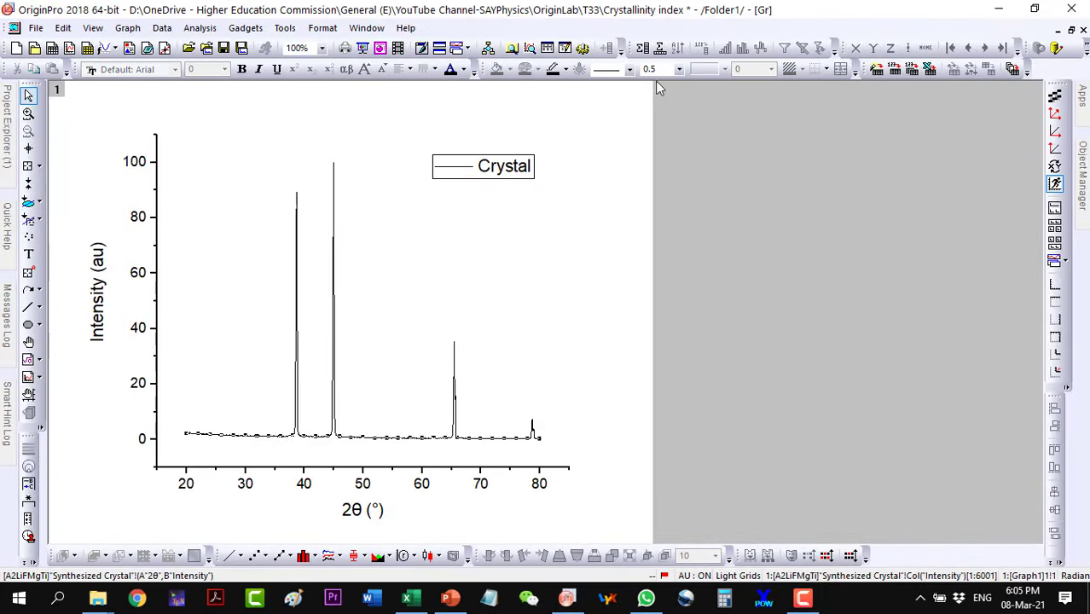
pyautogui.click(678, 69)
pyautogui.click(647, 139)
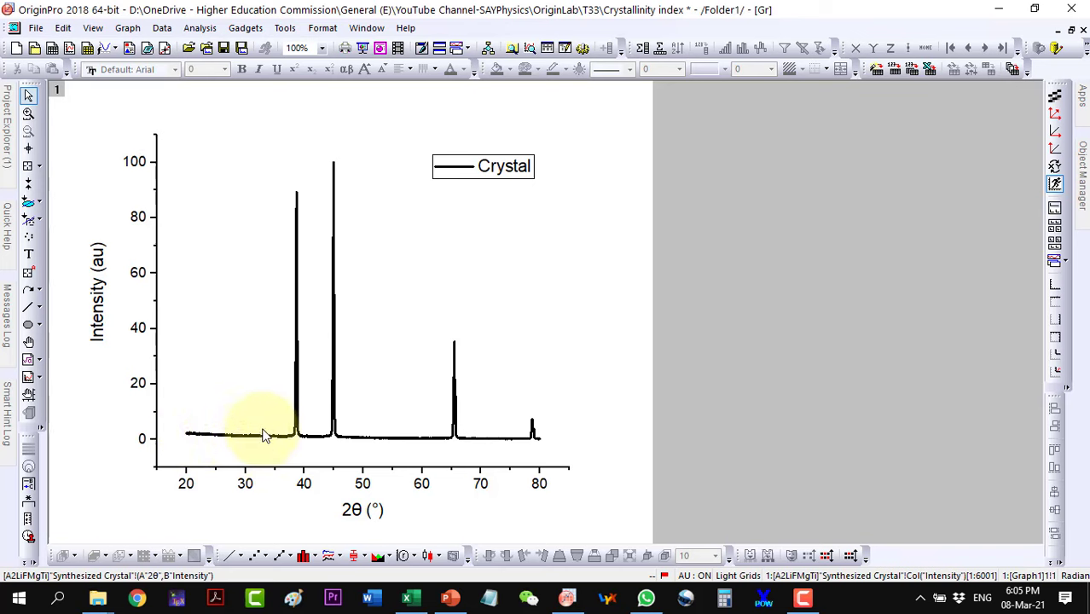
# Open the Peak Analyzer dialog for the Crystal curve and move it aside to expose the graph.
pyautogui.click(335, 254)
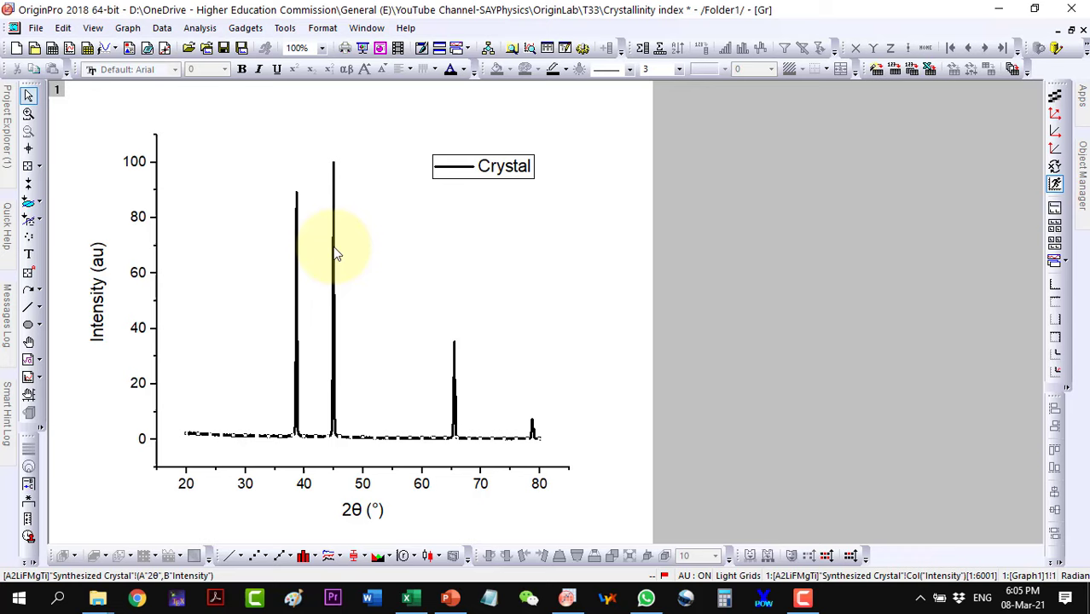
pyautogui.click(201, 31)
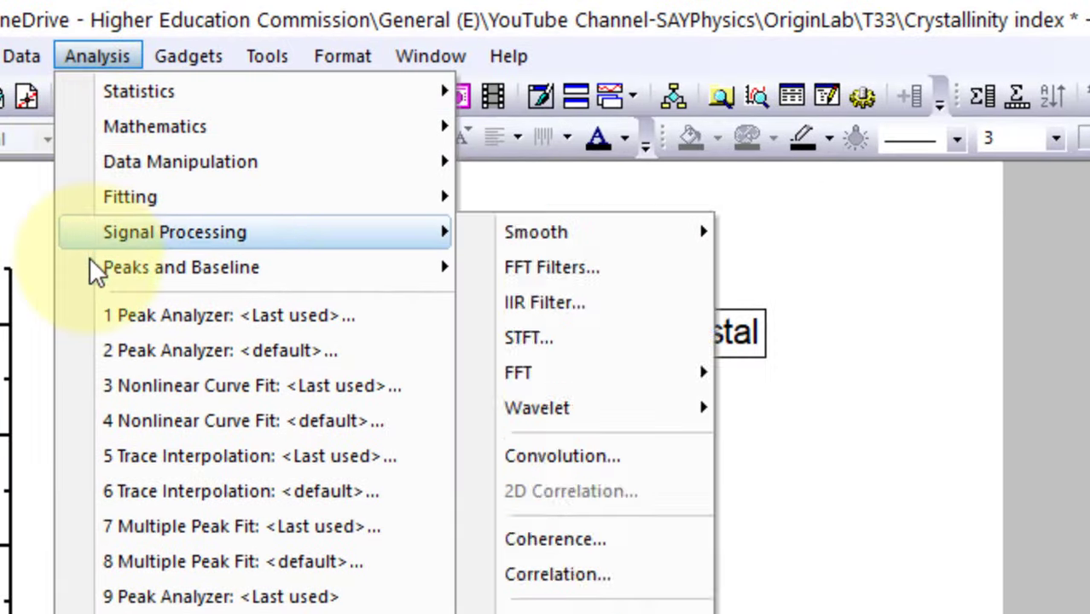
pyautogui.moveTo(89, 260)
pyautogui.moveTo(552, 321)
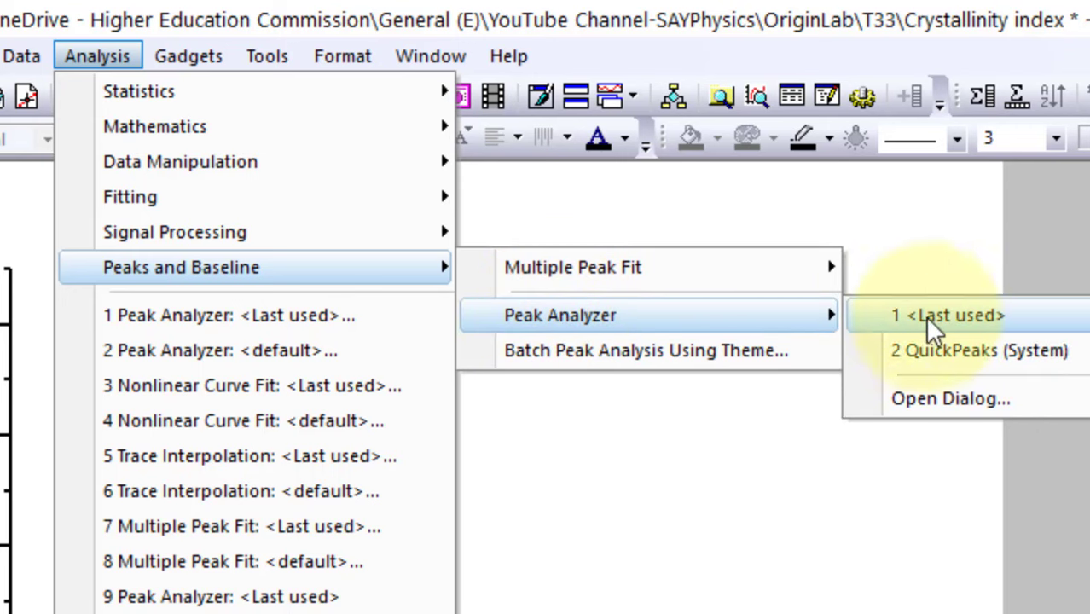
pyautogui.click(963, 399)
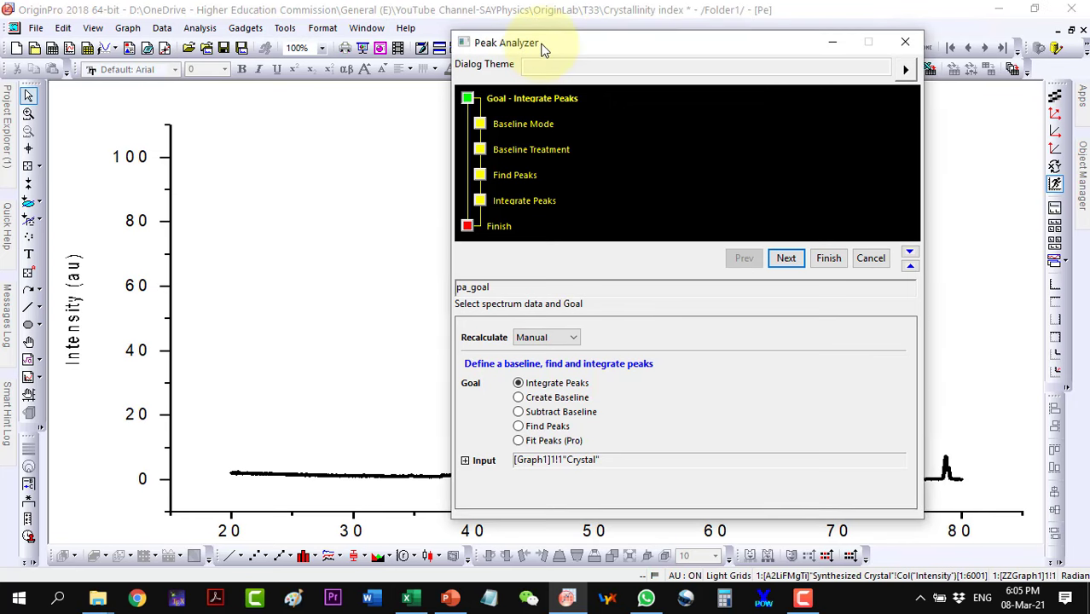
pyautogui.moveTo(545, 48); pyautogui.dragTo(656, 7)
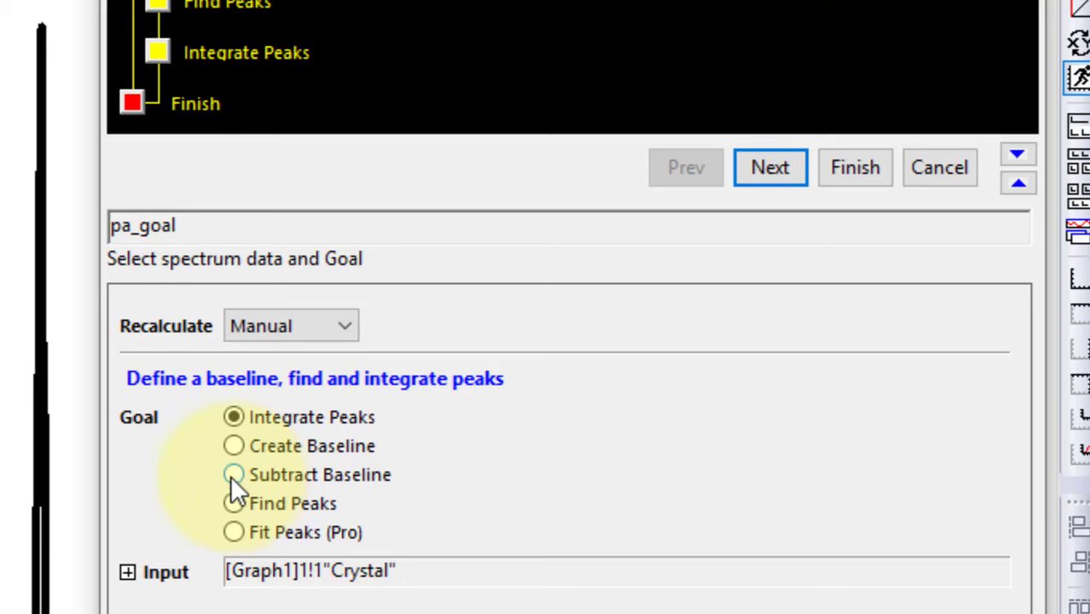
# Subtract a baseline from the Crystal data using the User Defined baseline mode, and enlarge the Graph1 window beside the worksheet.
pyautogui.click(232, 476)
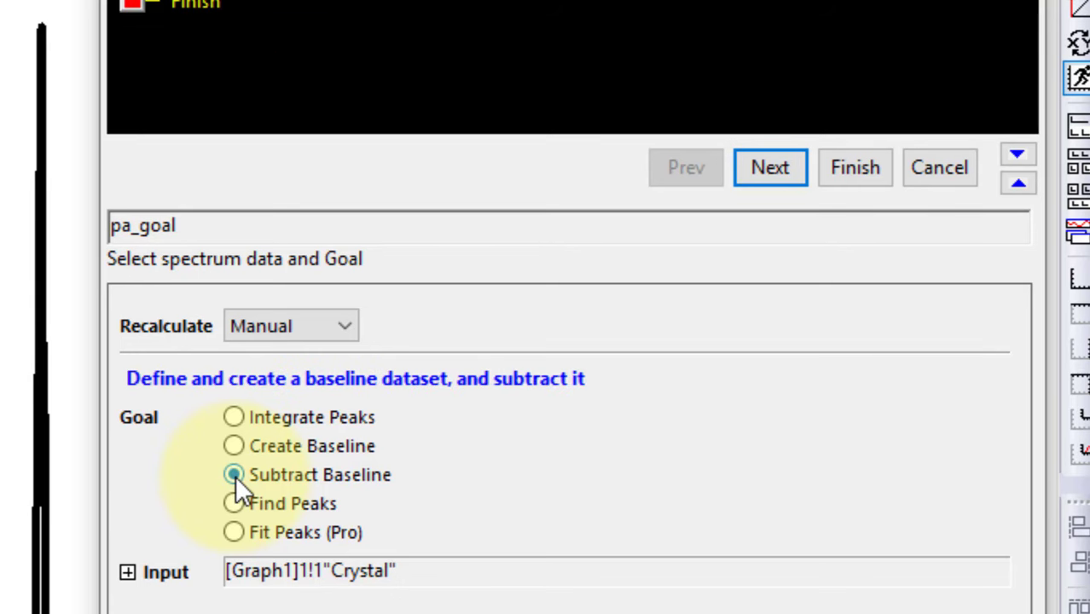
pyautogui.click(770, 168)
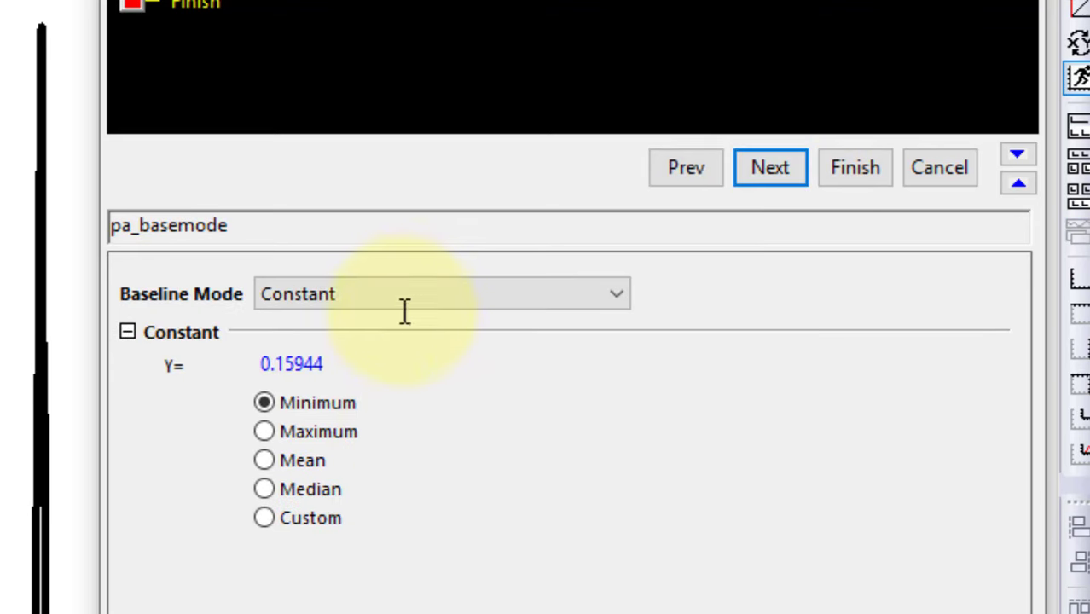
pyautogui.click(337, 293)
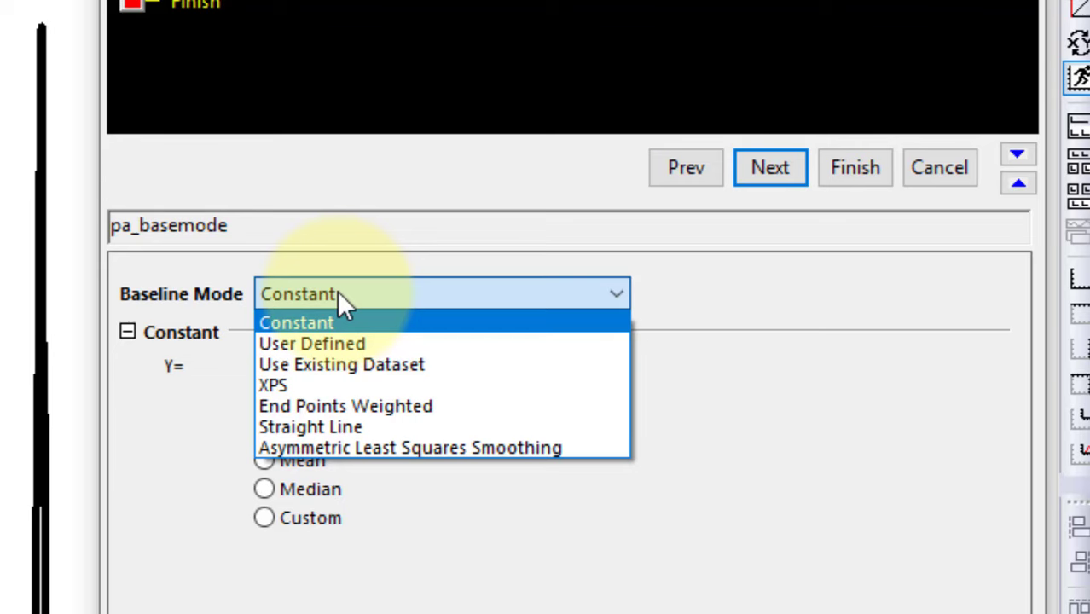
pyautogui.click(346, 344)
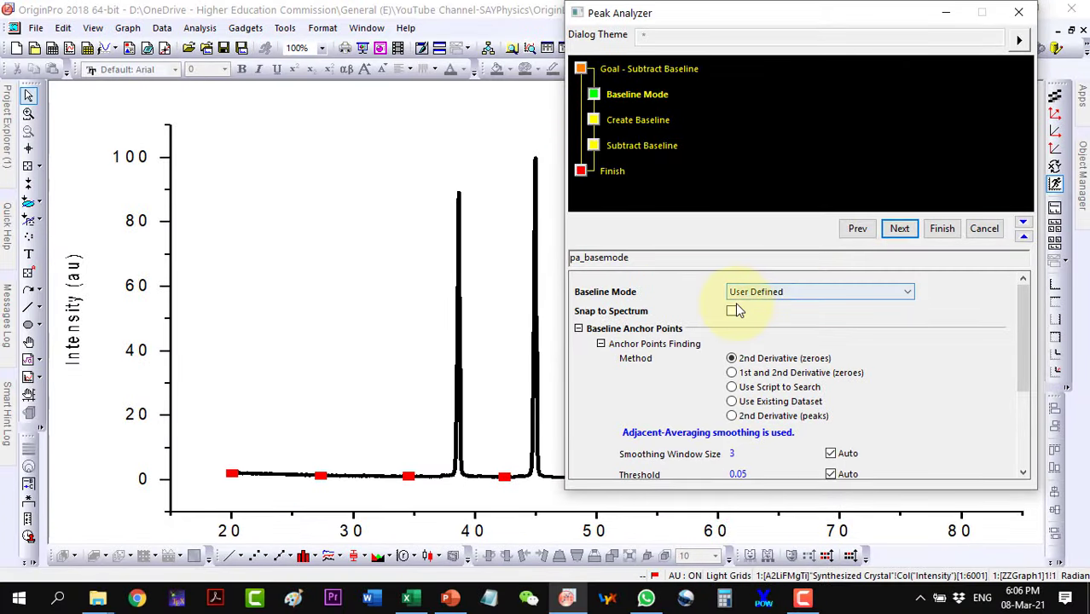
pyautogui.click(901, 230)
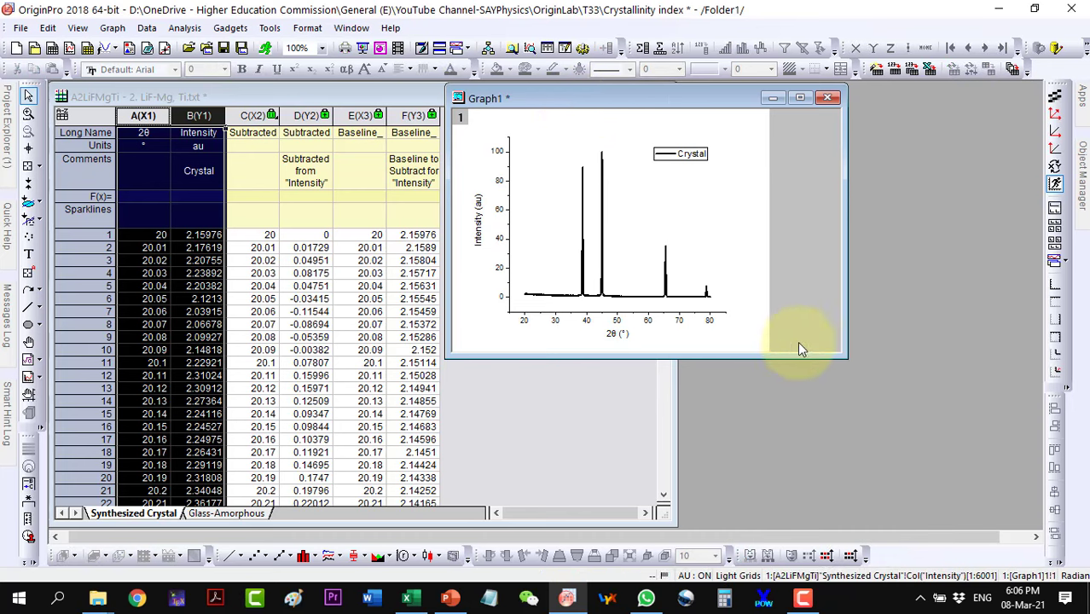
pyautogui.moveTo(841, 355); pyautogui.dragTo(994, 528)
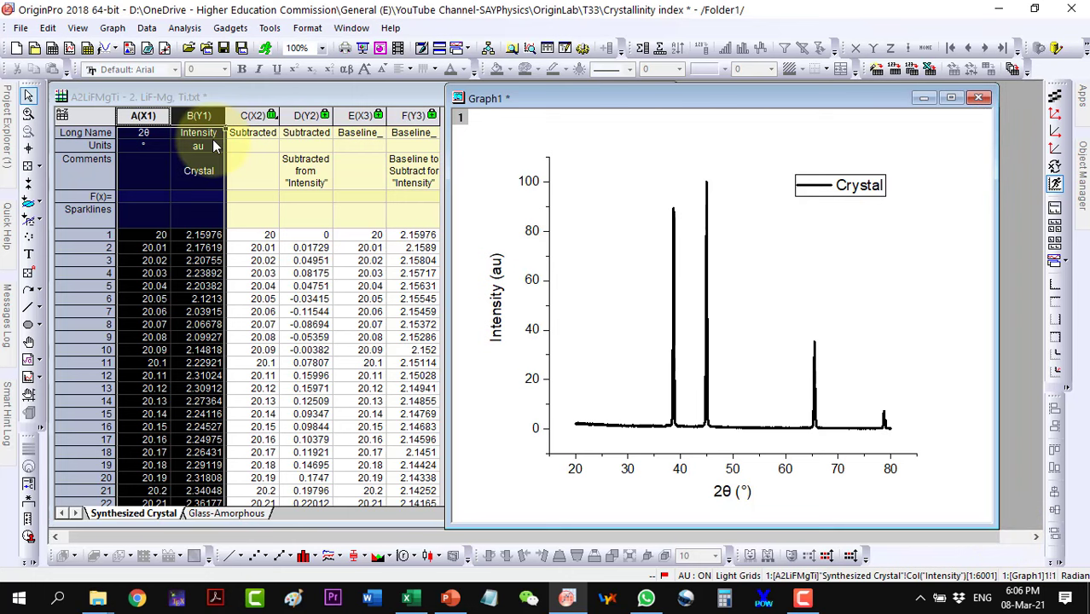
# Plot the original and baseline-subtracted data in columns A to D together as a line graph and maximize it.
pyautogui.click(251, 117)
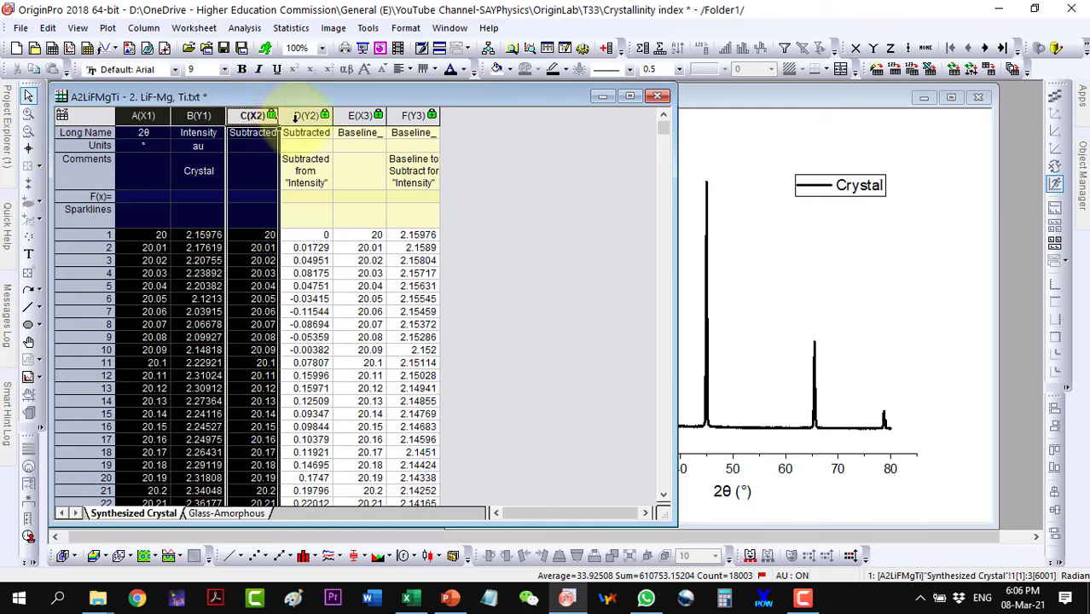
pyautogui.keyDown('shift'); pyautogui.click(300, 116); pyautogui.keyUp('shift')
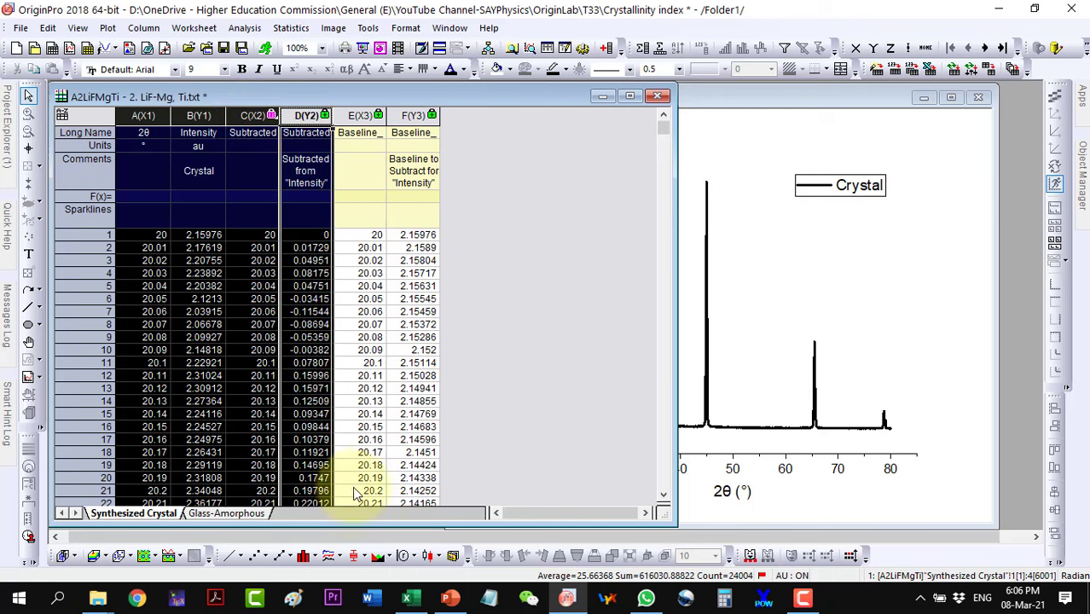
pyautogui.click(230, 557)
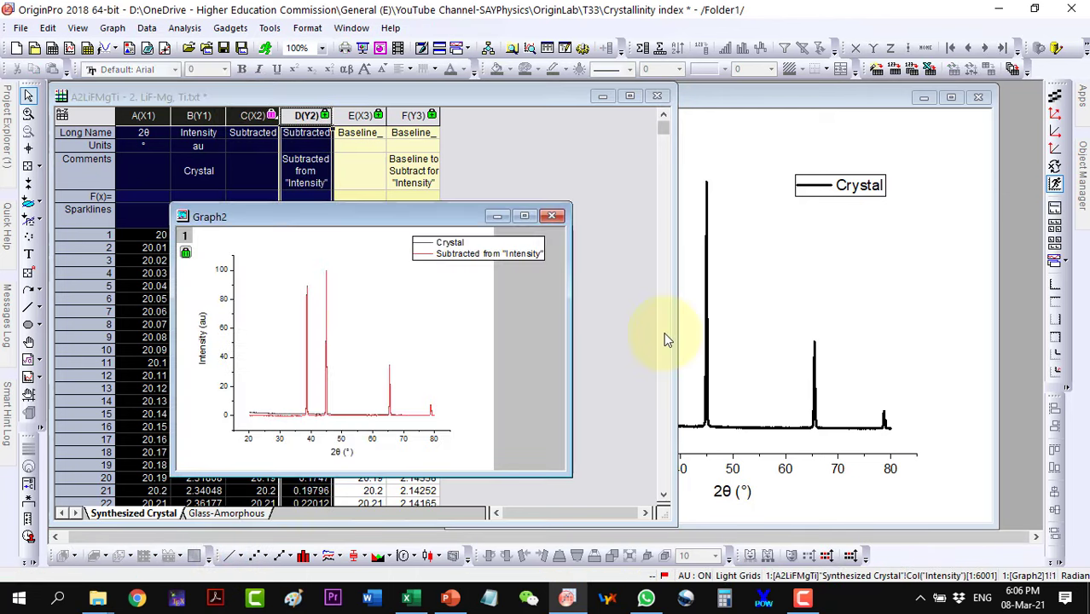
pyautogui.click(526, 216)
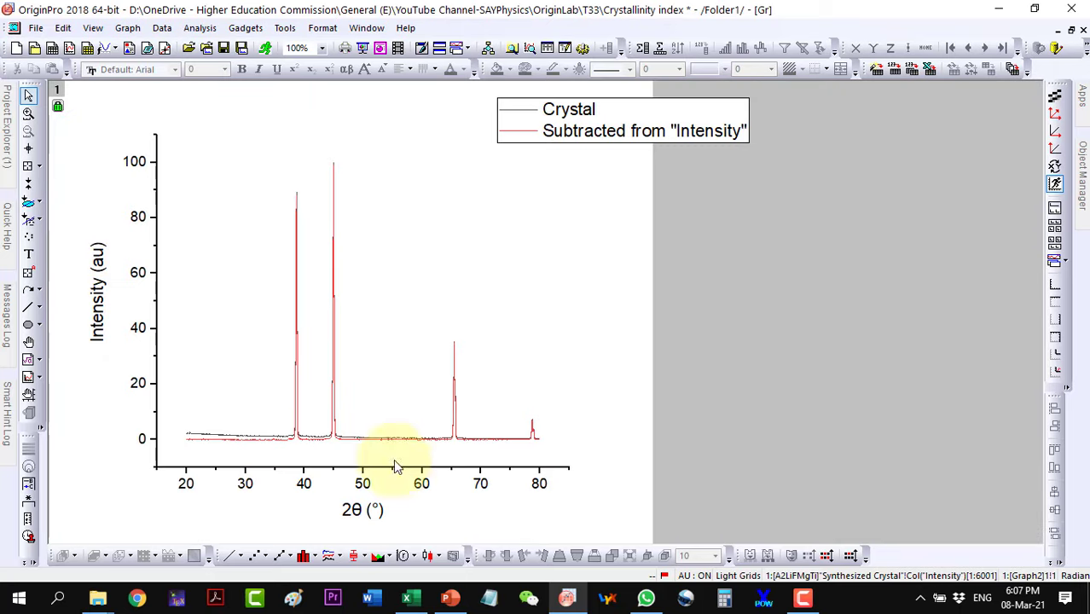
# Set both curves' line width to 3 and zoom in on the low-intensity region to compare their baselines.
pyautogui.click(332, 439)
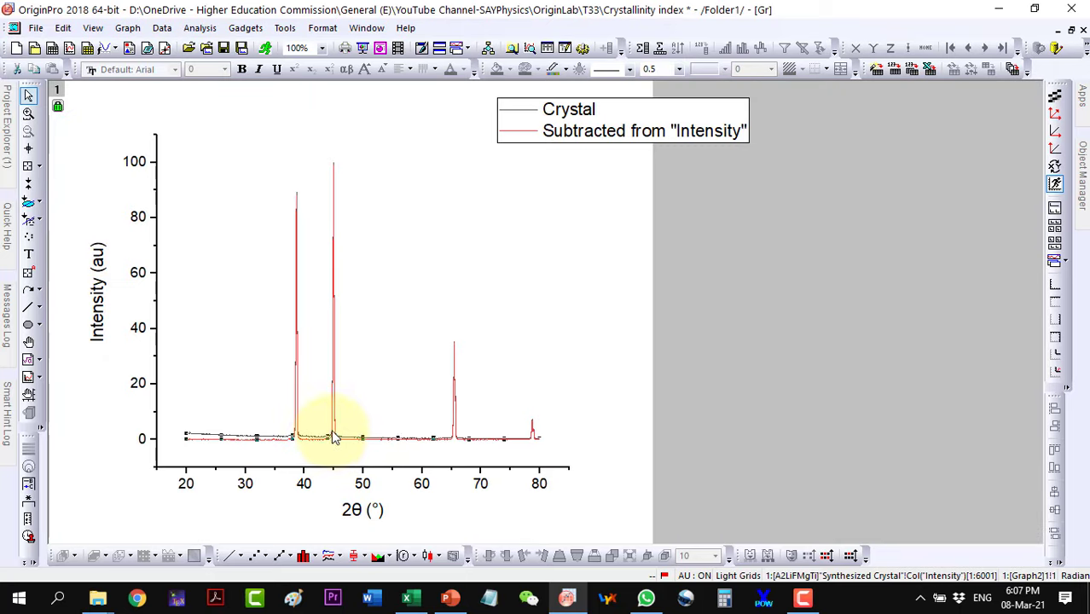
pyautogui.click(673, 69)
pyautogui.click(653, 136)
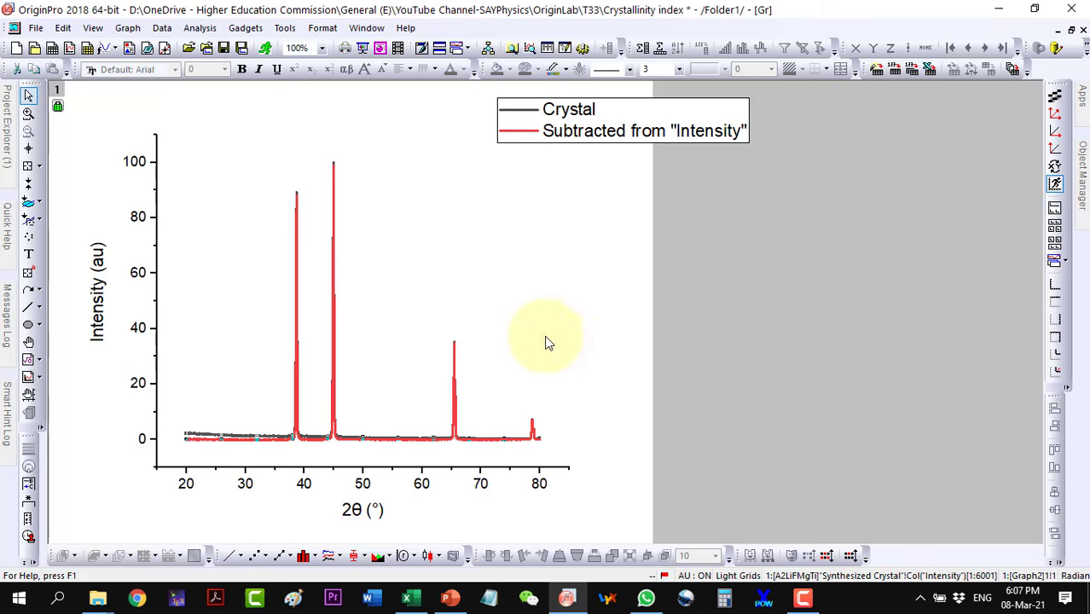
pyautogui.click(28, 112)
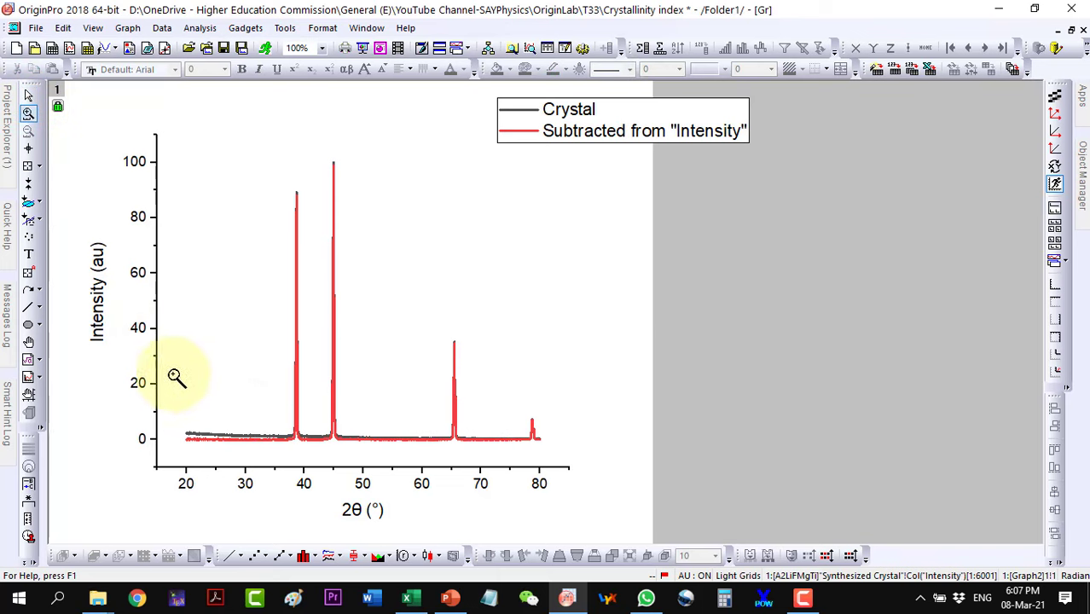
pyautogui.moveTo(172, 356); pyautogui.dragTo(544, 445)
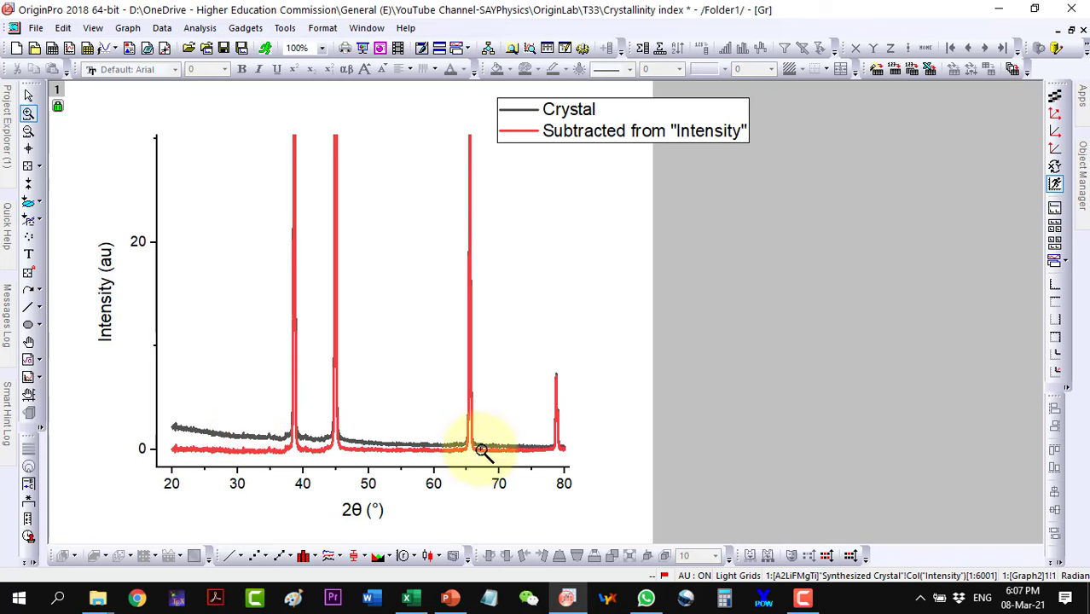
# Restore the comparison graph's window, delete Graph2 and return to the worksheet with no columns selected.
pyautogui.click(1071, 30)
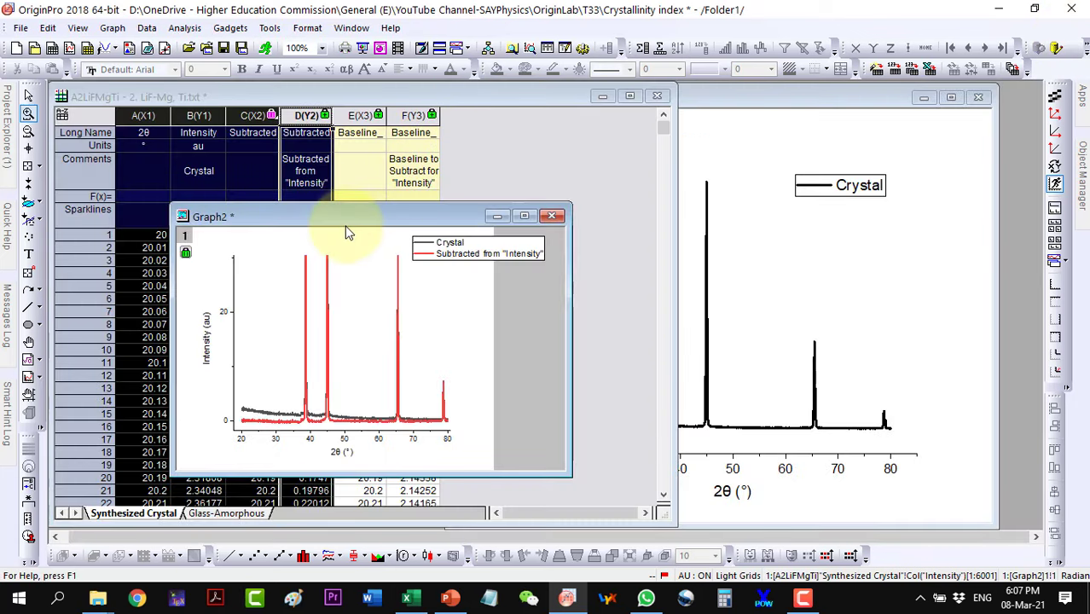
pyautogui.moveTo(342, 222); pyautogui.dragTo(657, 184)
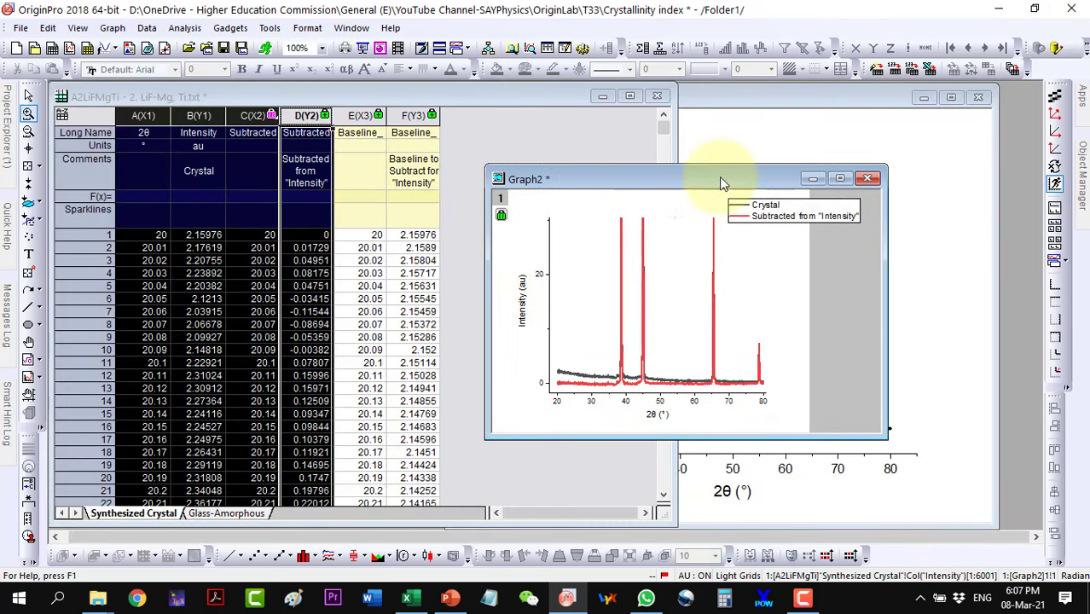
pyautogui.click(870, 180)
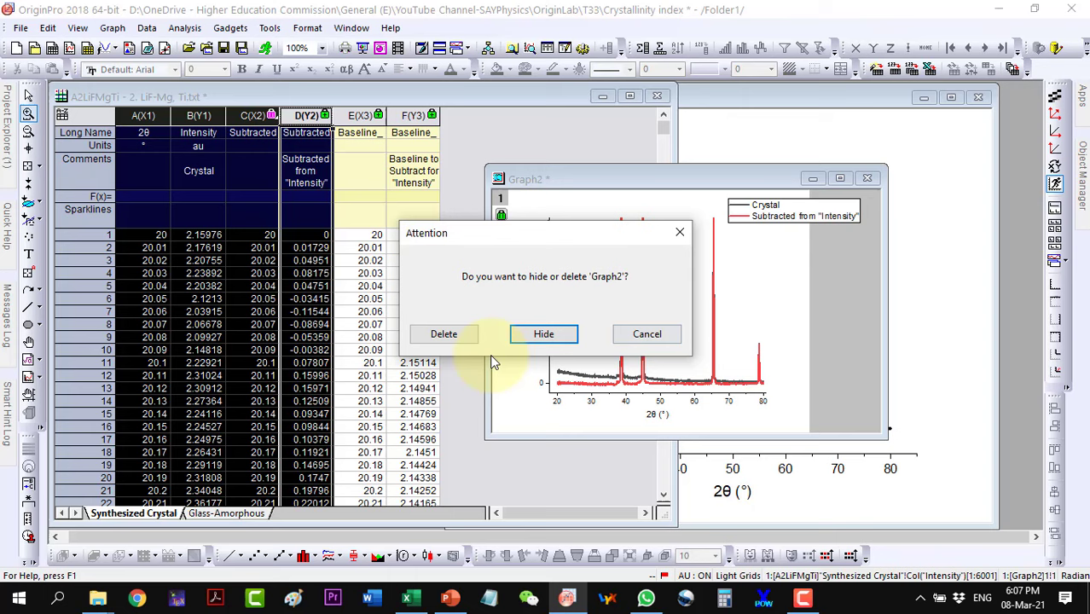
pyautogui.click(444, 333)
pyautogui.click(514, 290)
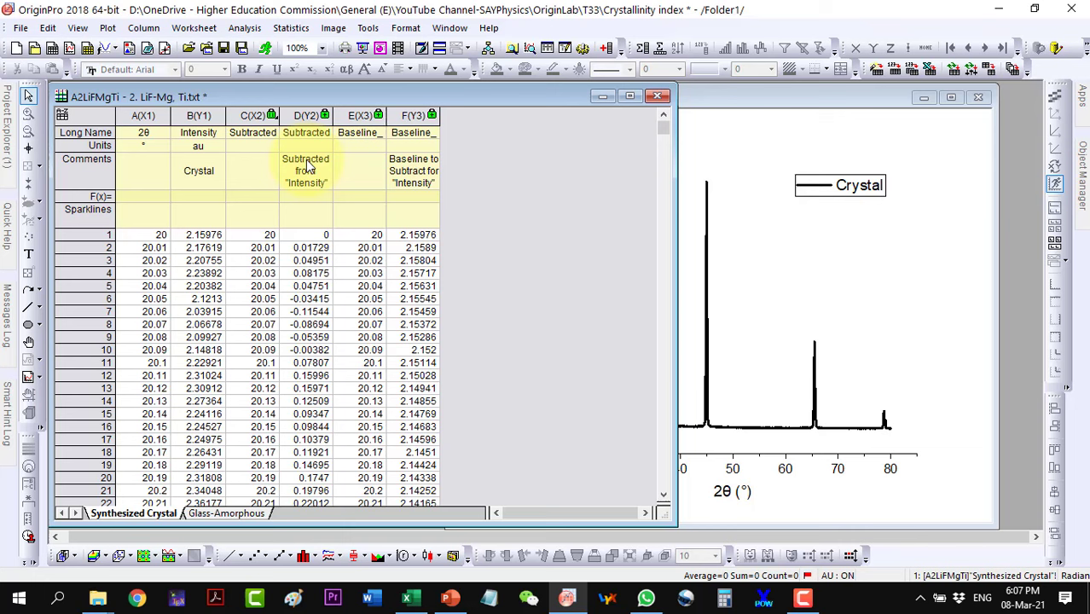
# Plot the baseline-subtracted columns C(X2) and D(Y2) as a line graph and maximize its window.
pyautogui.moveTo(252, 115); pyautogui.dragTo(307, 116)
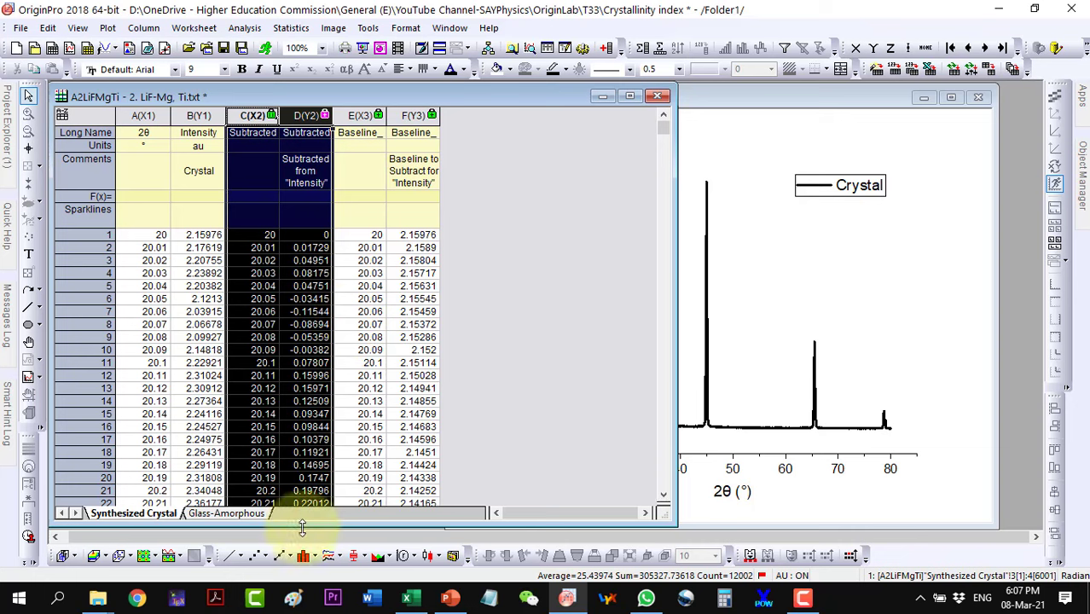
pyautogui.click(228, 554)
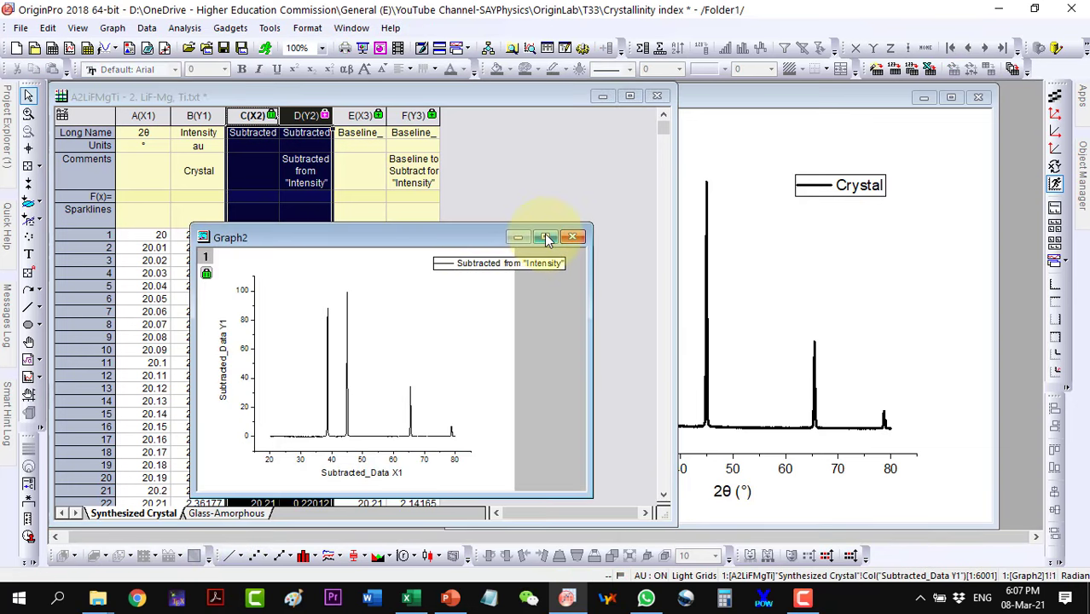
pyautogui.click(547, 238)
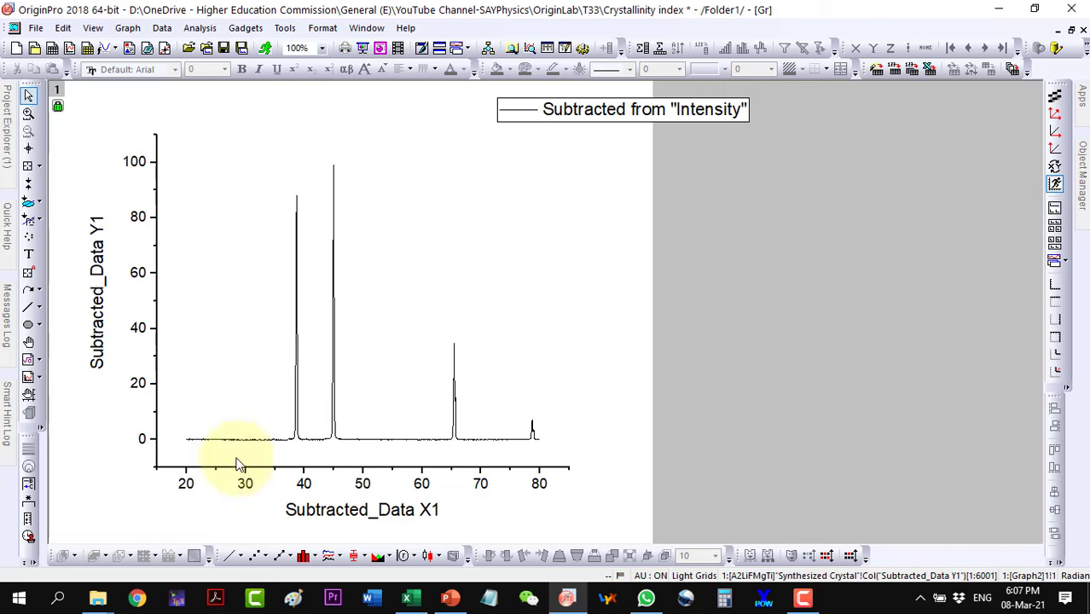
# Set the subtracted intensity curve's line width to 3 and deselect the curve.
pyautogui.click(408, 439)
pyautogui.click(679, 71)
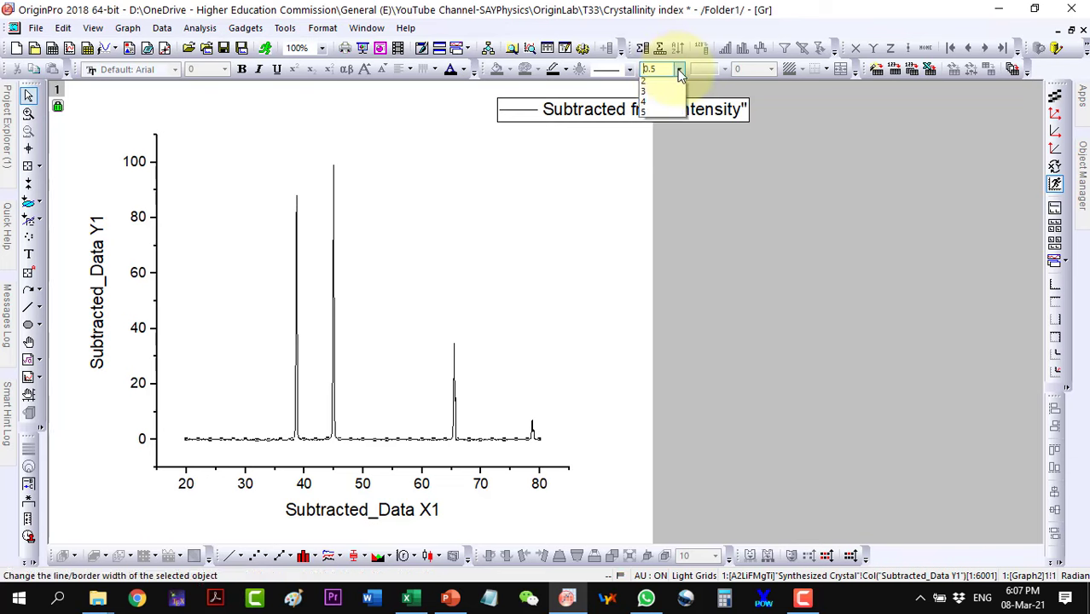
pyautogui.click(646, 137)
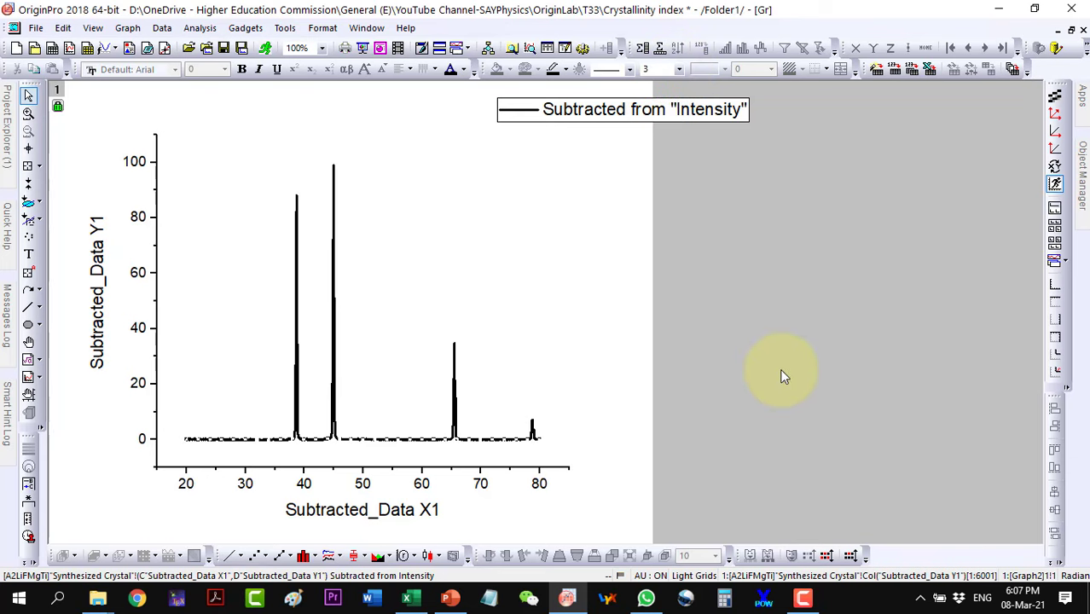
pyautogui.click(631, 381)
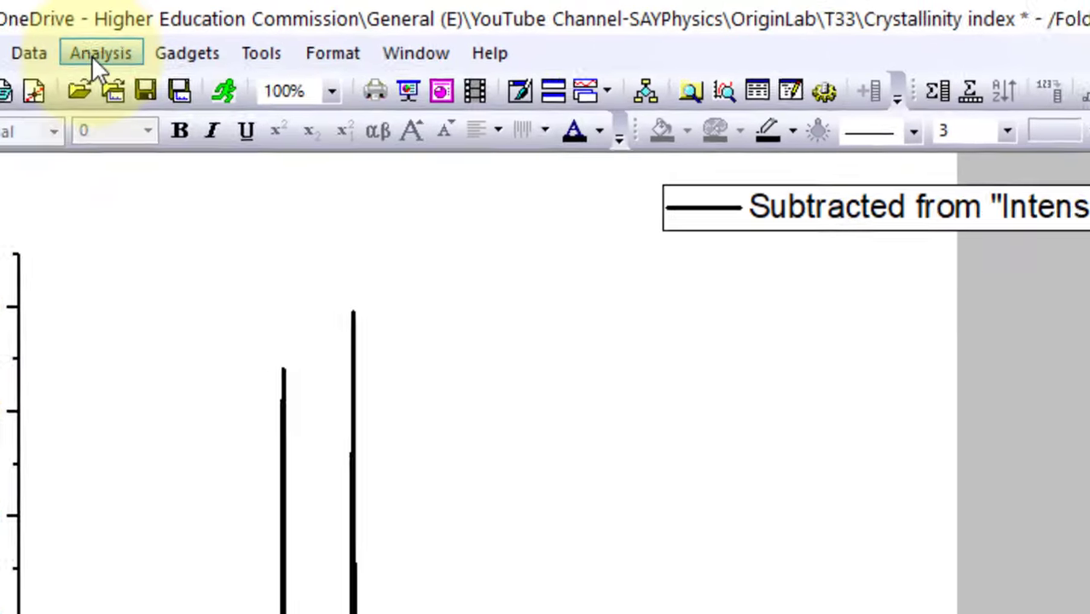
# Open the Peak Analyzer on the subtracted curve with Integrate Peaks as the goal and advance to the Baseline Mode page.
pyautogui.click(91, 54)
pyautogui.moveTo(128, 262)
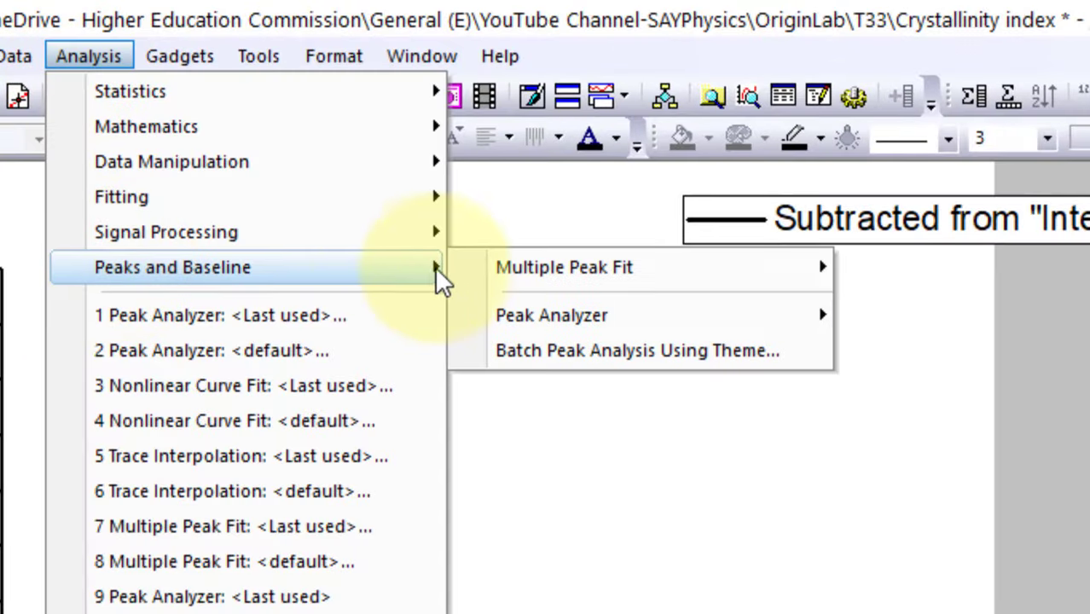
pyautogui.moveTo(516, 310)
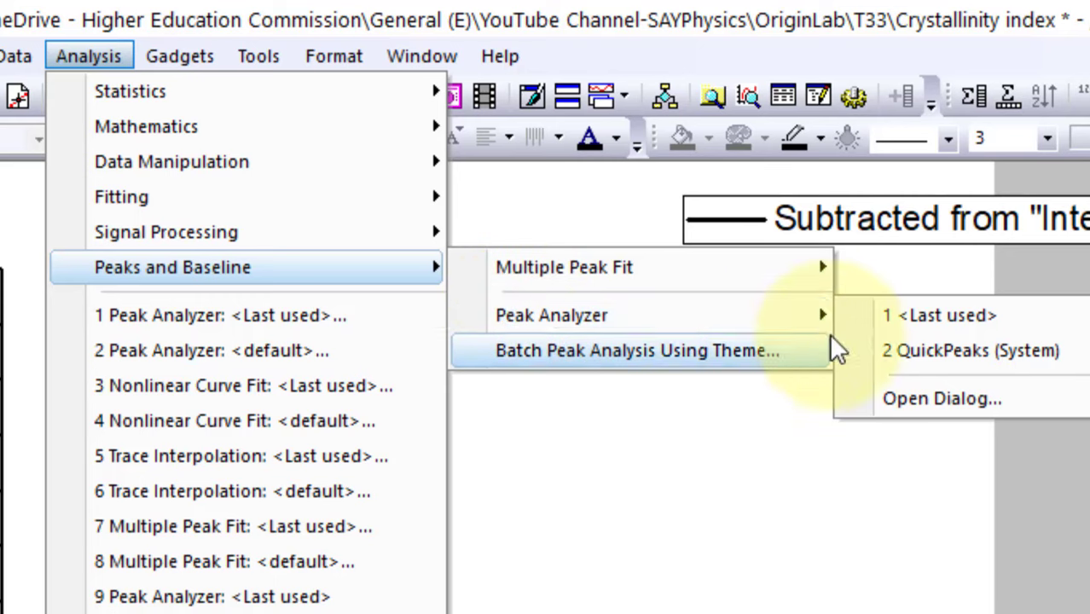
pyautogui.click(895, 390)
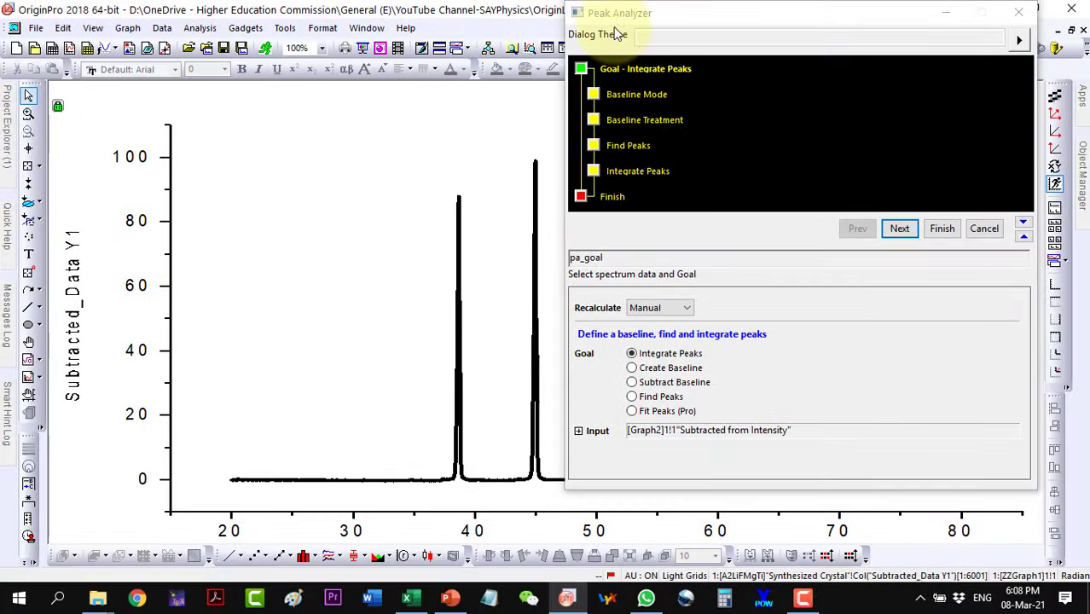
pyautogui.moveTo(613, 16); pyautogui.dragTo(641, 17)
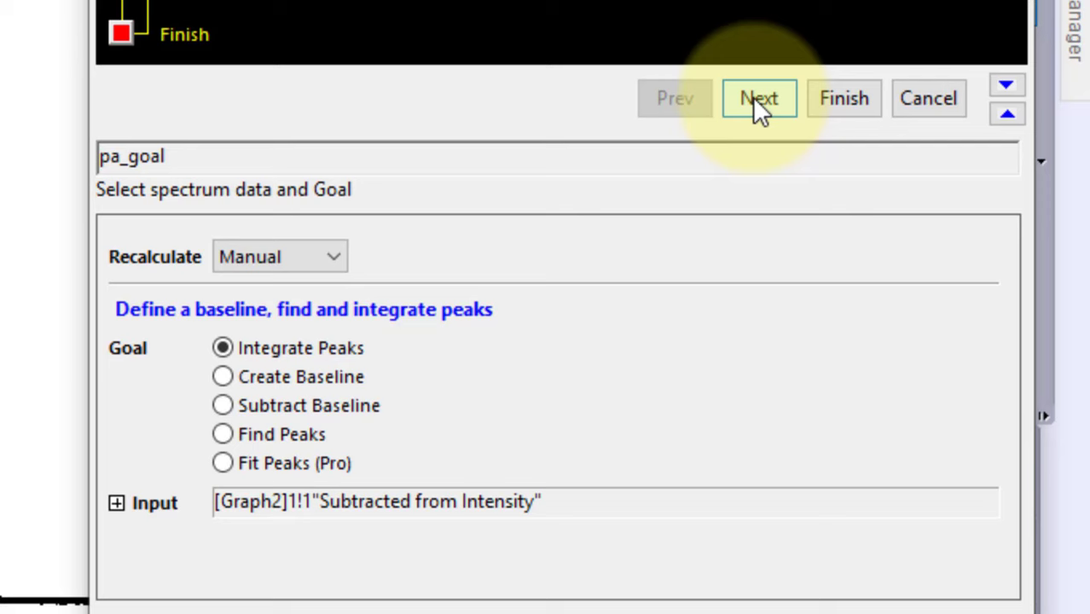
pyautogui.click(808, 139)
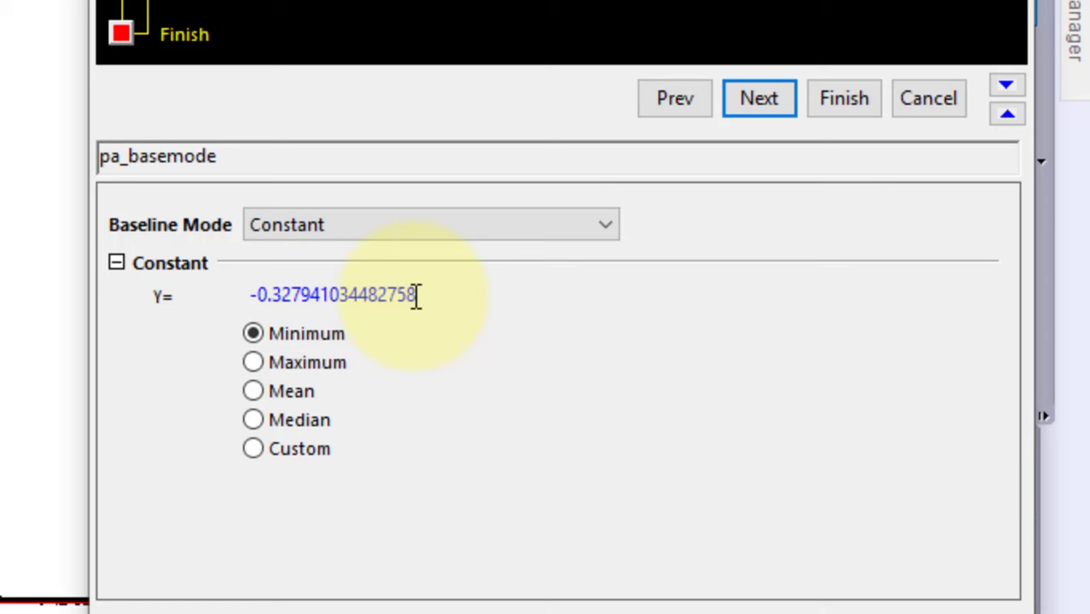
# Copy the constant minimum baseline's Y value into a blank Notepad document and return to the Peak Analyzer.
pyautogui.moveTo(415, 295); pyautogui.dragTo(248, 296)
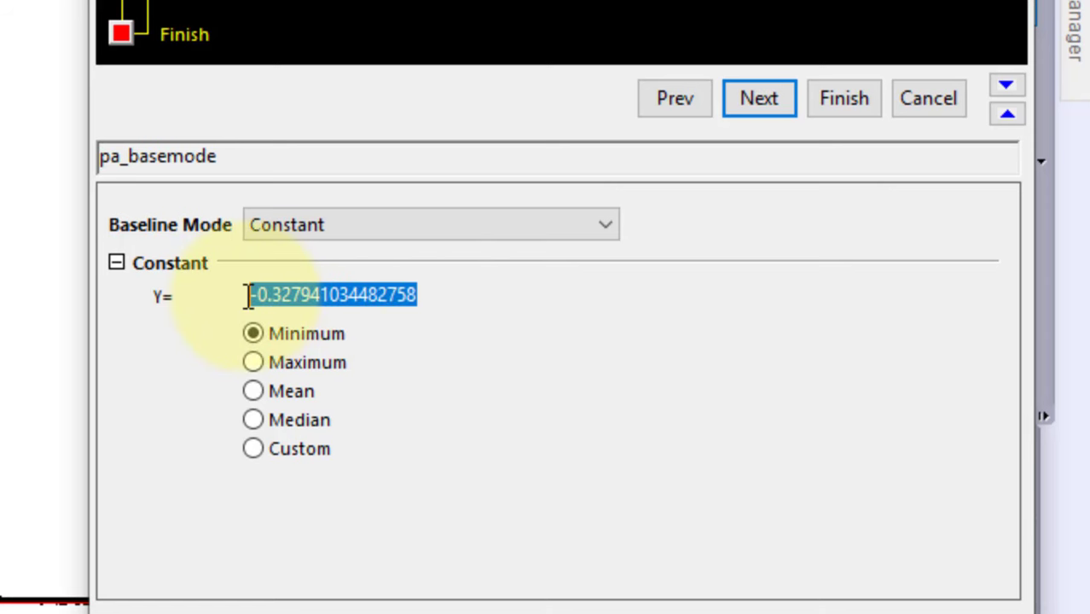
pyautogui.rightClick(288, 294)
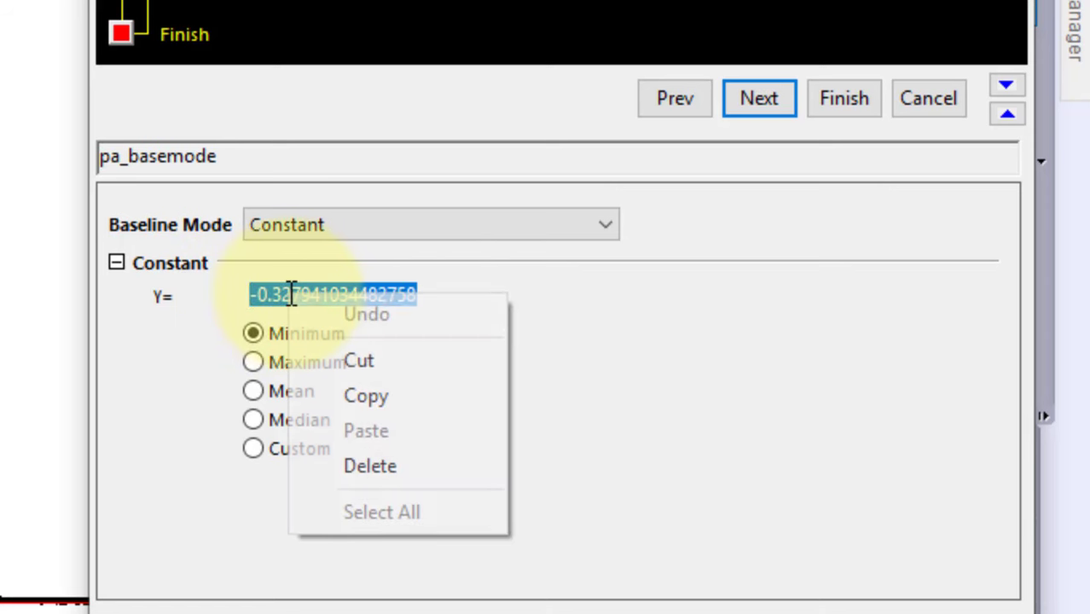
pyautogui.click(331, 398)
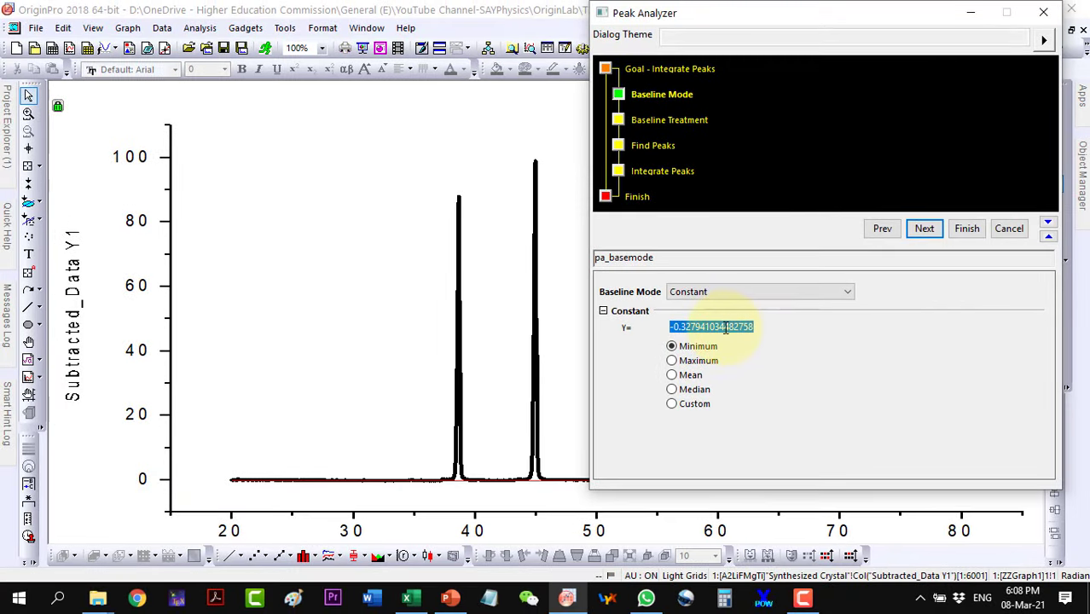
pyautogui.click(488, 600)
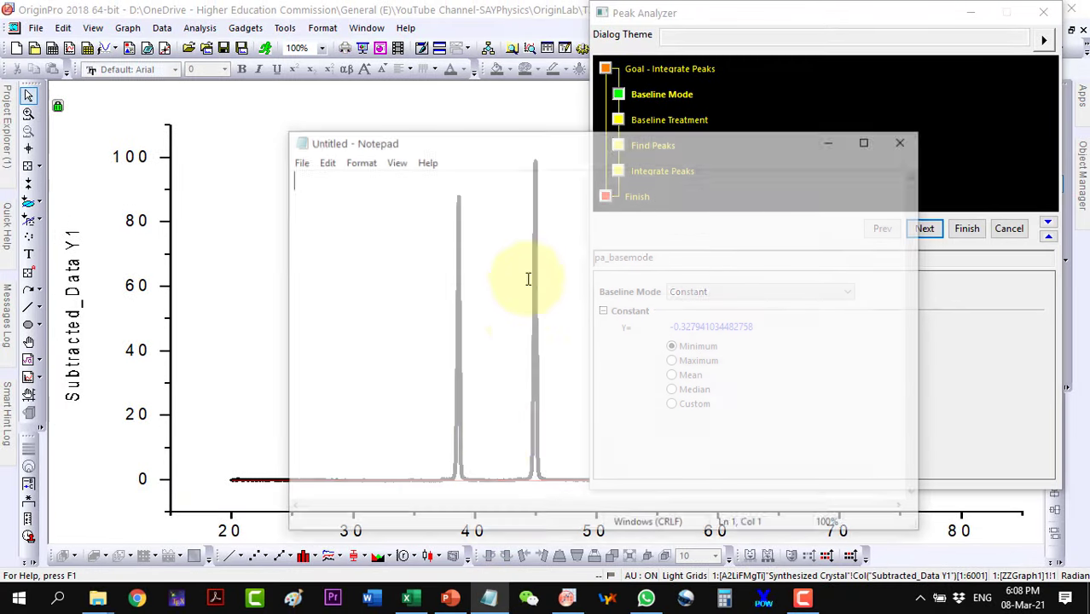
pyautogui.hotkey('ctrl', 'v')
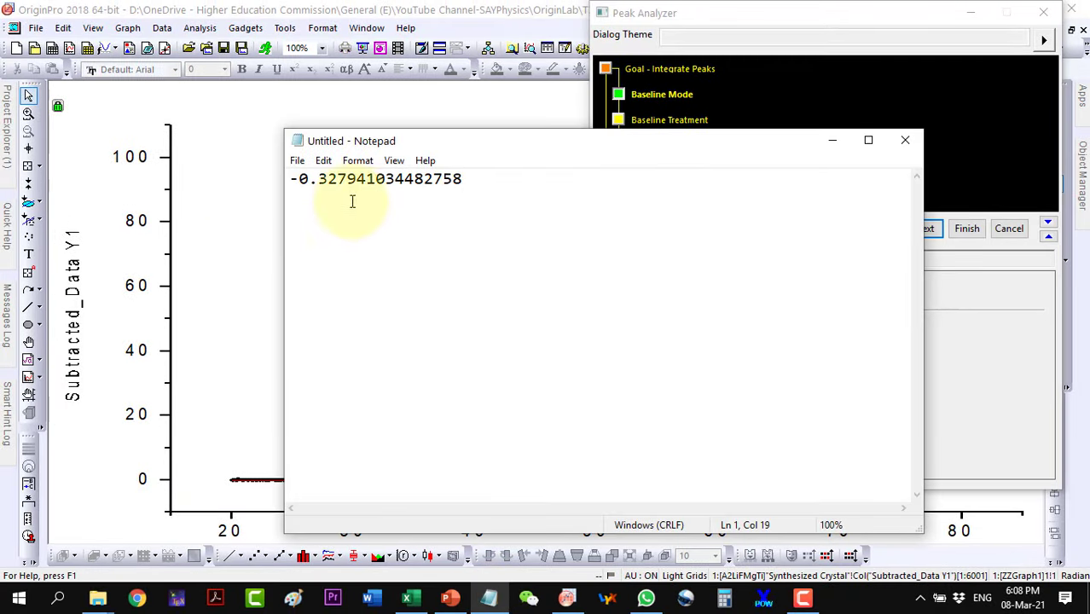
pyautogui.click(228, 185)
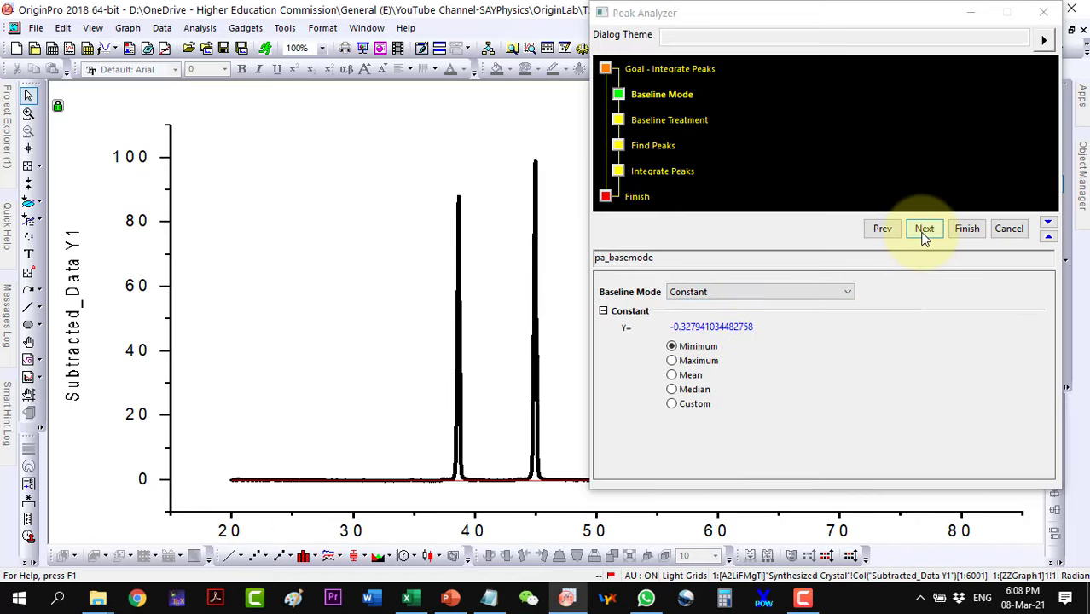
# Examine the constant baseline against the curve's low-intensity region between about 20 and 47, and restore the full graph view.
pyautogui.click(28, 113)
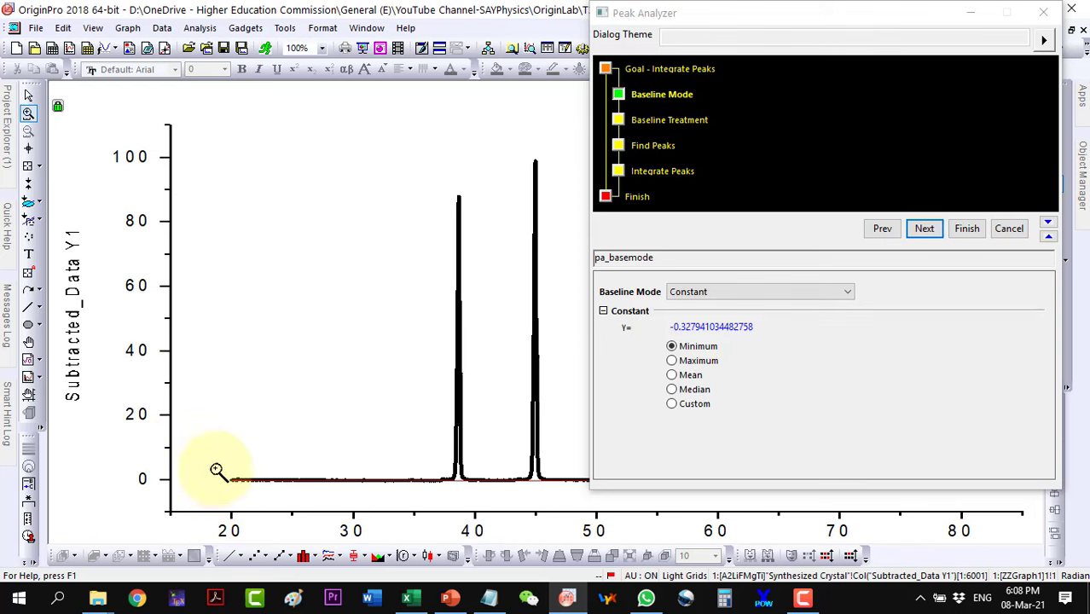
pyautogui.moveTo(225, 466); pyautogui.dragTo(567, 495)
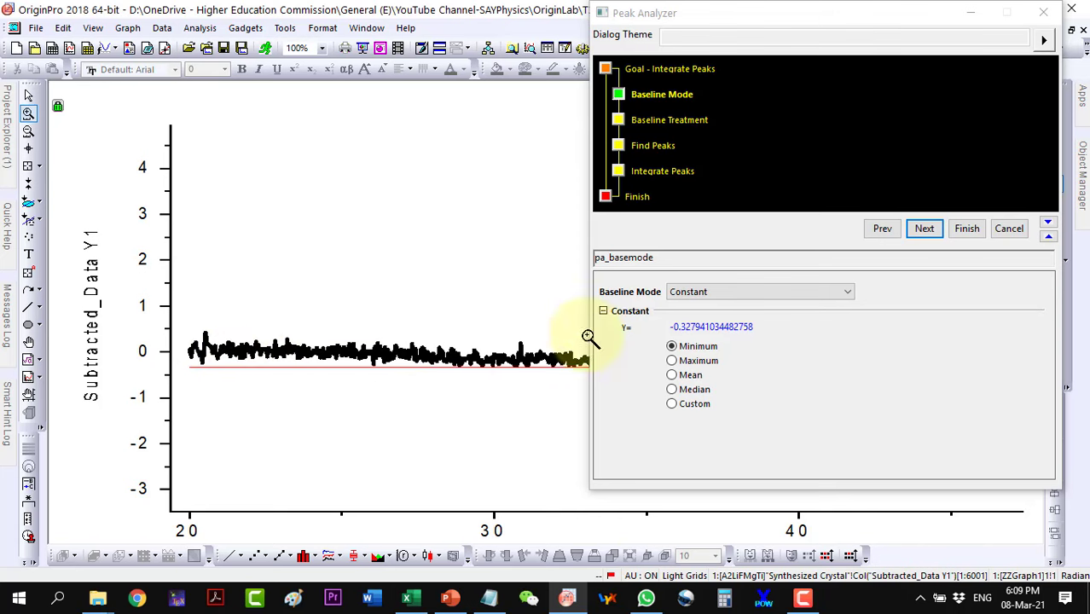
pyautogui.click(27, 132)
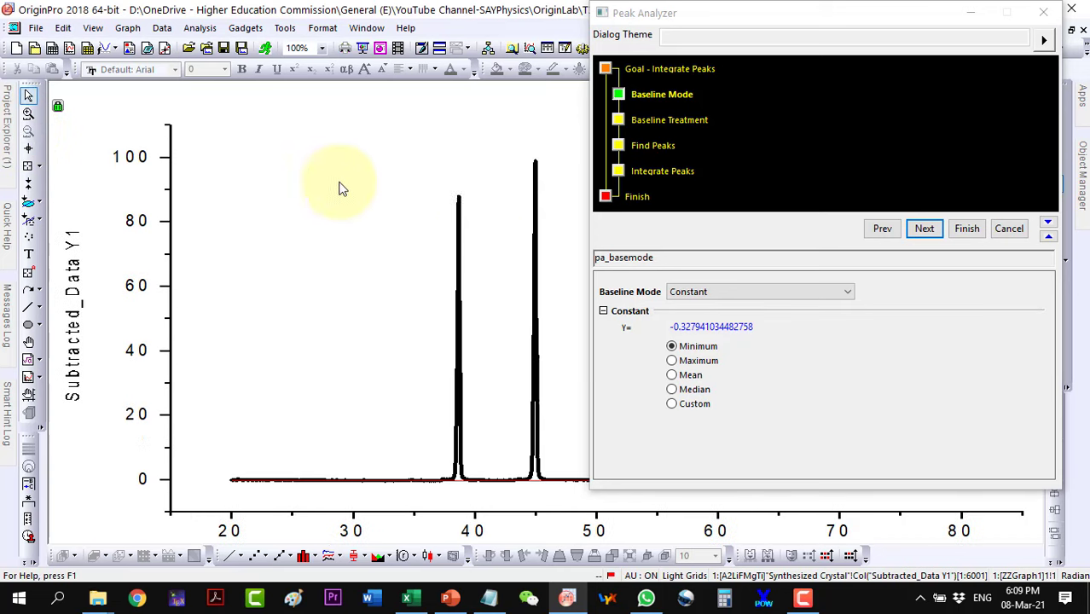
# Accept the Constant baseline at Minimum, skip baseline subtraction and find the peaks automatically.
pyautogui.click(925, 231)
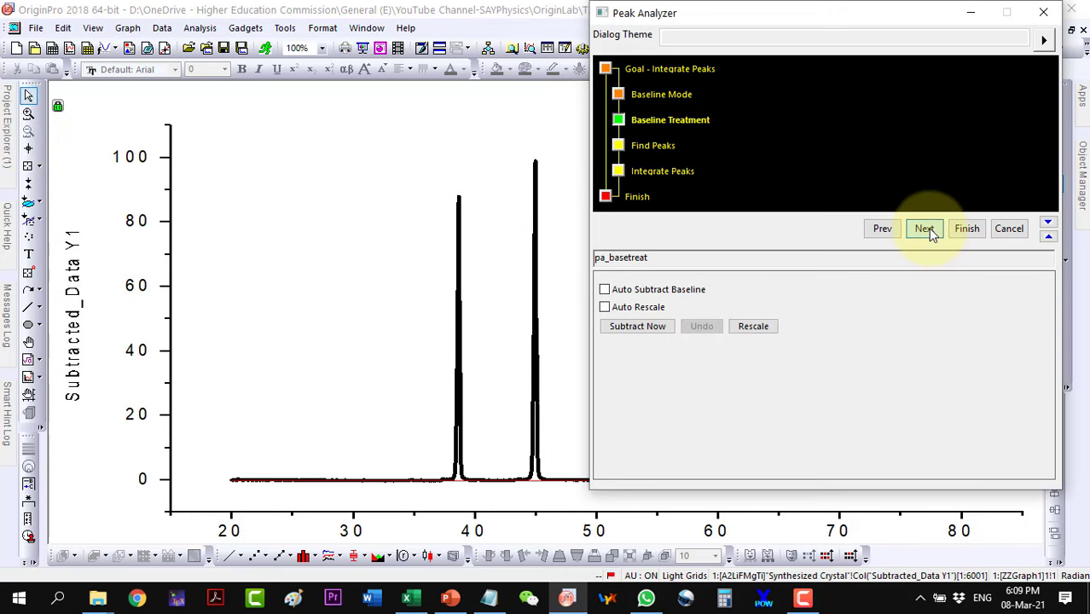
pyautogui.click(925, 229)
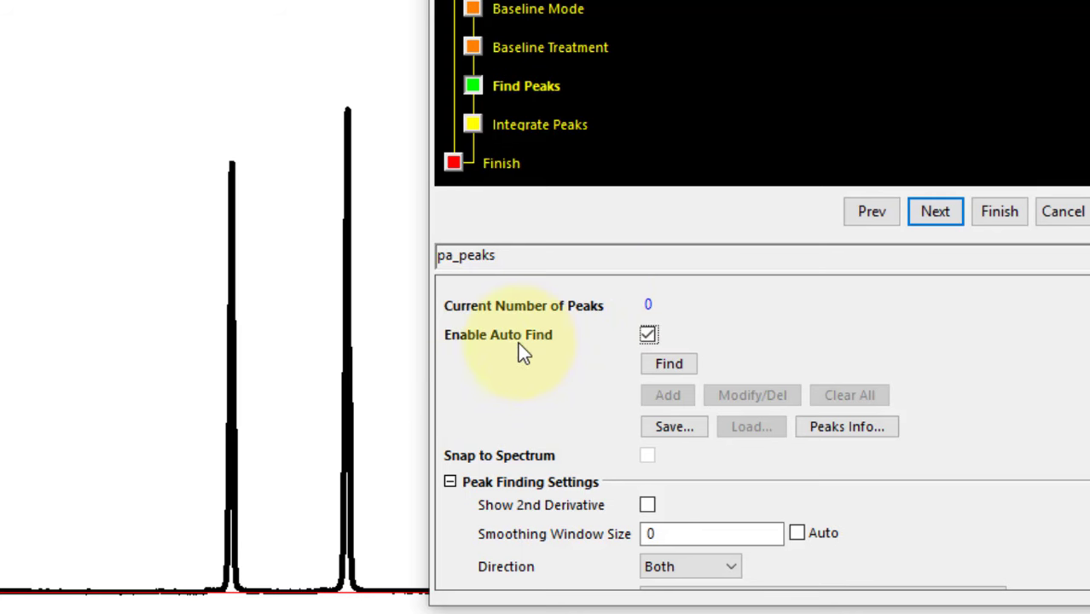
pyautogui.click(669, 365)
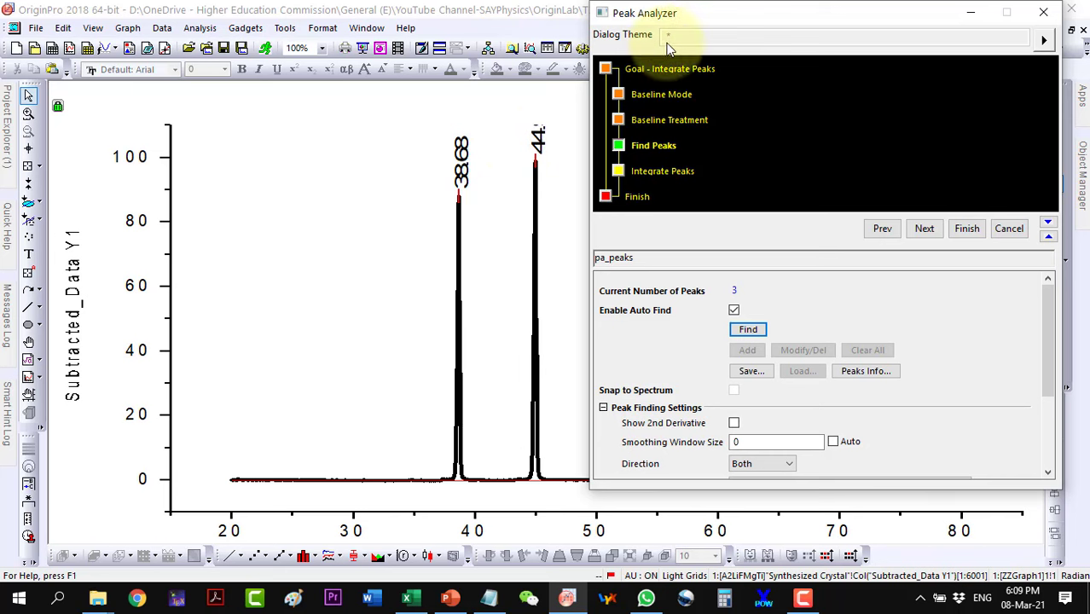
# Disable automatic peak finding and manually add the small peak near 78.7 on the graph.
pyautogui.moveTo(712, 16); pyautogui.dragTo(290, 16)
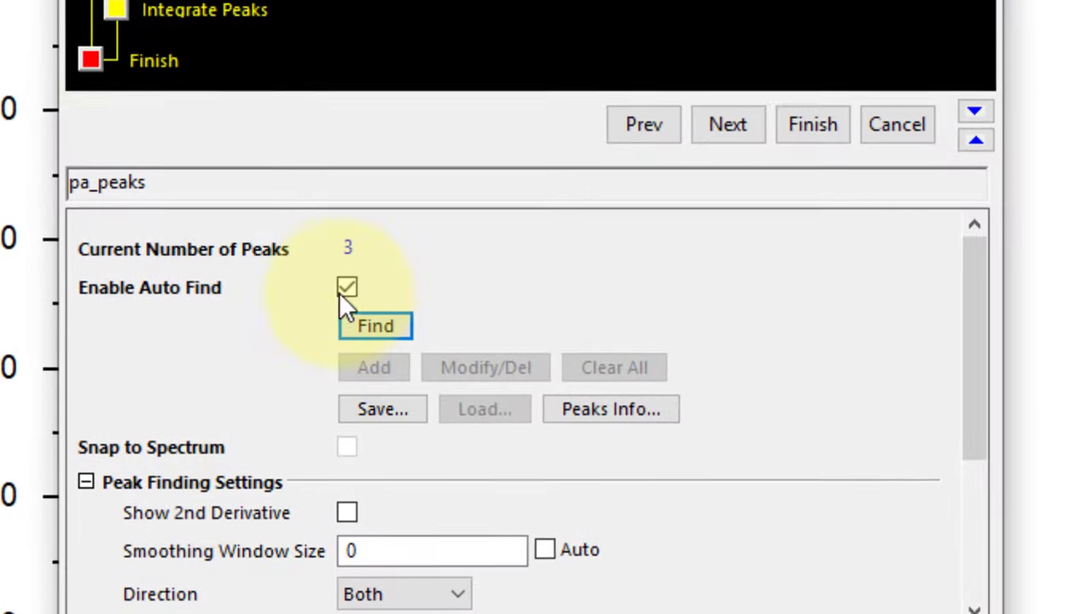
pyautogui.click(346, 288)
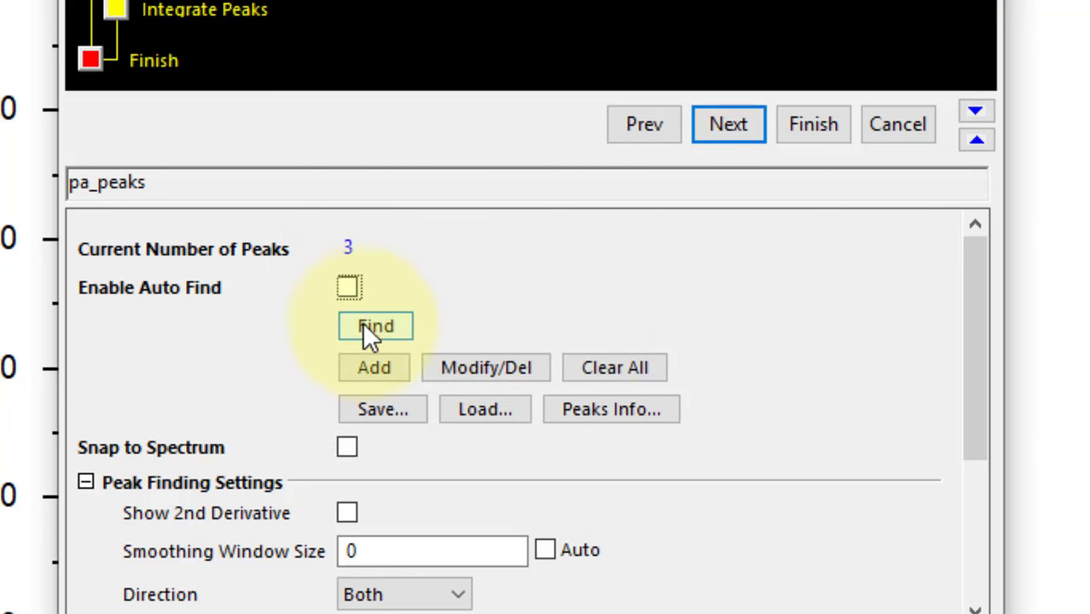
pyautogui.click(365, 368)
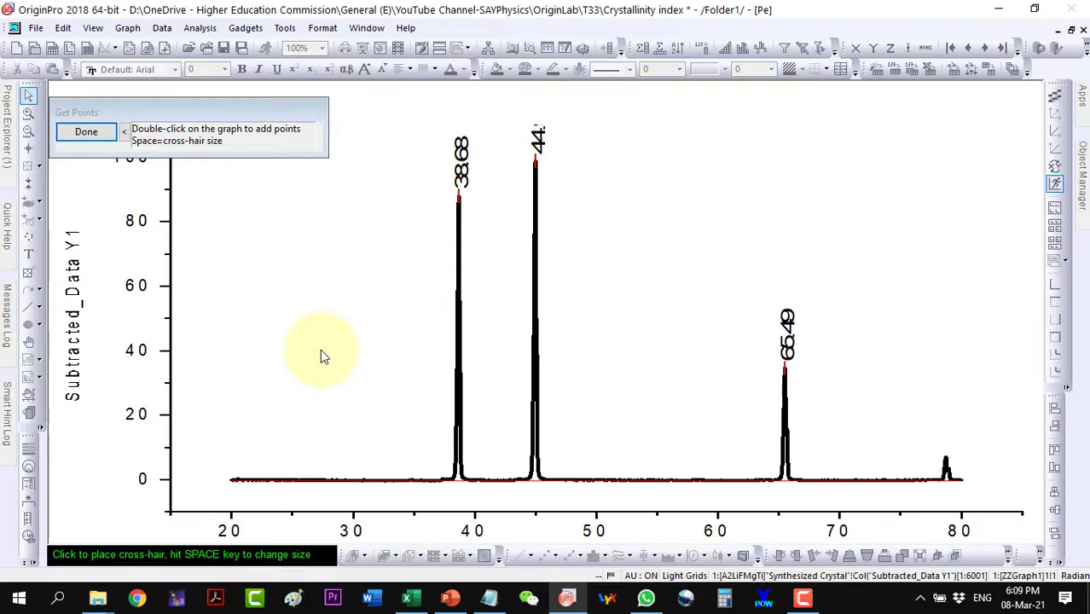
pyautogui.doubleClick(945, 448)
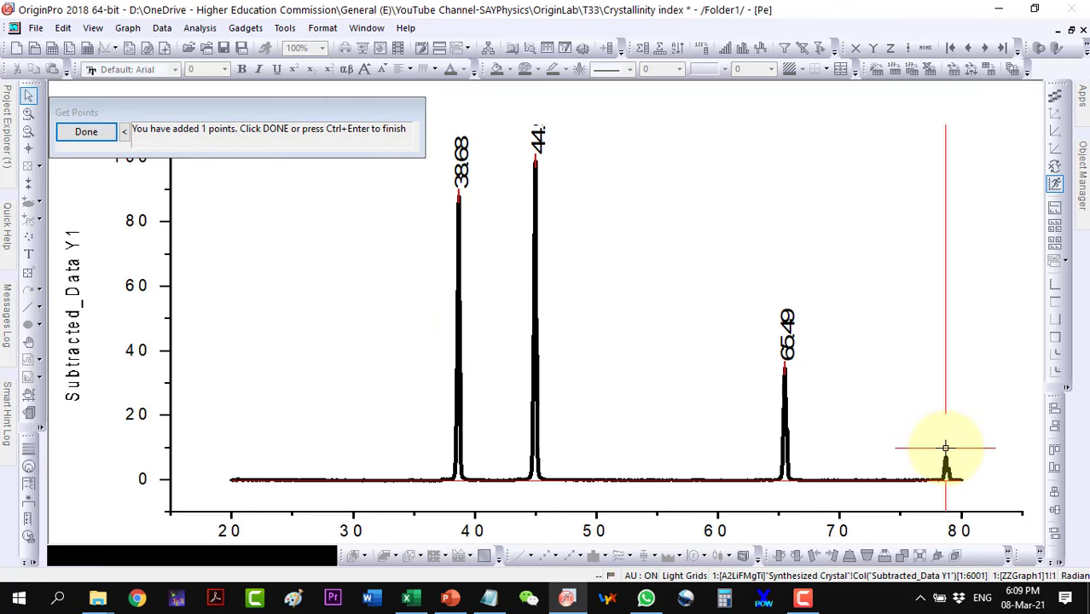
pyautogui.click(94, 134)
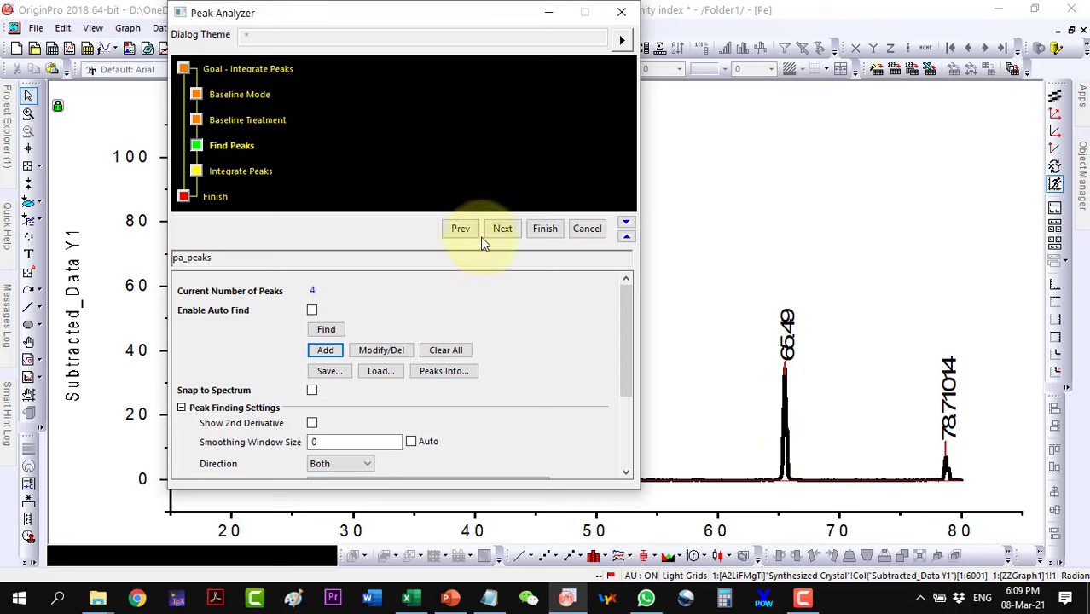
# Advance to the Integrate Peaks page and set the integration window width to Adjust on Preview Graph.
pyautogui.click(503, 232)
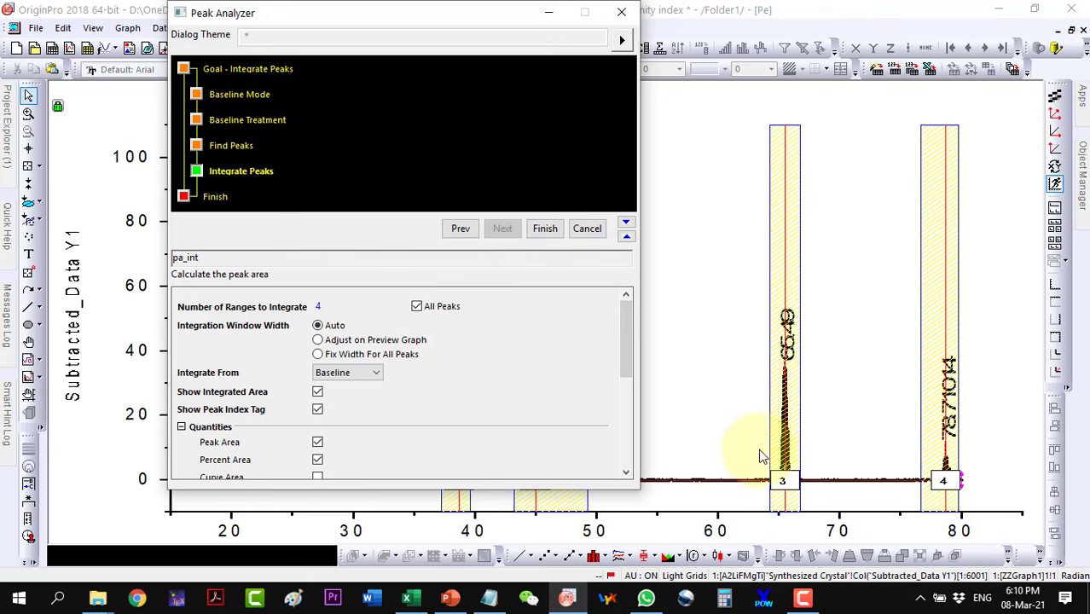
pyautogui.moveTo(287, 18); pyautogui.dragTo(818, 36)
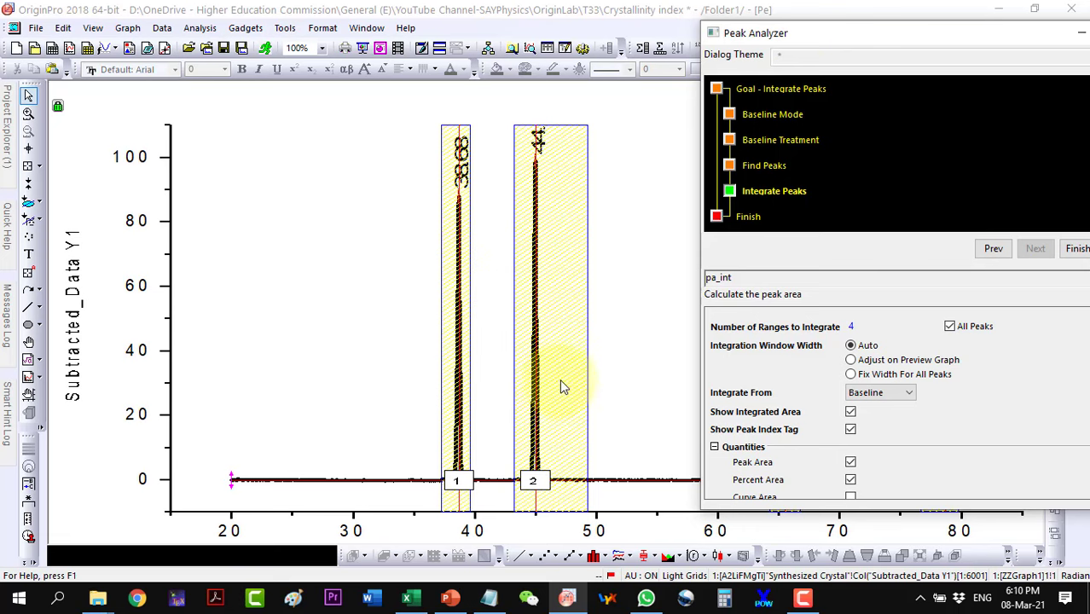
pyautogui.moveTo(825, 38); pyautogui.dragTo(527, 31)
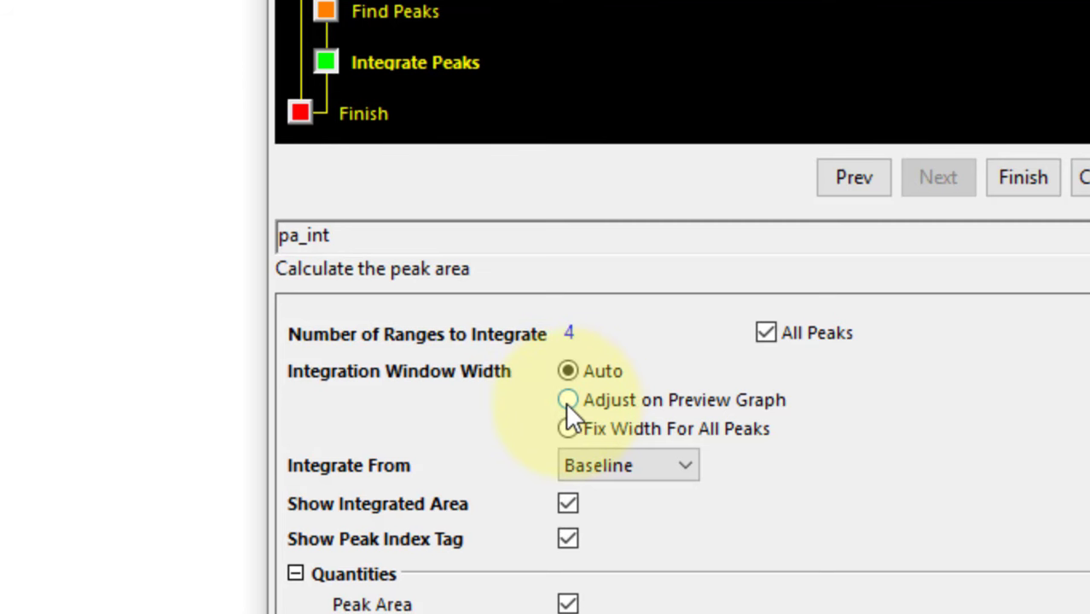
pyautogui.click(567, 400)
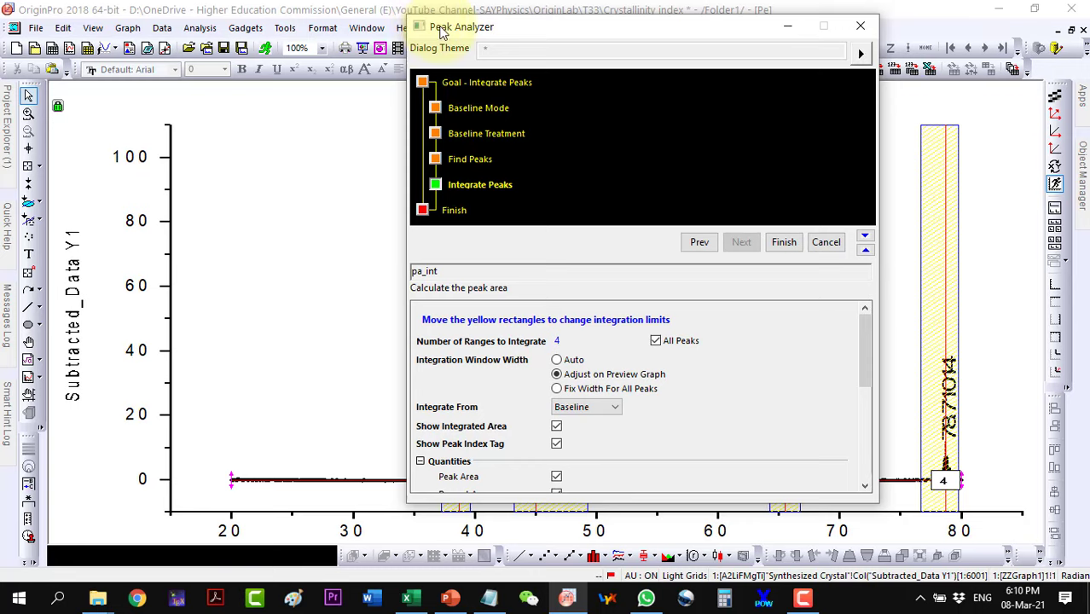
pyautogui.moveTo(441, 33); pyautogui.dragTo(682, 31)
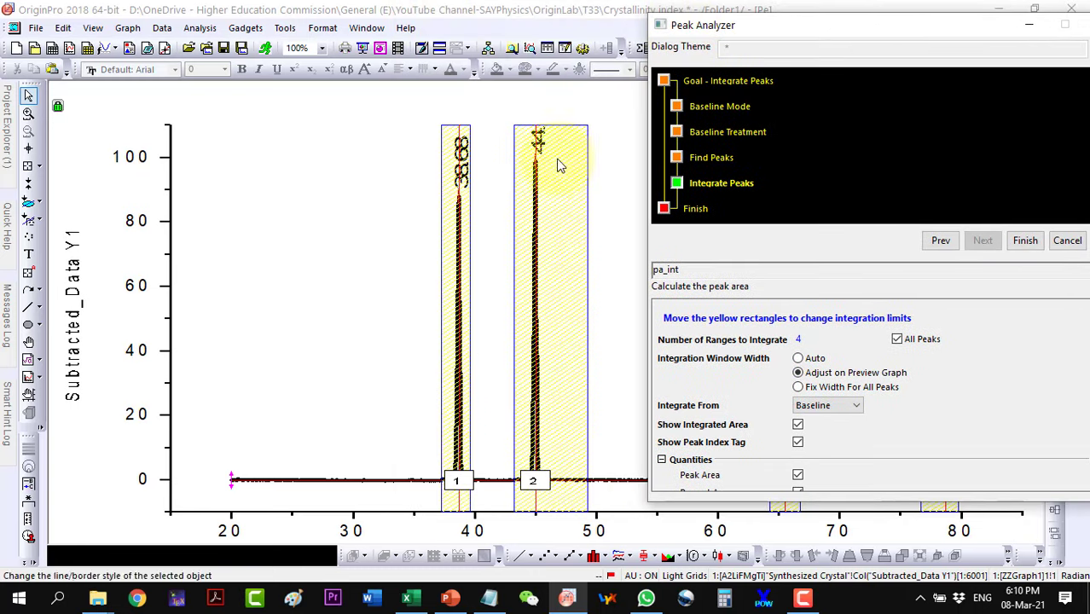
# Narrow the first peak's integration range to 37.65–39.65 and the second peak's to 43.21–46.59, keeping the dialog clear of the remaining peaks.
pyautogui.click(456, 306)
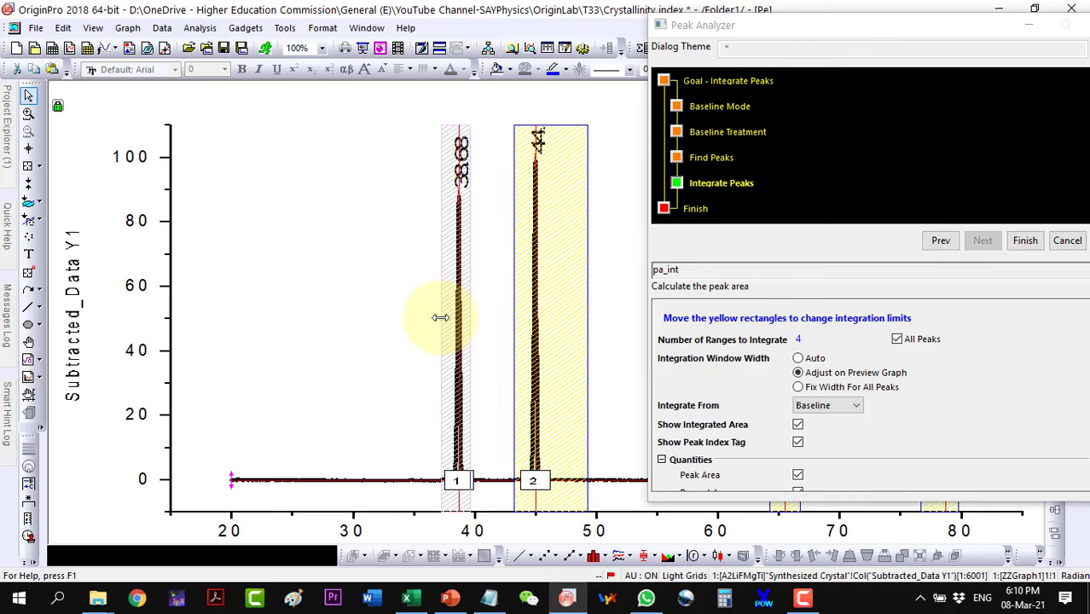
pyautogui.moveTo(440, 317); pyautogui.dragTo(445, 318)
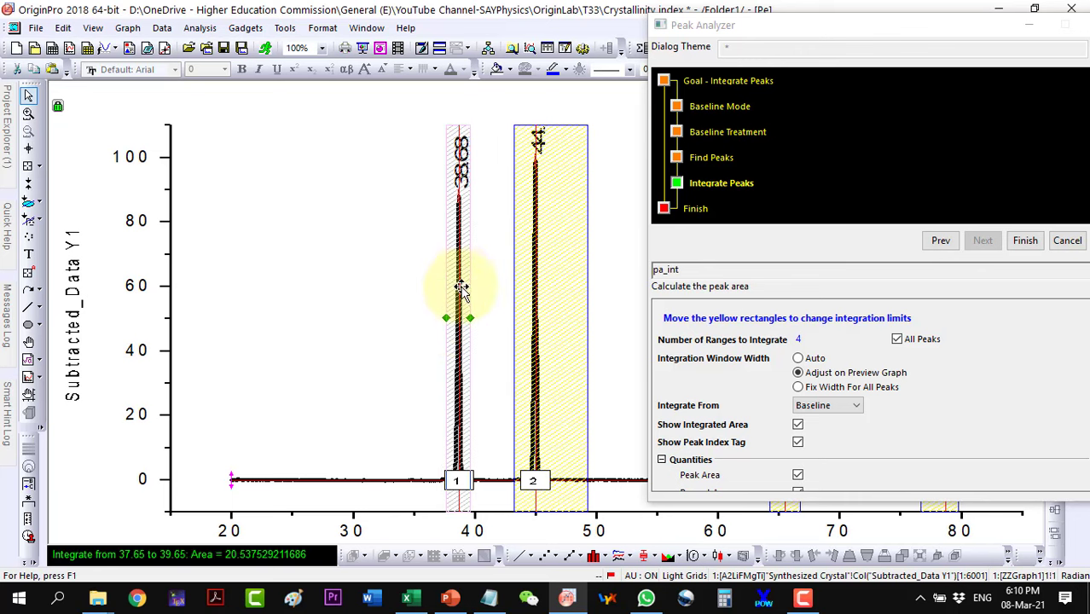
pyautogui.click(571, 315)
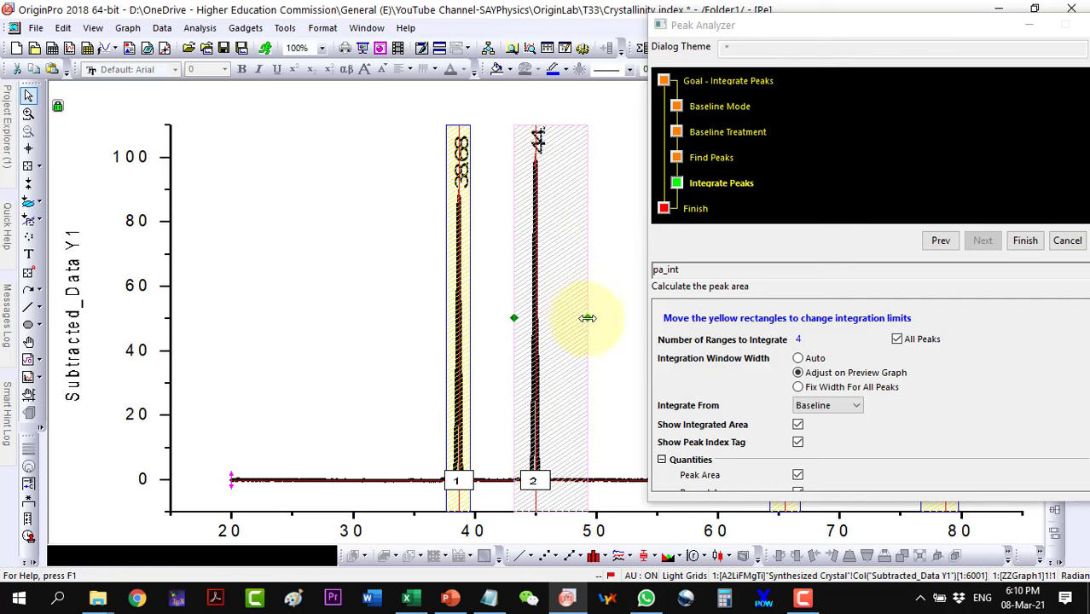
pyautogui.moveTo(581, 318); pyautogui.dragTo(555, 316)
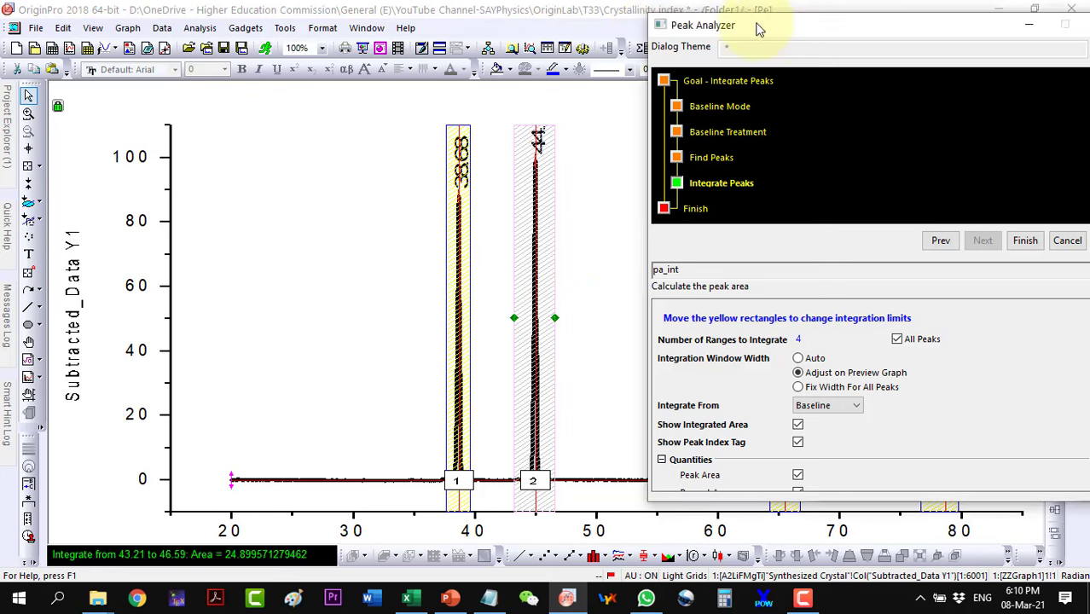
pyautogui.moveTo(772, 26); pyautogui.dragTo(251, 37)
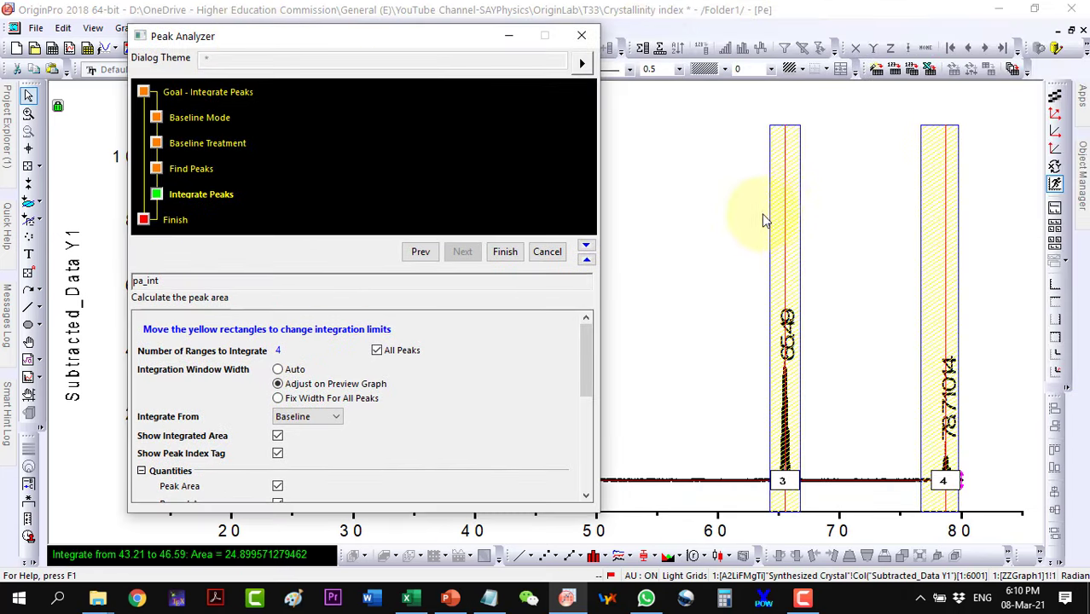
# Narrow the fourth peak's integration range to 77.54–79.75 and finish the peak analysis.
pyautogui.click(928, 292)
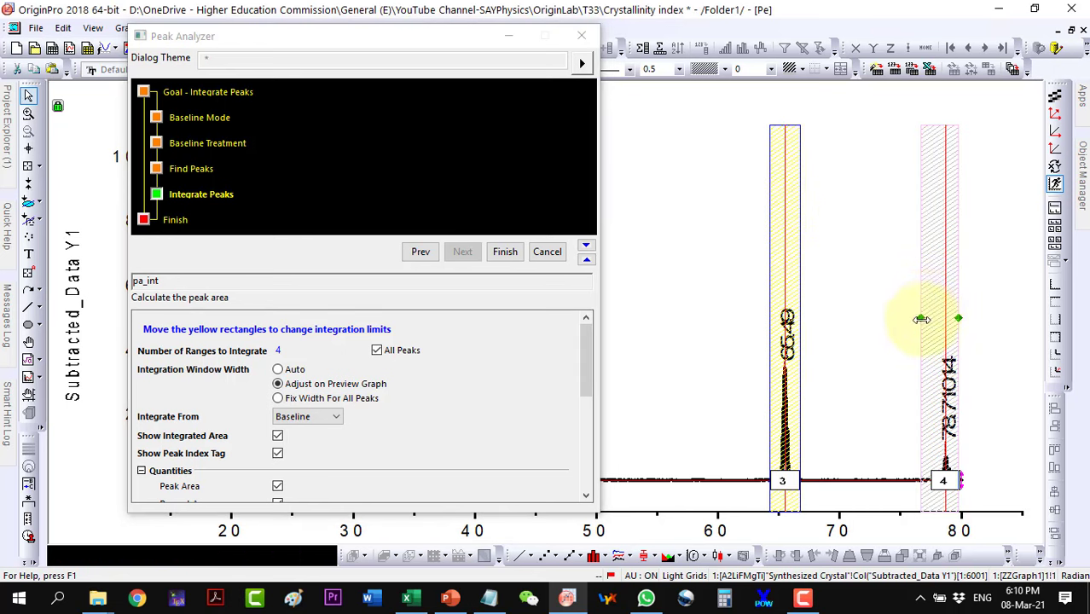
pyautogui.moveTo(921, 319); pyautogui.dragTo(932, 318)
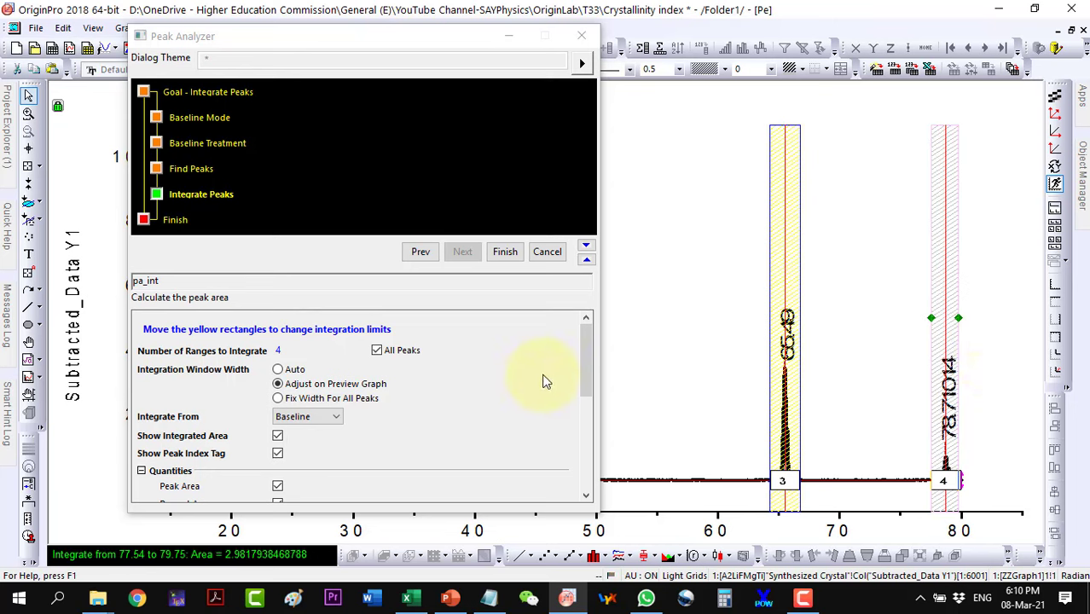
pyautogui.click(504, 253)
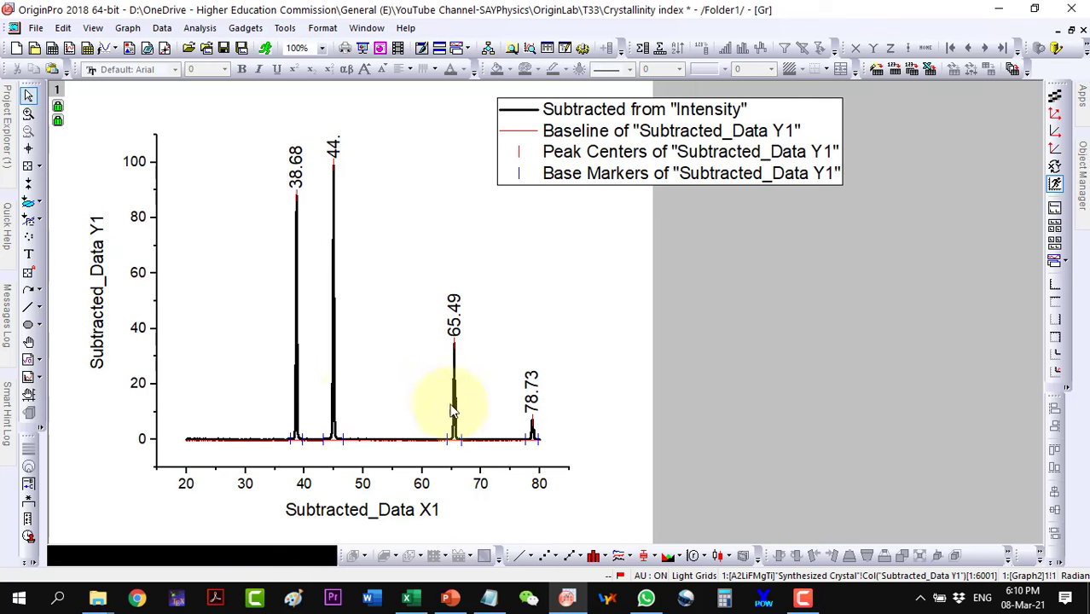
# Restore the result graph, place it beside the worksheet and copy the four peak areas from Integration_Result1.
pyautogui.click(1072, 30)
pyautogui.moveTo(370, 244); pyautogui.dragTo(767, 146)
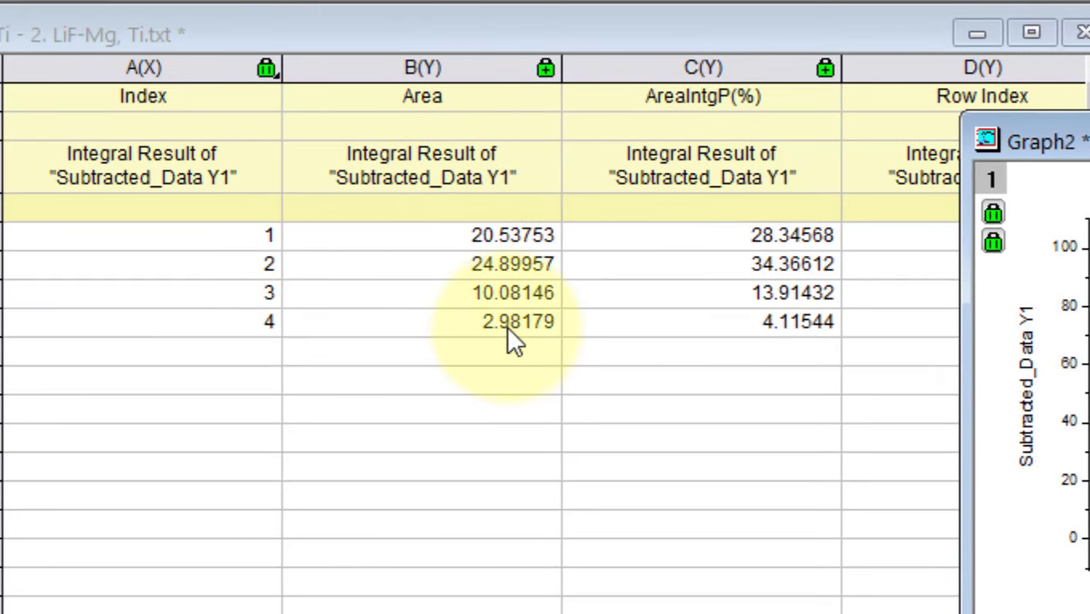
pyautogui.moveTo(510, 234); pyautogui.dragTo(510, 324)
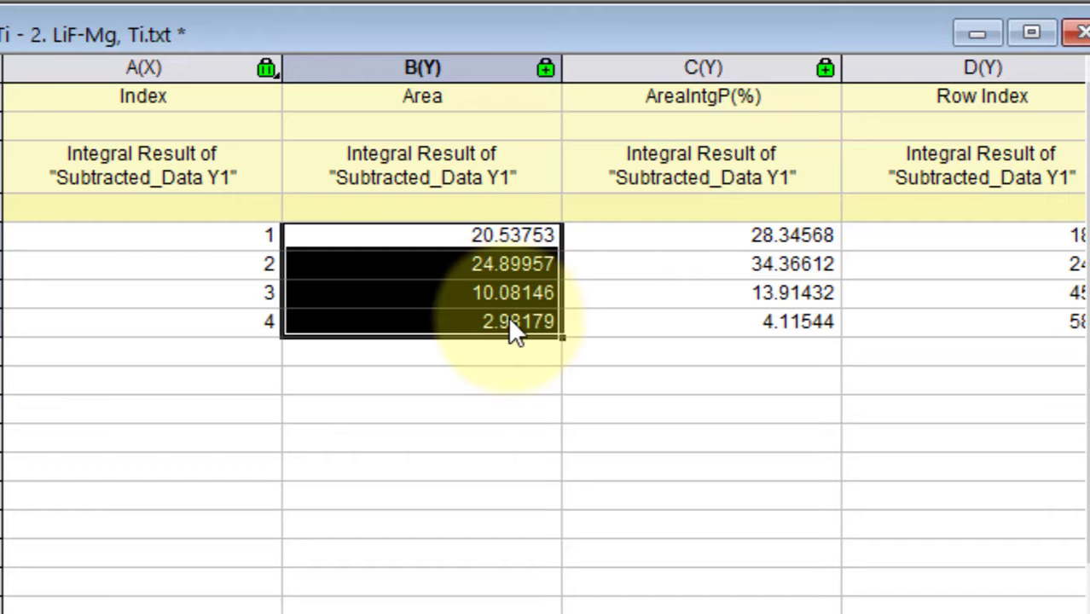
pyautogui.rightClick(509, 322)
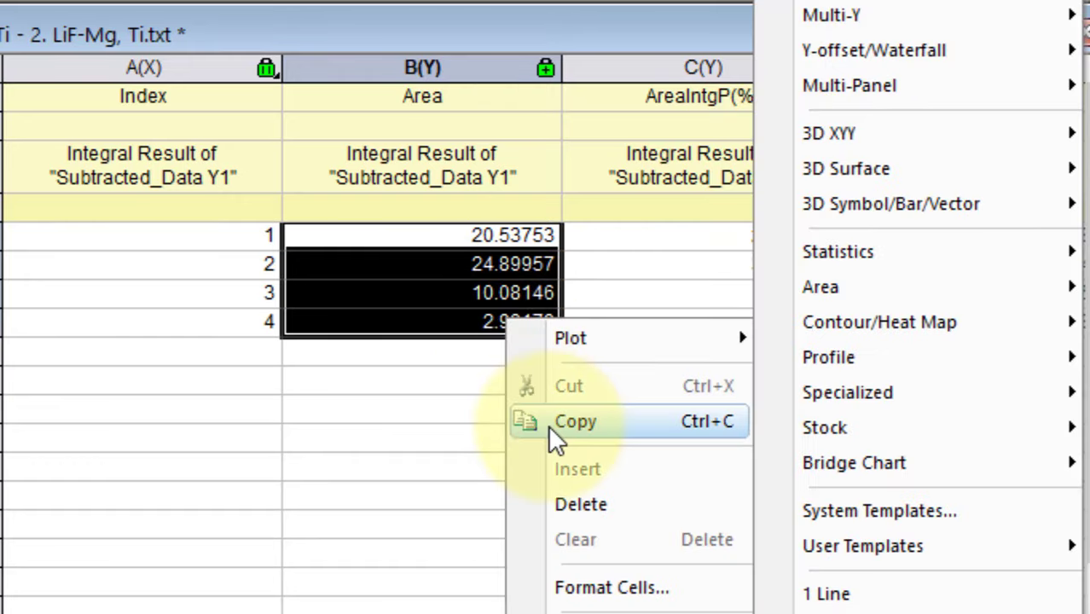
pyautogui.click(548, 421)
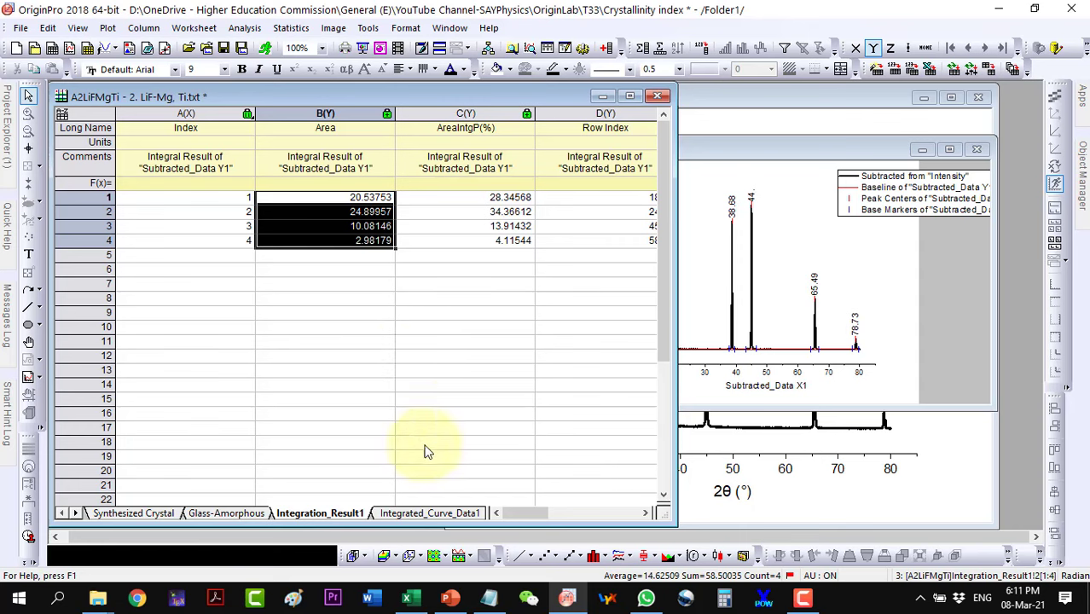
# Switch to the Crystallinity index workbook in Excel and paste the copied areas from cell A2 under Total area of the crystalline peaks.
pyautogui.click(407, 598)
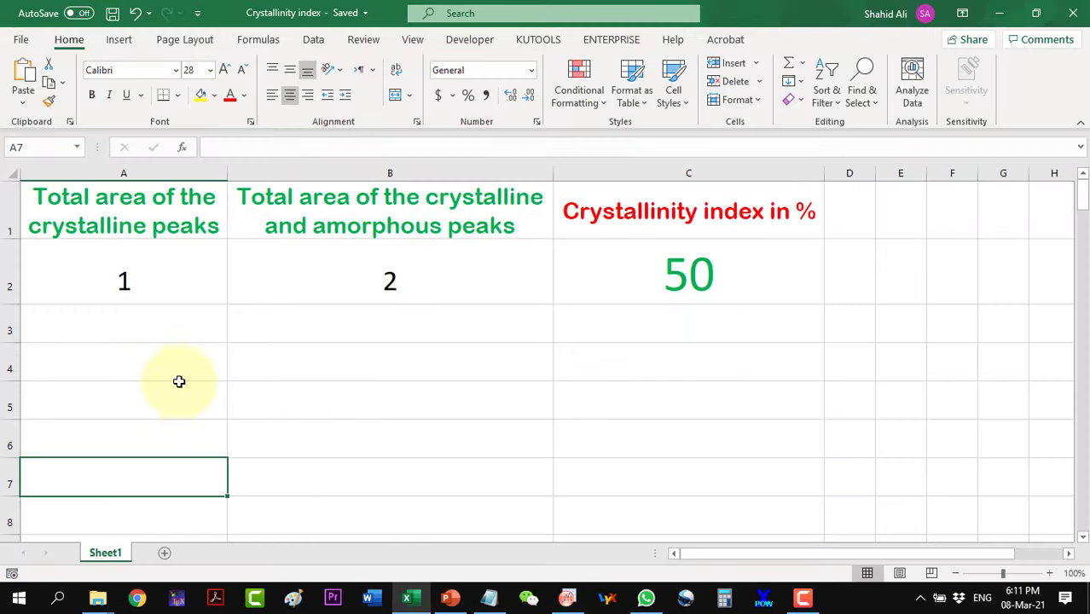
pyautogui.click(123, 279)
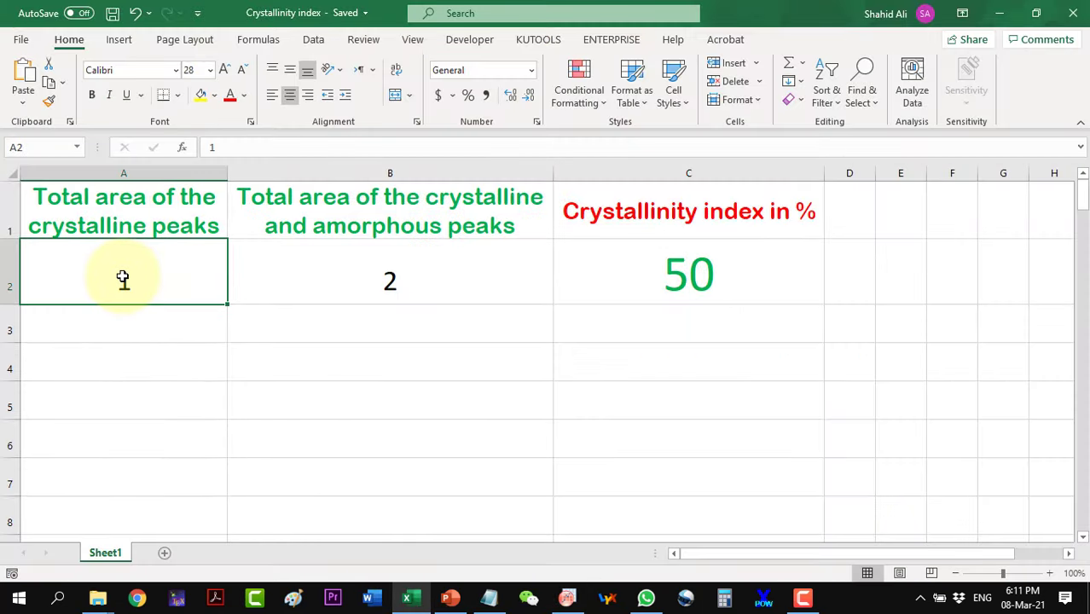
pyautogui.click(24, 75)
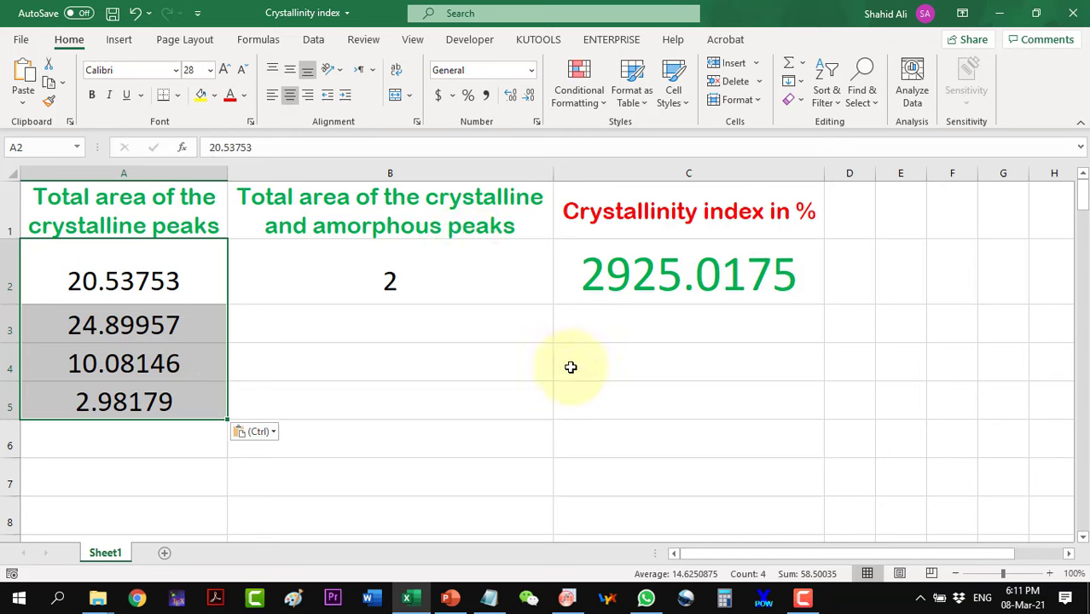
# Return to Origin and plot the subtracted data columns of the Synthesized Crystal sheet as a line graph.
pyautogui.click(567, 597)
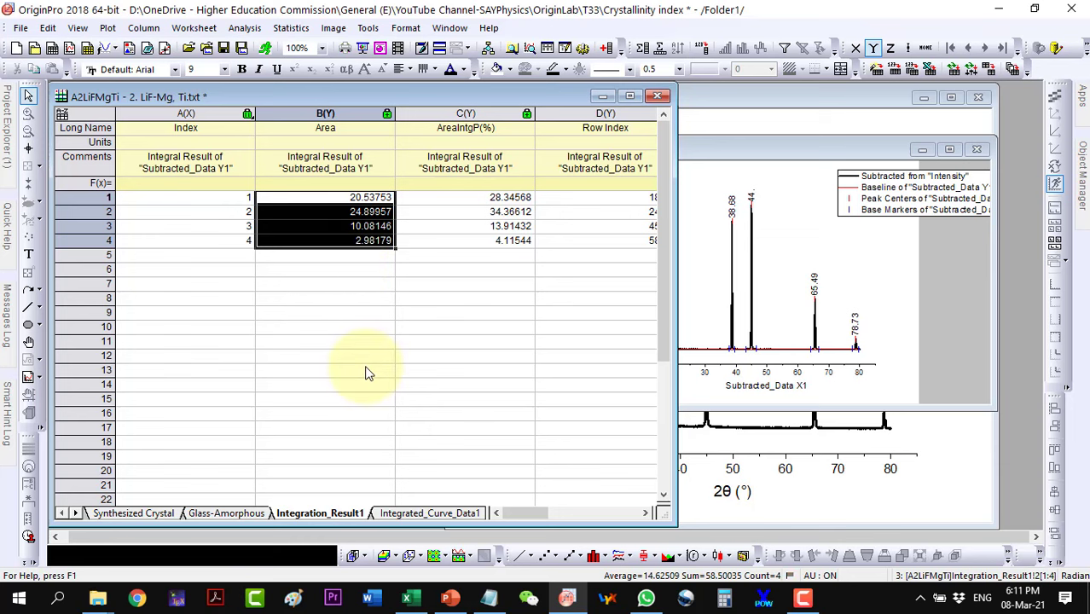
pyautogui.click(148, 516)
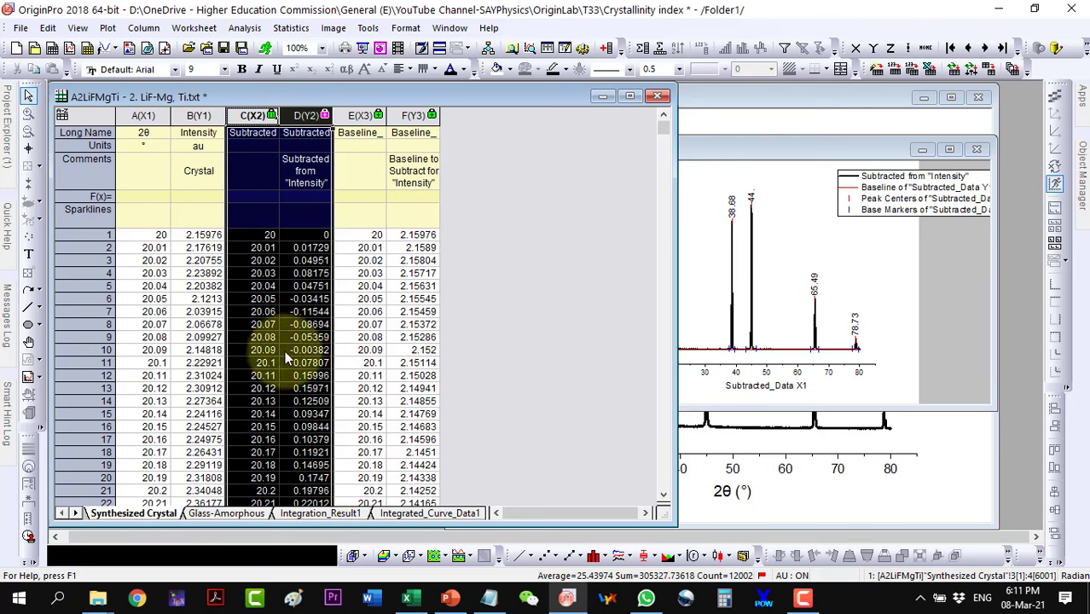
pyautogui.click(515, 565)
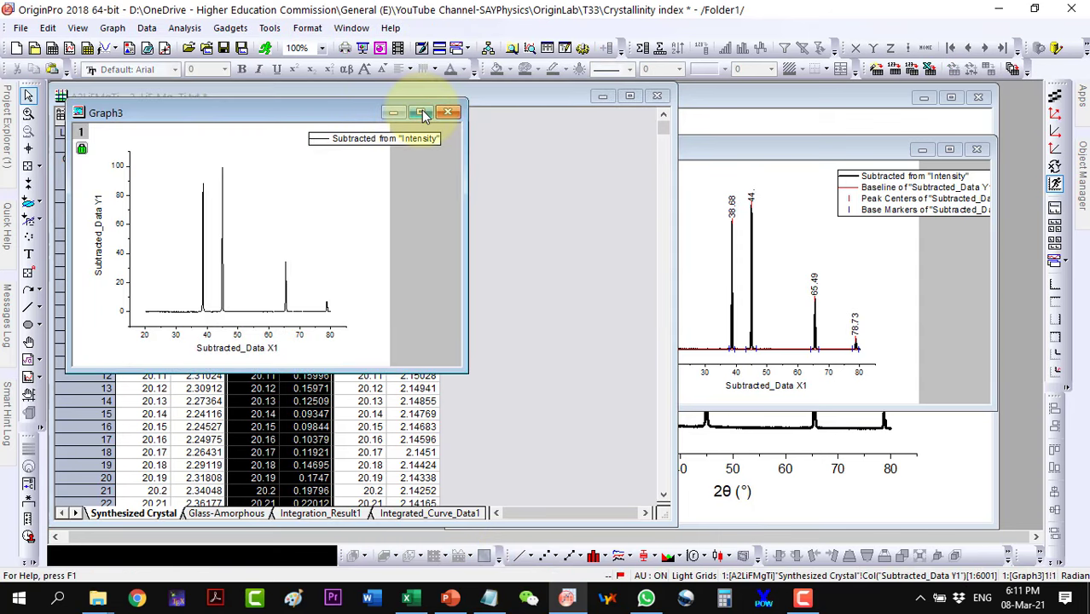
# Maximize the new graph, move its legend inside the plot area and set the curve's line width to 3.
pyautogui.click(421, 113)
pyautogui.moveTo(602, 115); pyautogui.dragTo(458, 155)
pyautogui.click(334, 341)
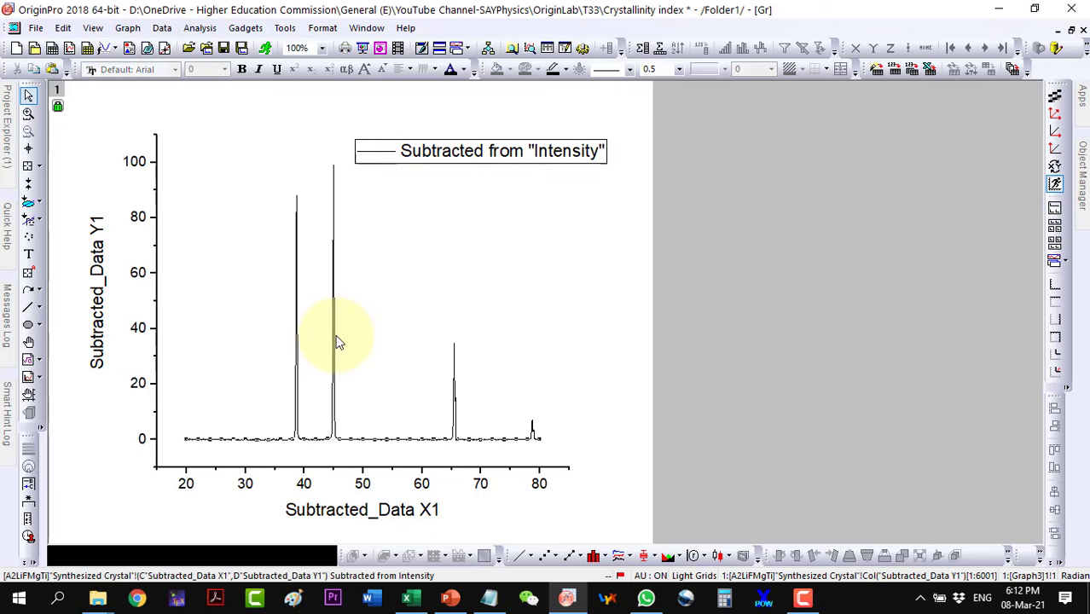
pyautogui.click(679, 69)
pyautogui.click(663, 116)
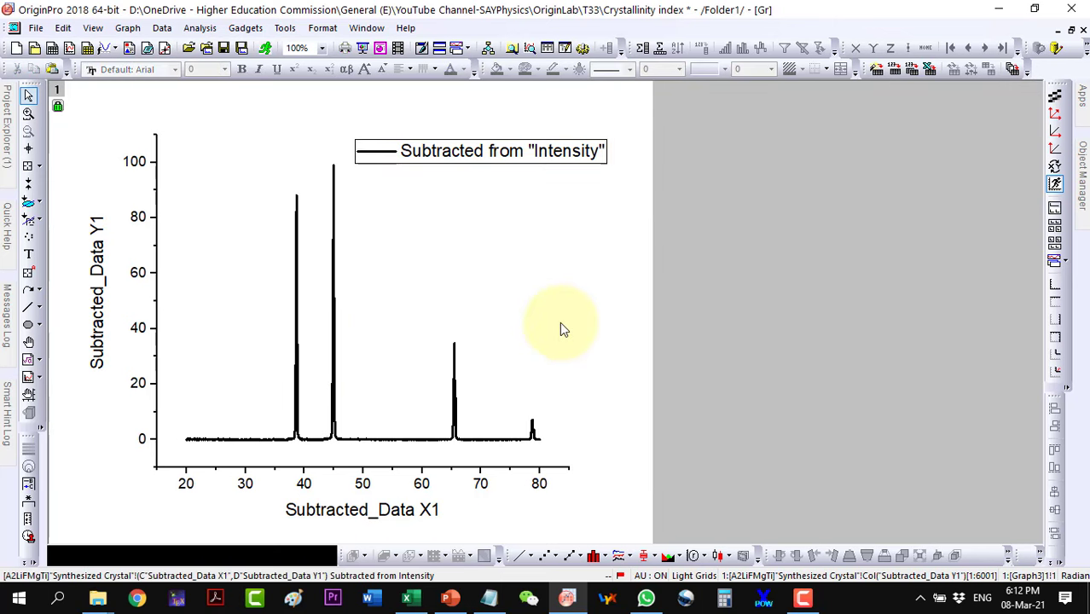
# Open the Peak Analyzer for the subtracted curve and proceed with the Integrate Peaks goal to the Baseline Mode page.
pyautogui.click(298, 259)
pyautogui.click(199, 27)
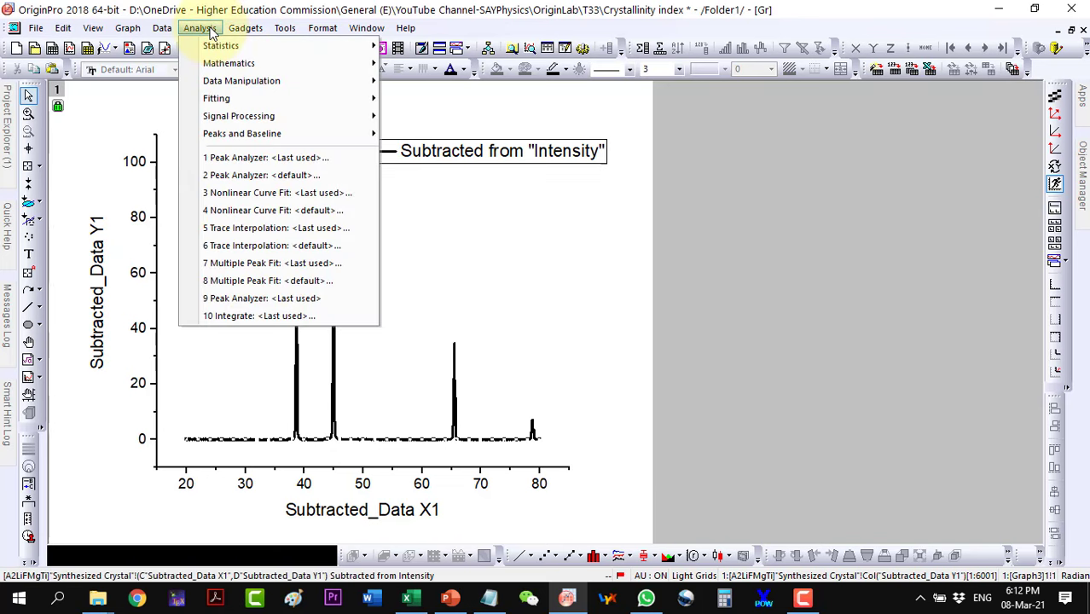
pyautogui.moveTo(227, 139)
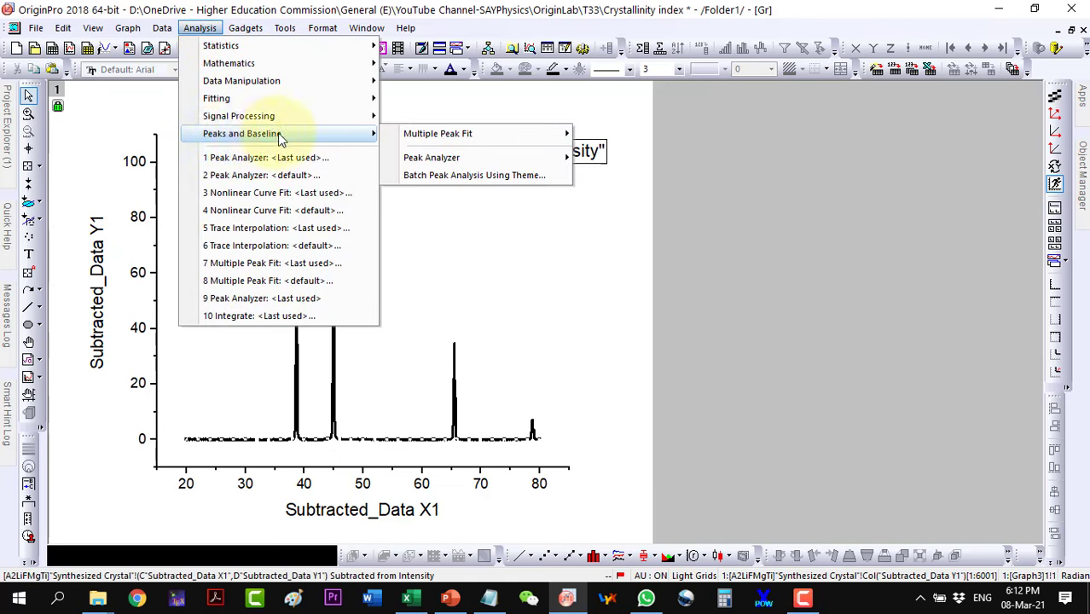
pyautogui.moveTo(448, 163)
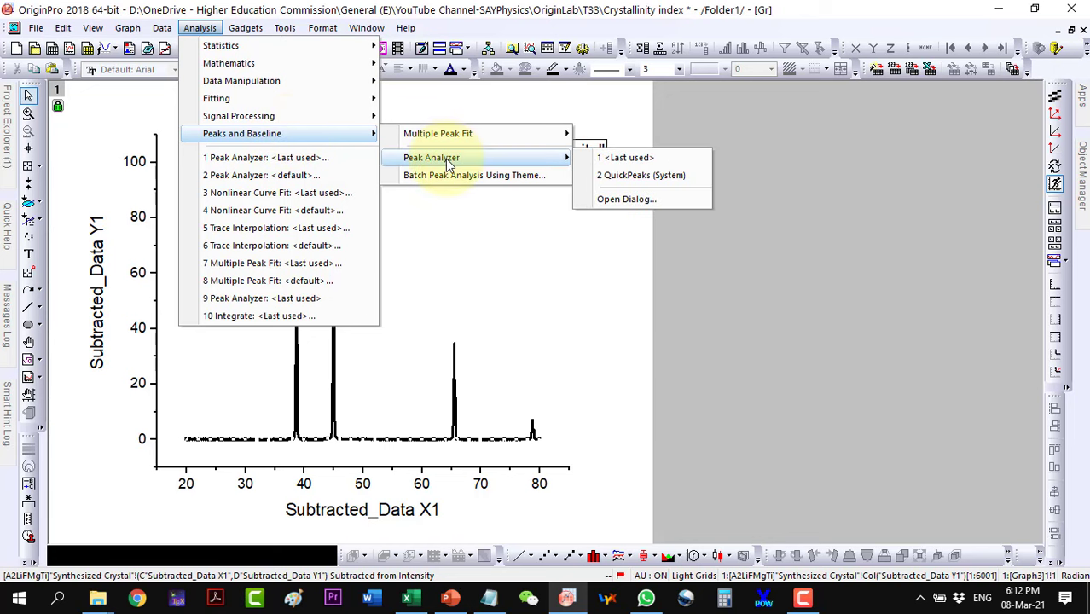
pyautogui.click(607, 199)
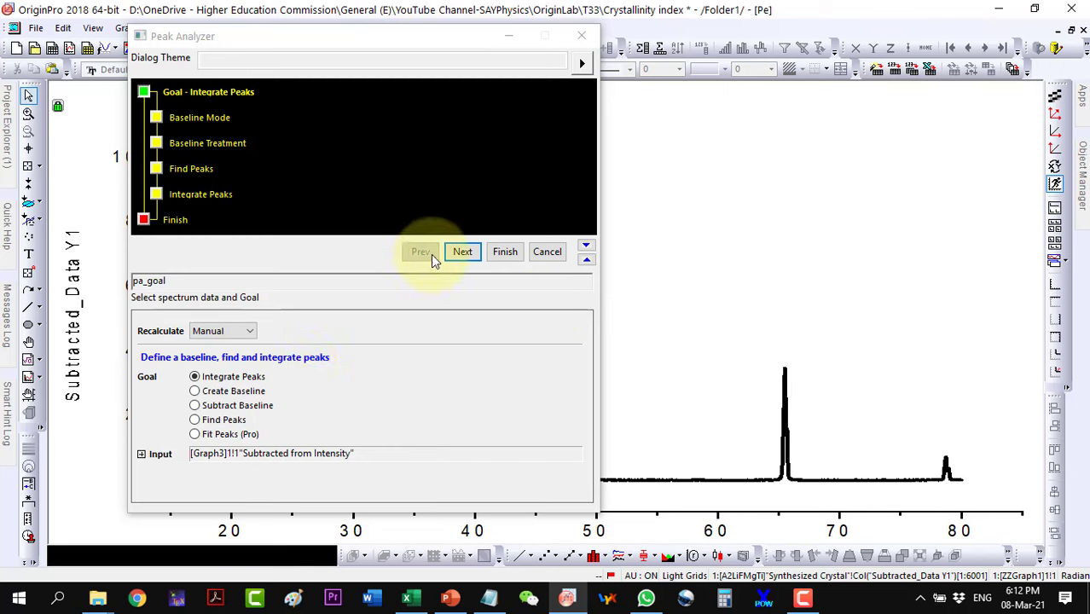
pyautogui.click(461, 252)
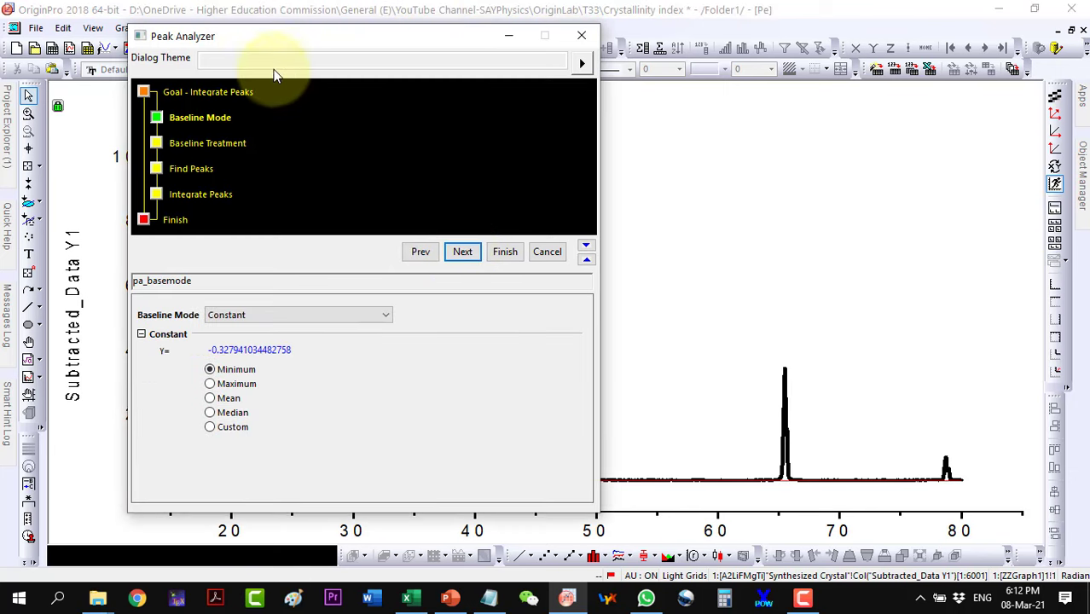
# Compare the constant baseline's minimum Y value with the value noted in Notepad.
pyautogui.moveTo(278, 36); pyautogui.dragTo(535, 30)
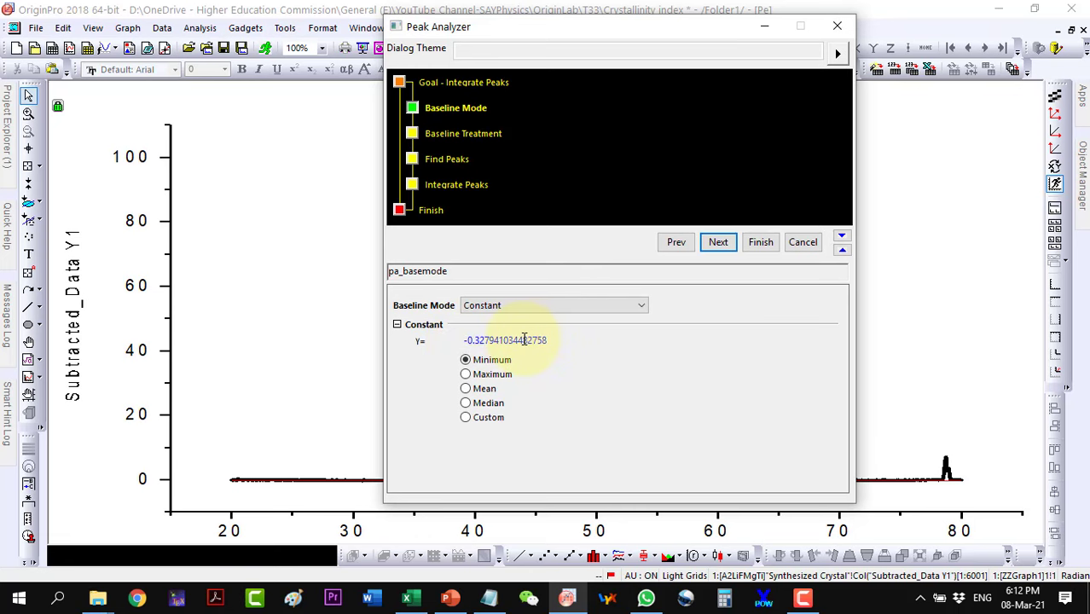
pyautogui.click(489, 597)
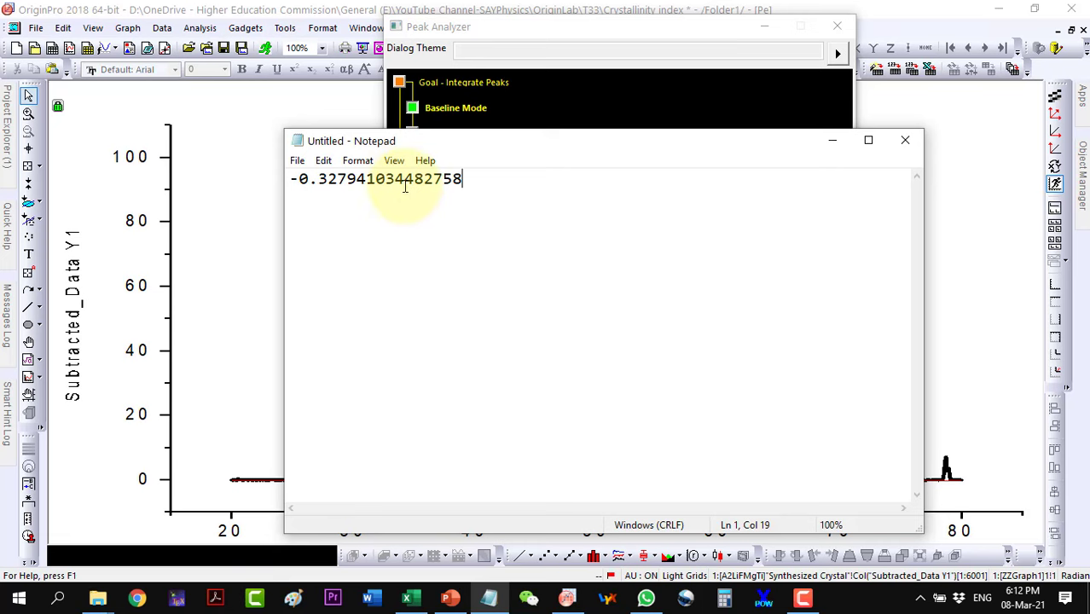
pyautogui.click(833, 142)
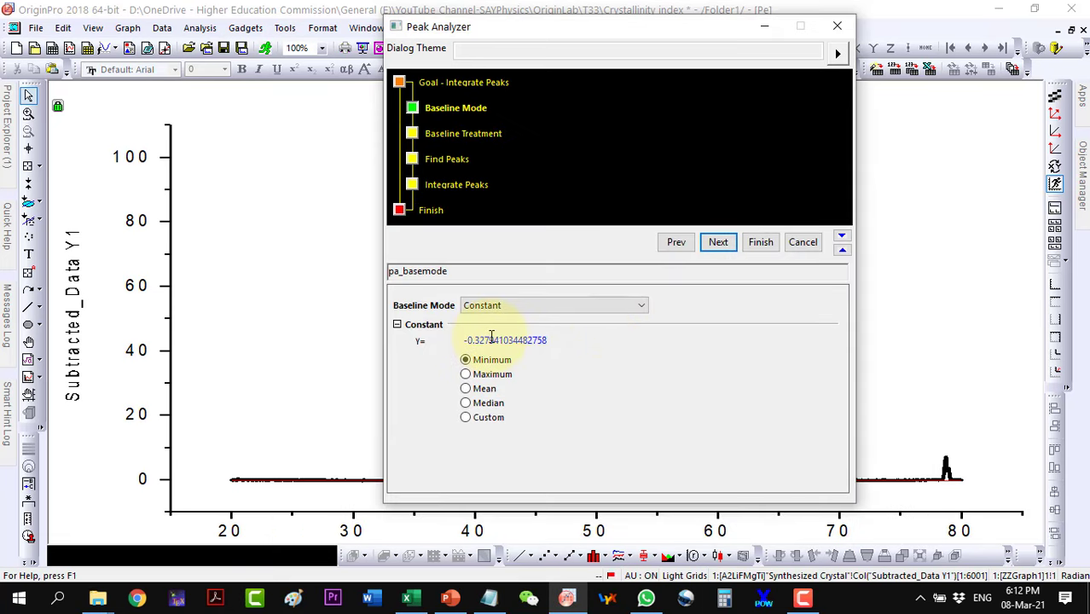
# Accept the Constant baseline at Minimum, leave the baseline unsubtracted and run the automatic peak search with the small peak visible.
pyautogui.click(716, 245)
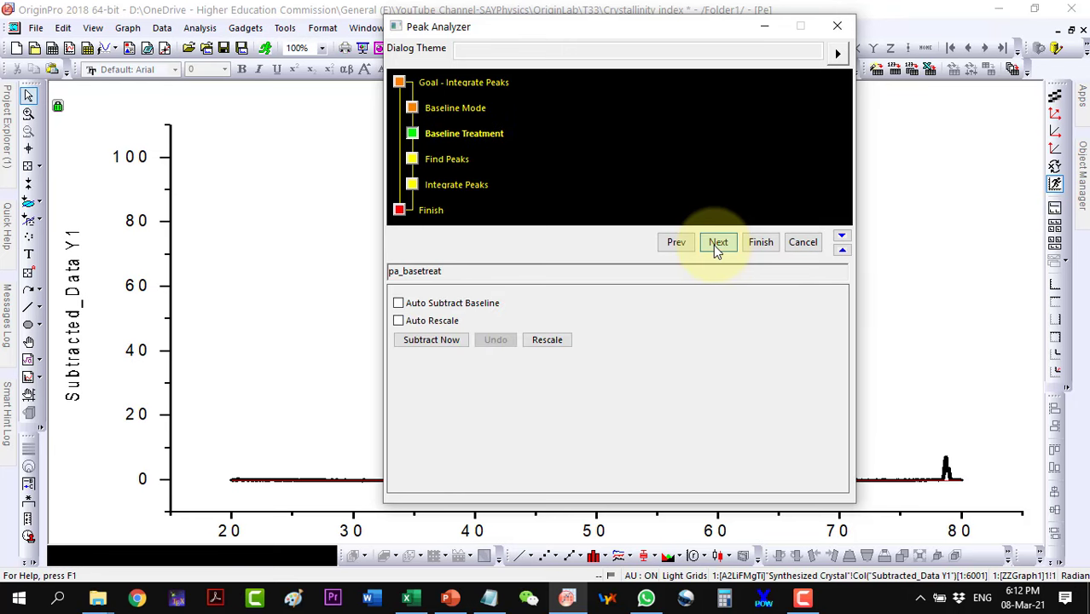
pyautogui.click(716, 245)
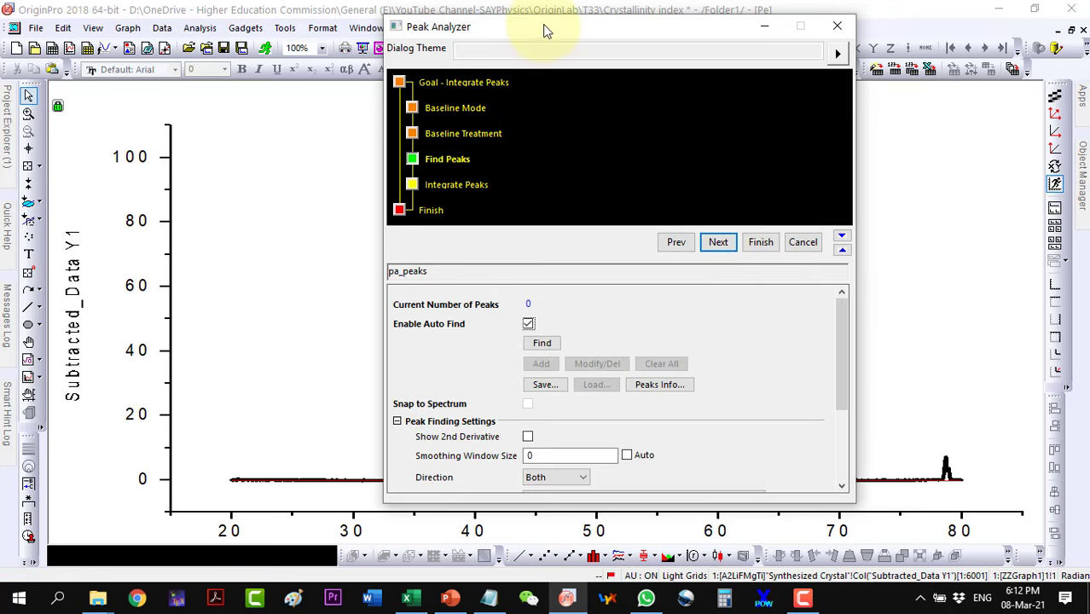
pyautogui.moveTo(547, 31); pyautogui.dragTo(391, 40)
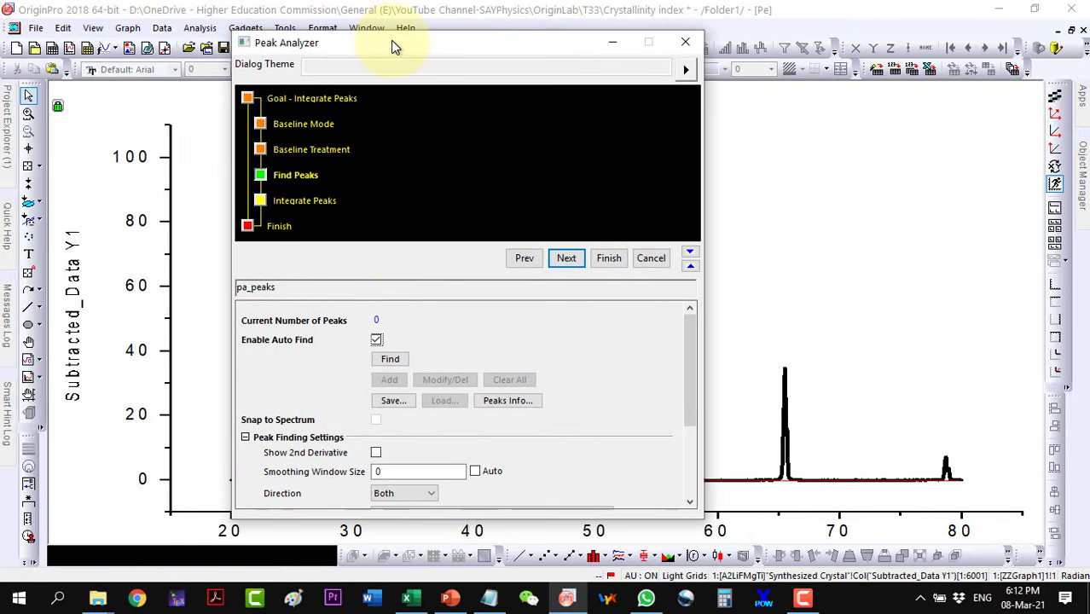
pyautogui.click(390, 362)
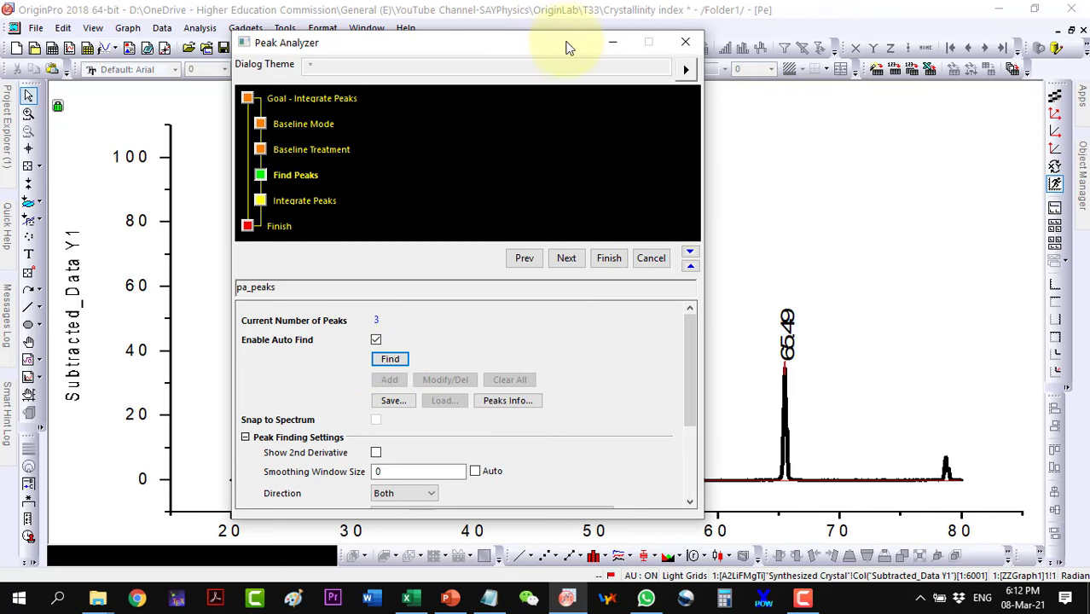
# Advance to the Integrate Peaks page, disable All Peaks, set one range to integrate and choose Adjust on Preview Graph.
pyautogui.moveTo(566, 42); pyautogui.dragTo(432, 46)
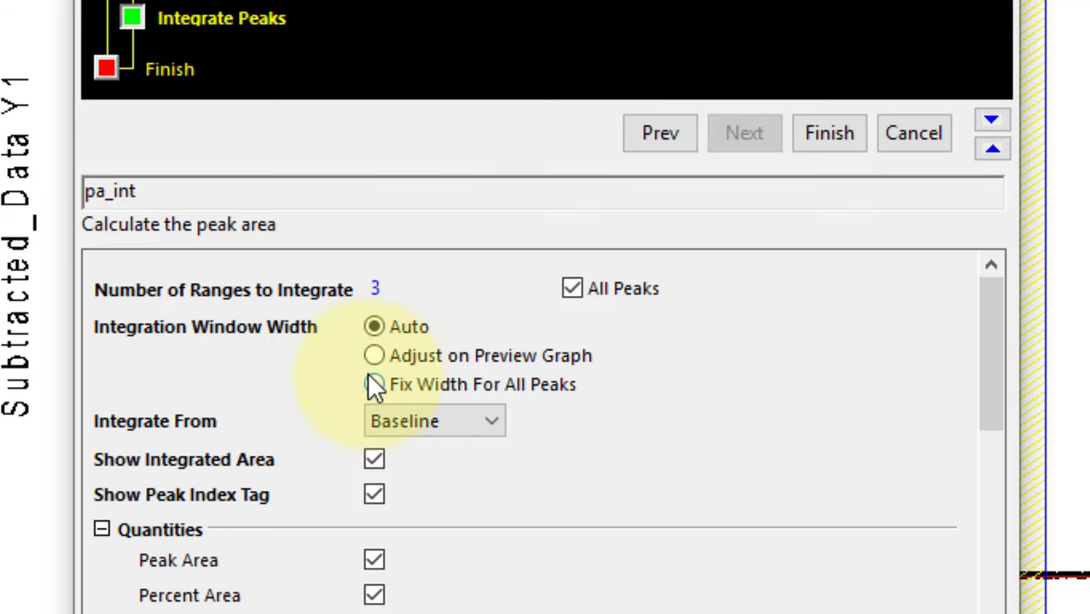
pyautogui.click(572, 288)
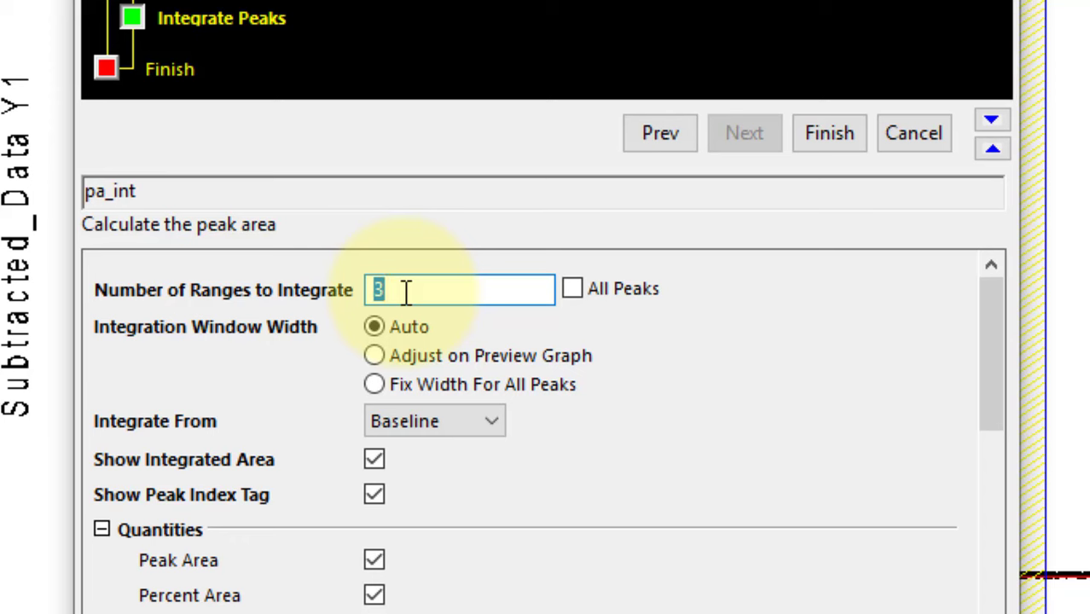
pyautogui.click(519, 524)
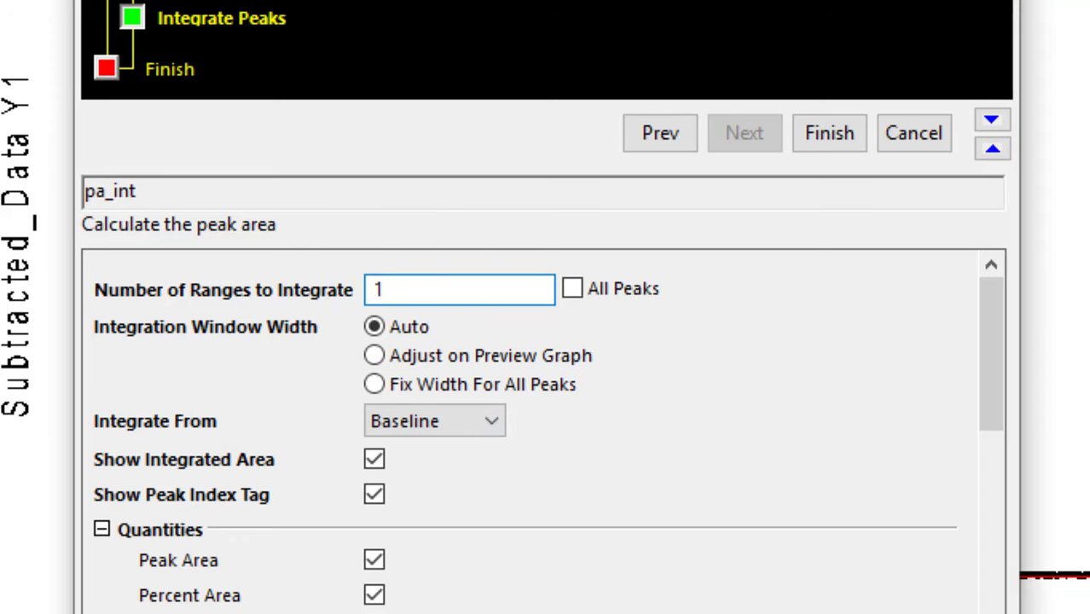
pyautogui.click(374, 356)
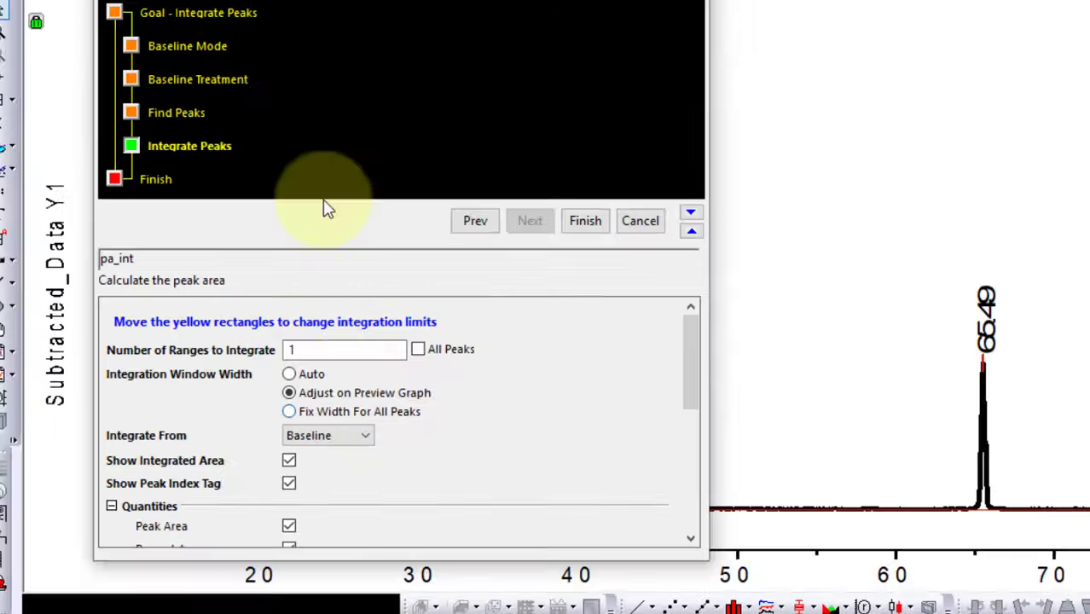
# Stretch the single integration range over the whole pattern, from about 20 to 80, and finish the peak analysis.
pyautogui.moveTo(260, 49); pyautogui.dragTo(19, 38)
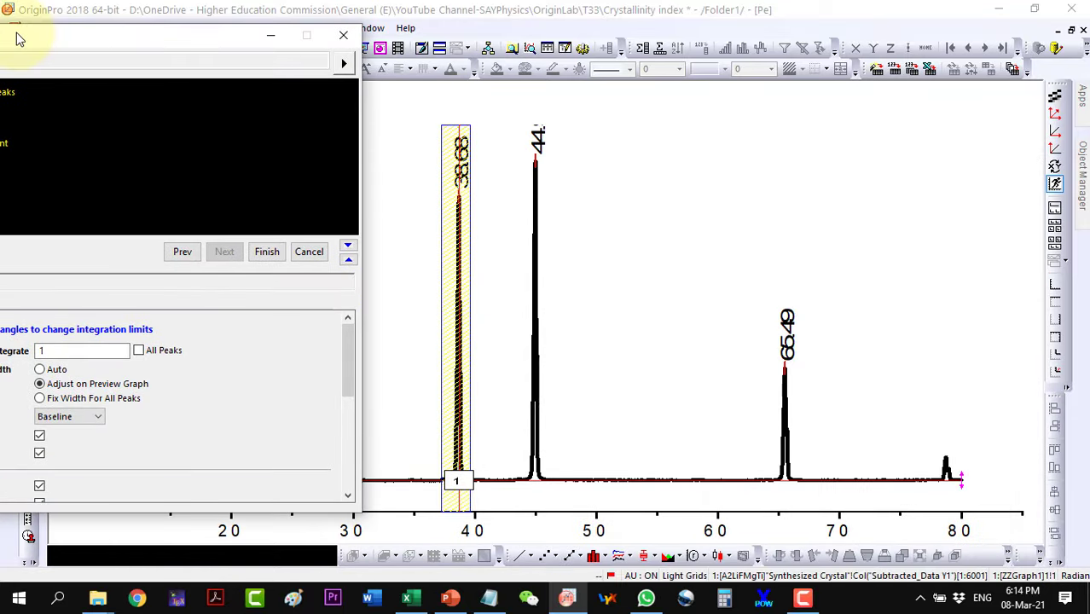
pyautogui.click(457, 354)
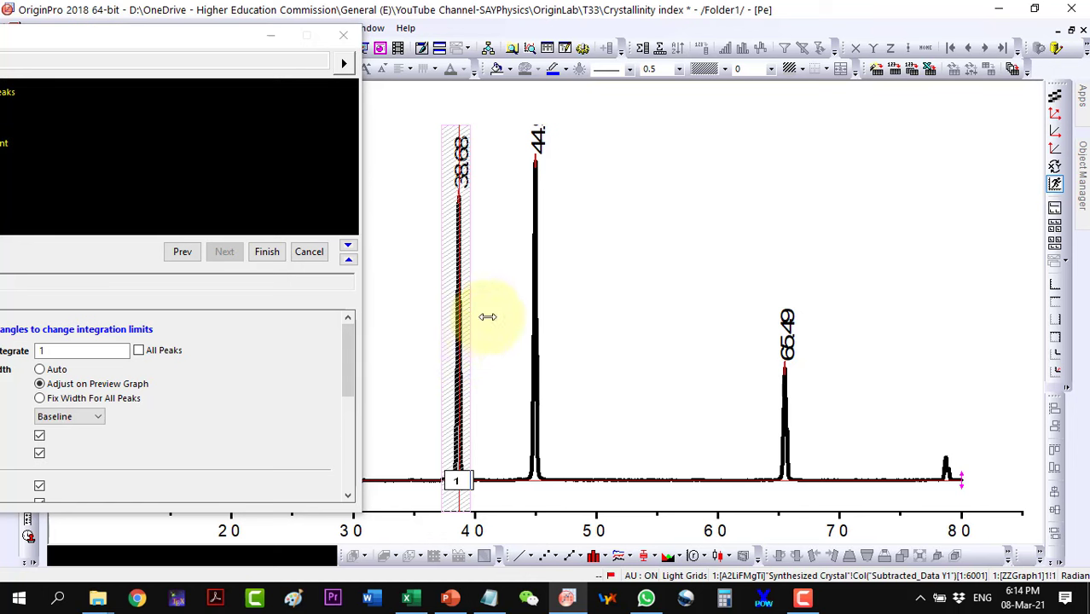
pyautogui.moveTo(487, 316); pyautogui.dragTo(960, 315)
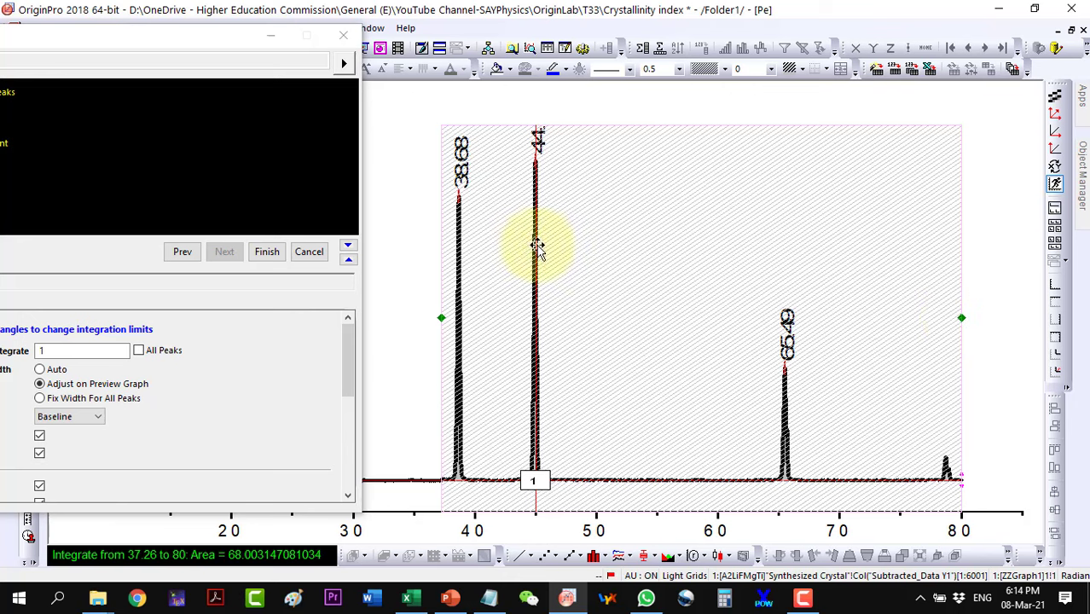
pyautogui.moveTo(106, 38); pyautogui.dragTo(783, 63)
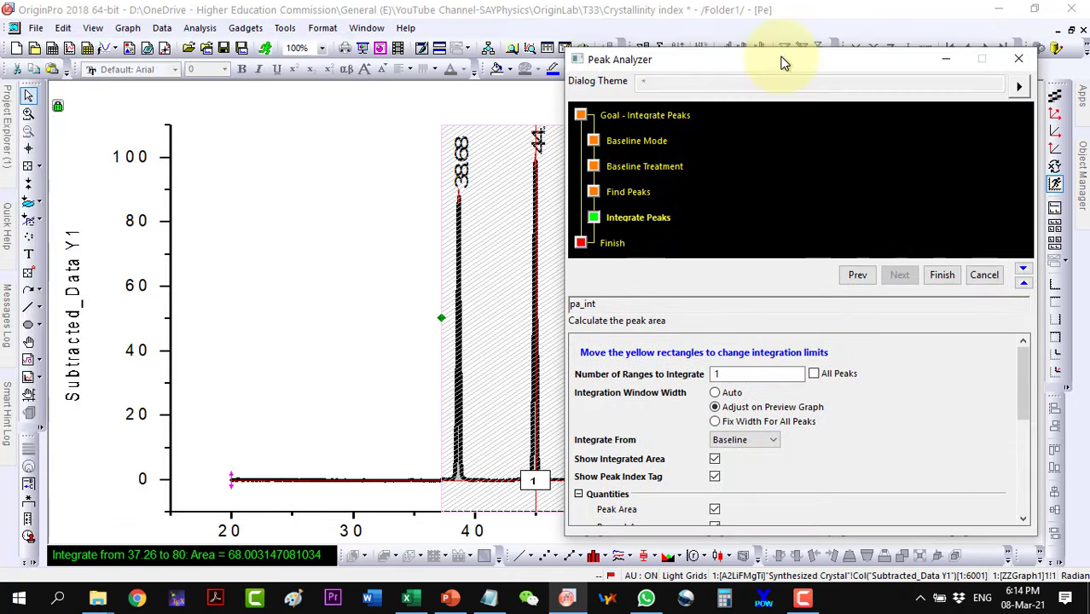
pyautogui.moveTo(442, 319); pyautogui.dragTo(234, 331)
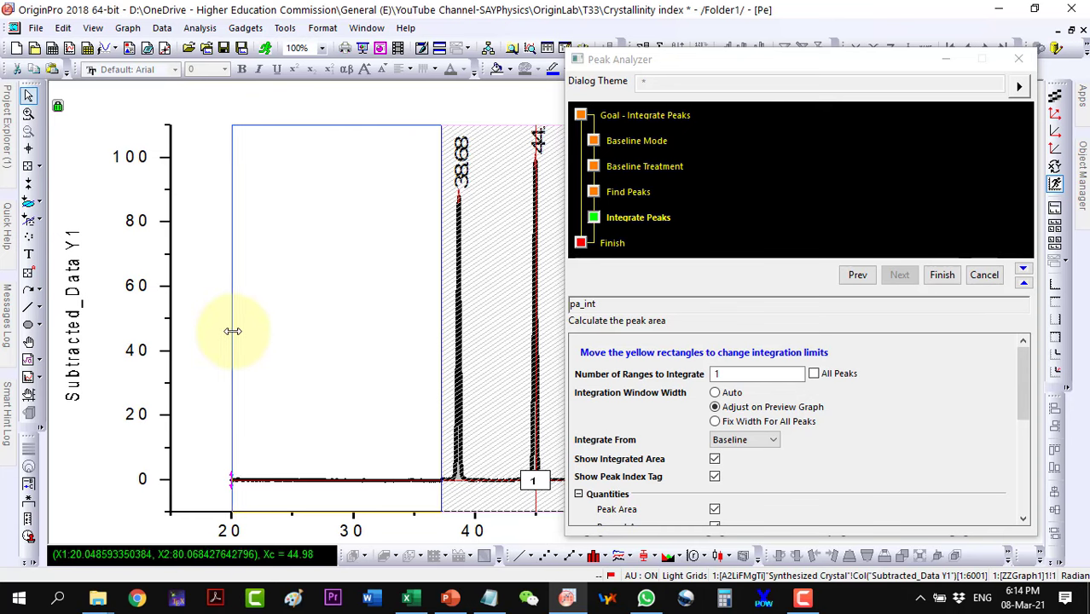
pyautogui.moveTo(232, 331); pyautogui.dragTo(232, 317)
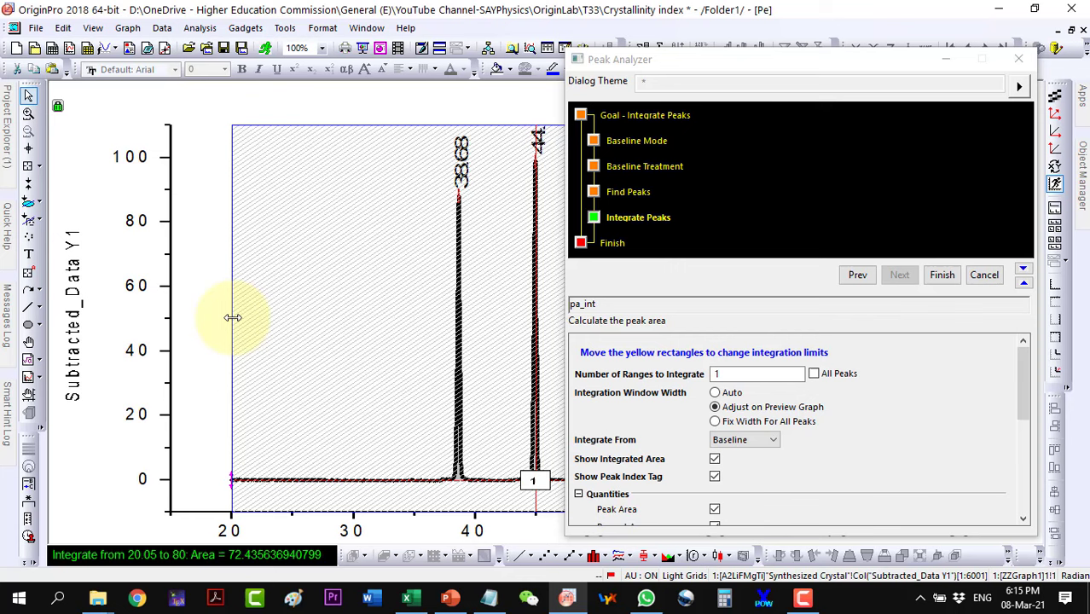
pyautogui.click(943, 276)
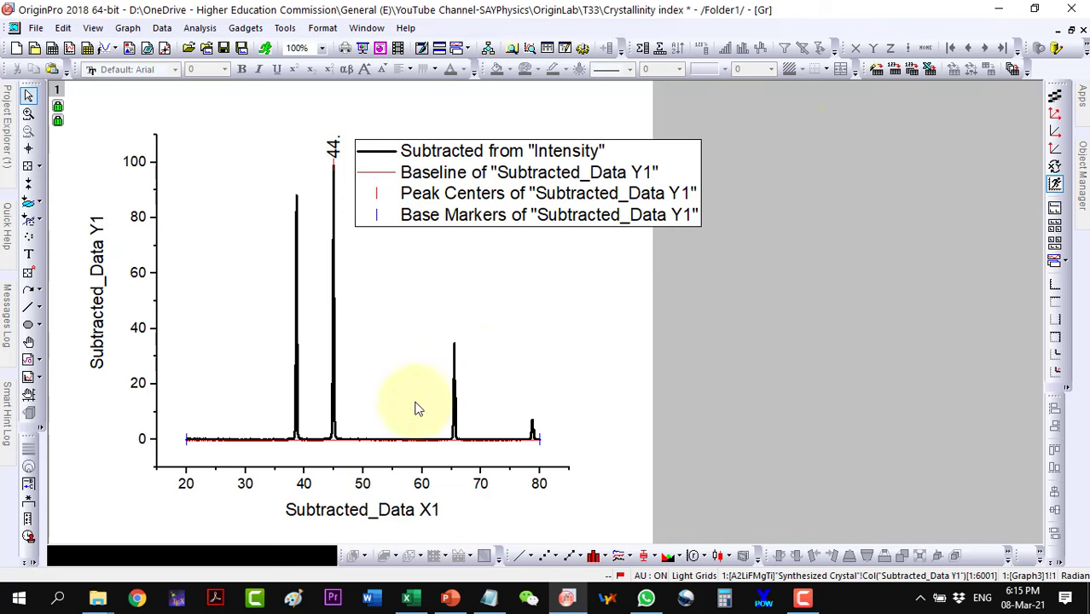
# Copy the whole-pattern area from the Integration_Result2 sheet into cell B2 of the Crystallinity index workbook in Excel.
pyautogui.click(1071, 31)
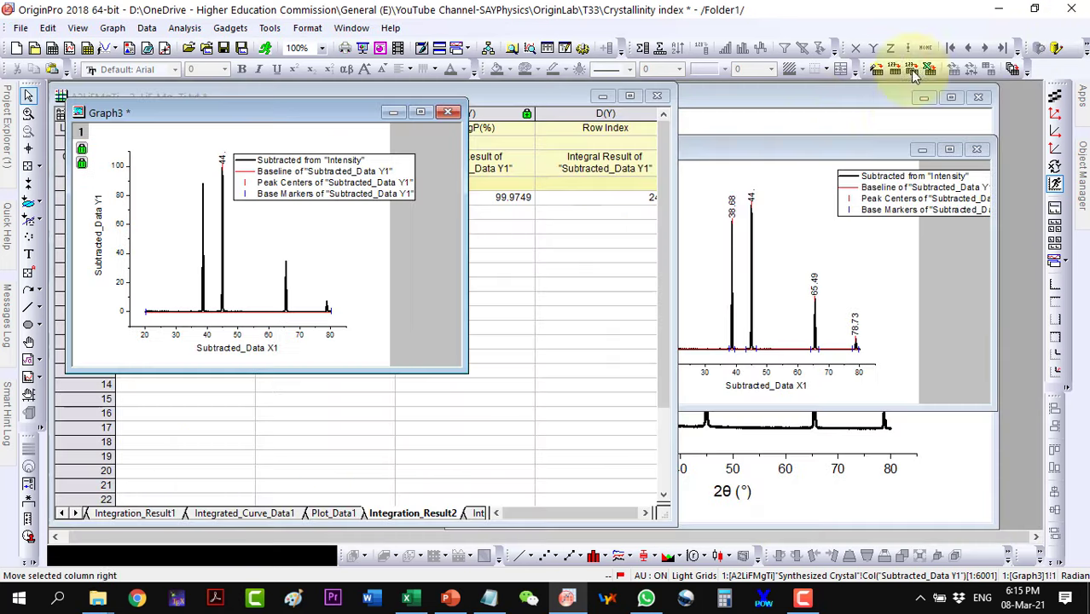
pyautogui.moveTo(293, 117); pyautogui.dragTo(832, 128)
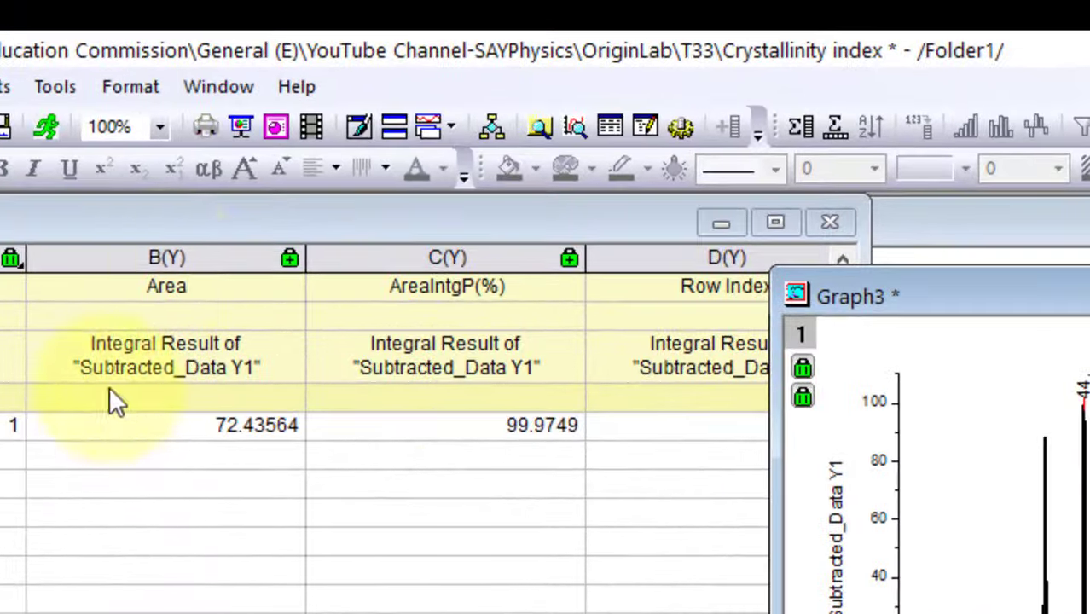
pyautogui.click(240, 426)
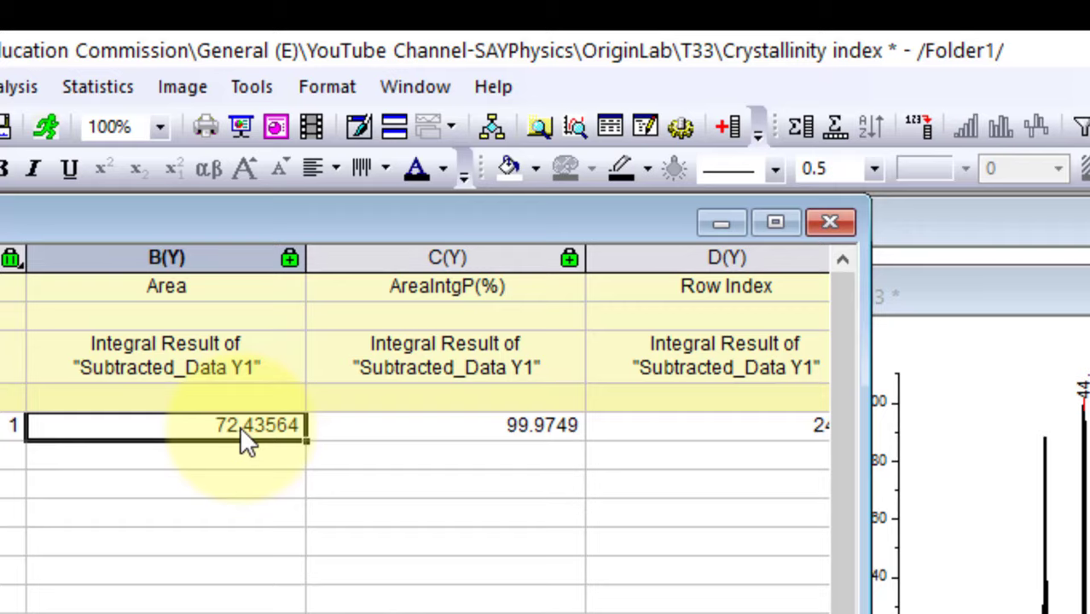
pyautogui.rightClick(243, 441)
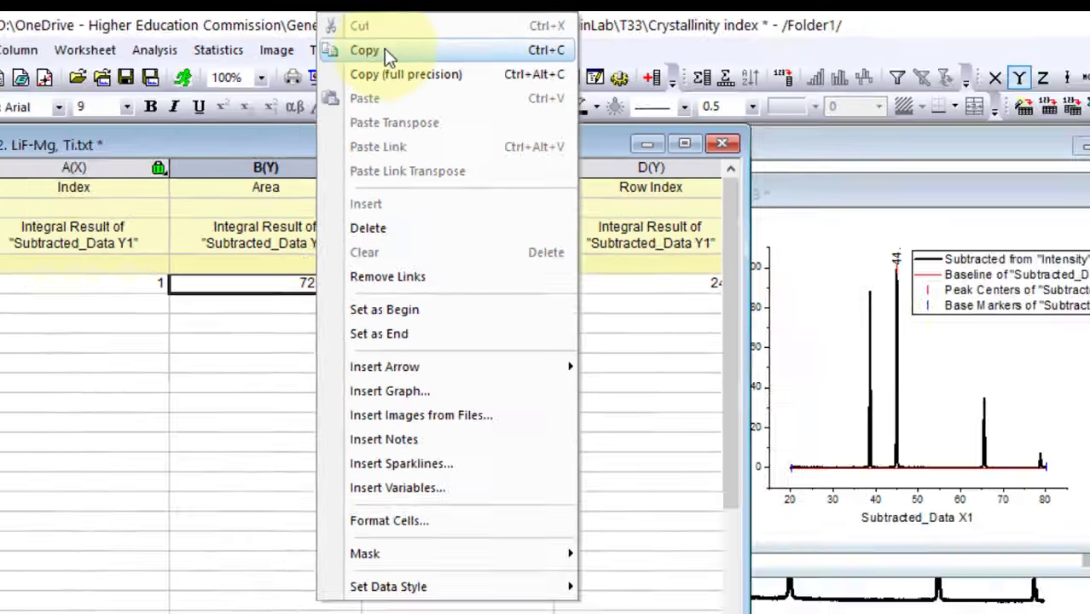
pyautogui.click(378, 86)
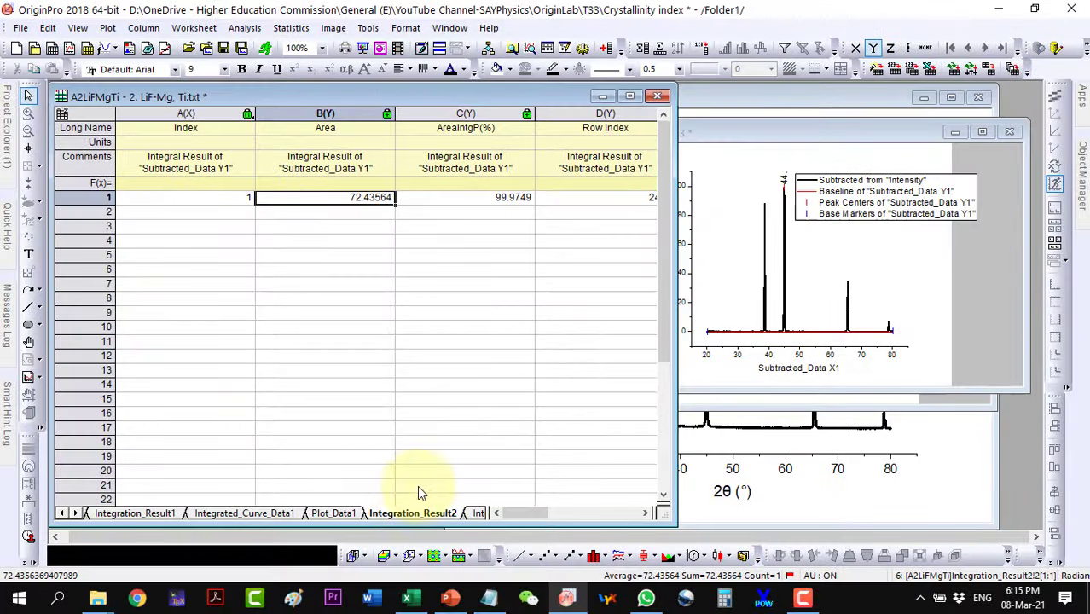
pyautogui.click(408, 598)
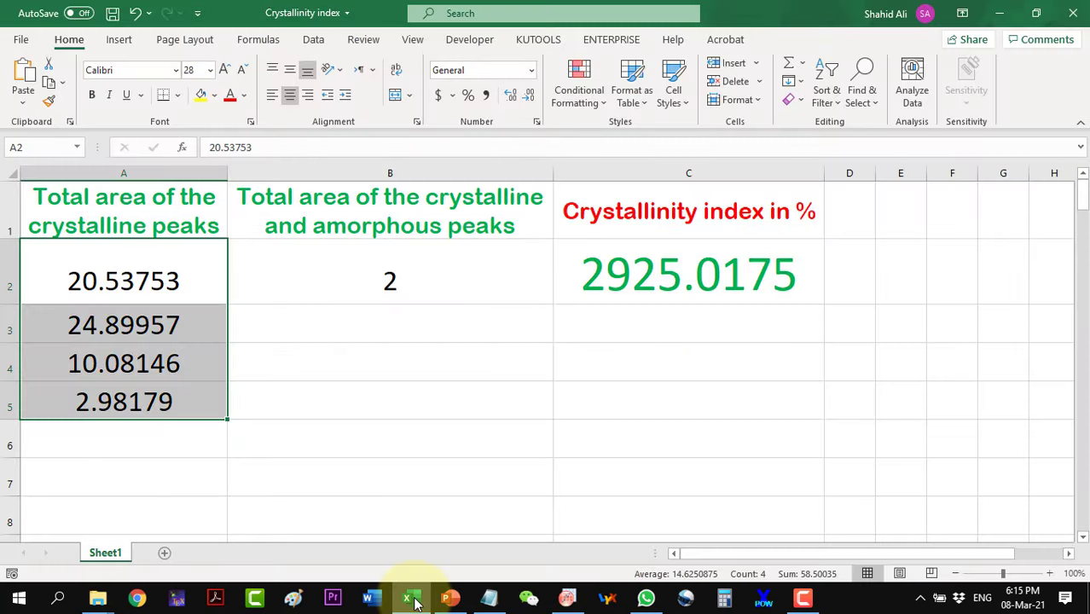
pyautogui.click(385, 280)
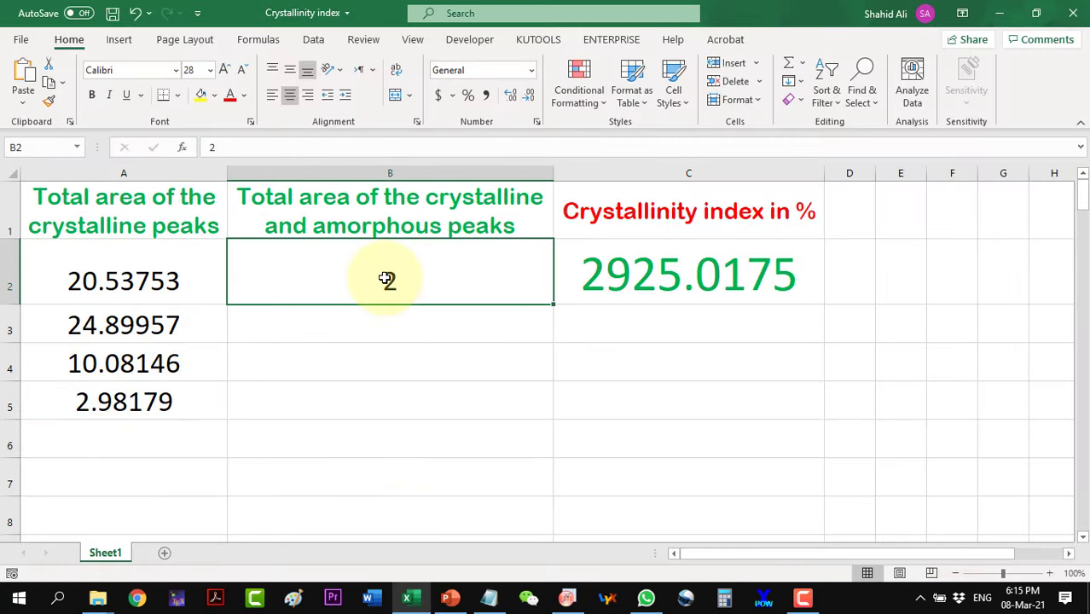
pyautogui.rightClick(385, 278)
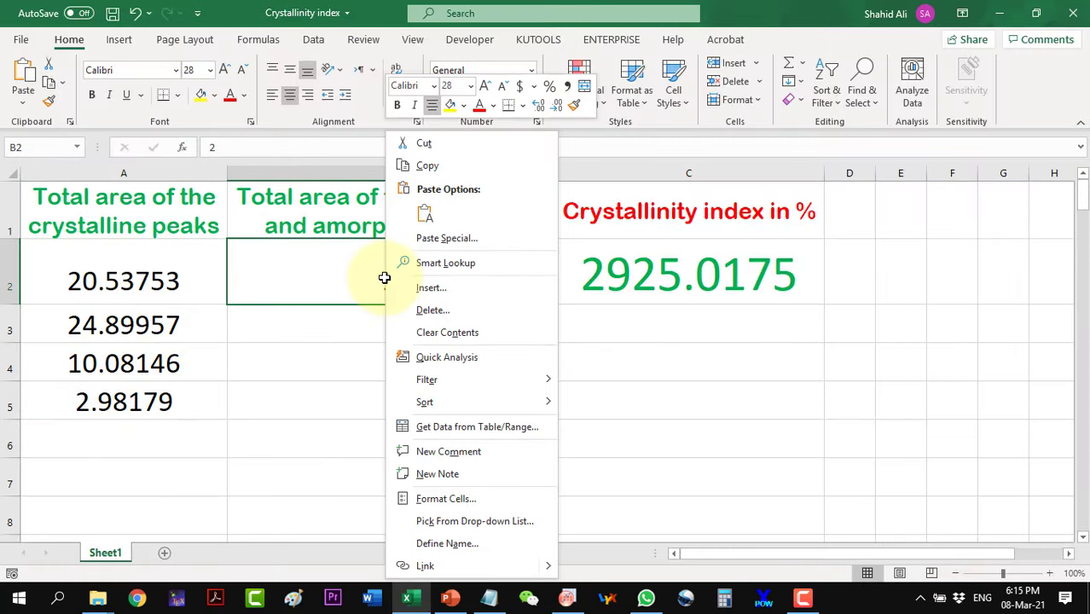
pyautogui.click(424, 216)
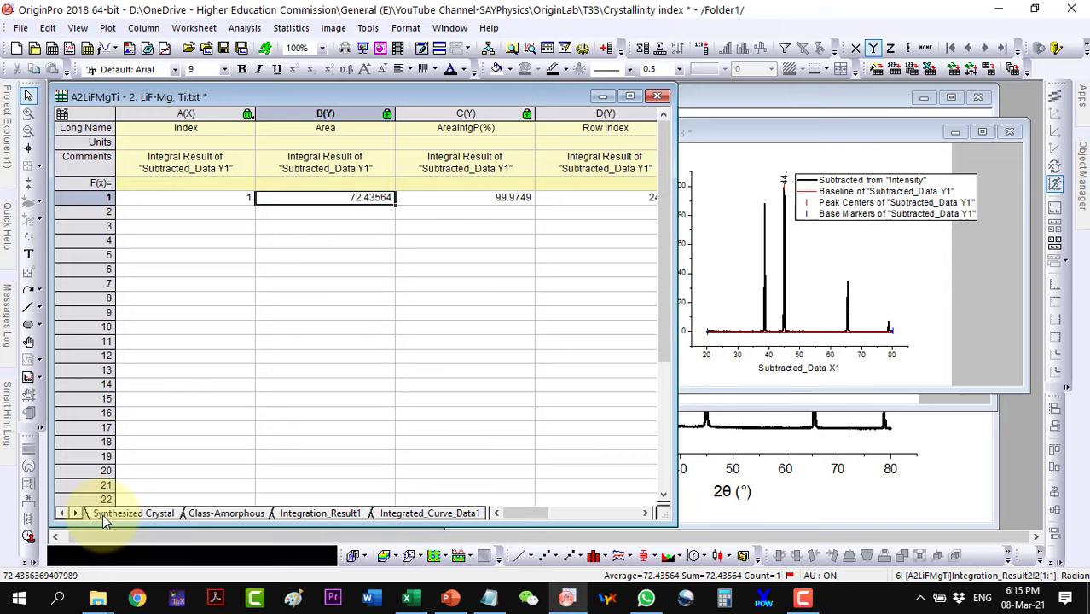
# Plot the subtracted data columns of the Synthesized Crystal sheet in Origin as a line graph with line width 3.
pyautogui.click(103, 514)
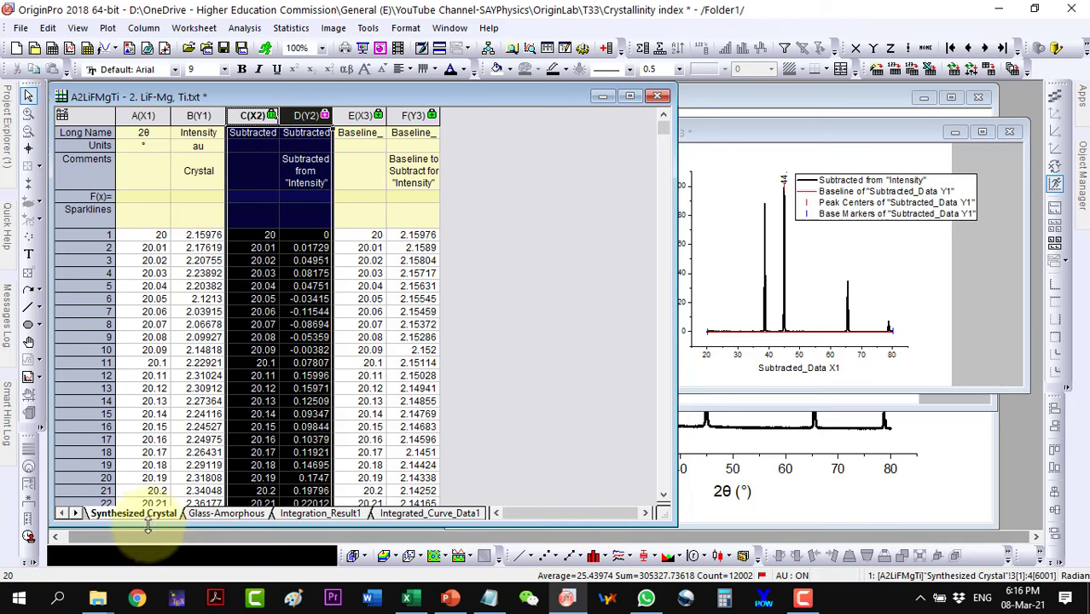
pyautogui.click(519, 556)
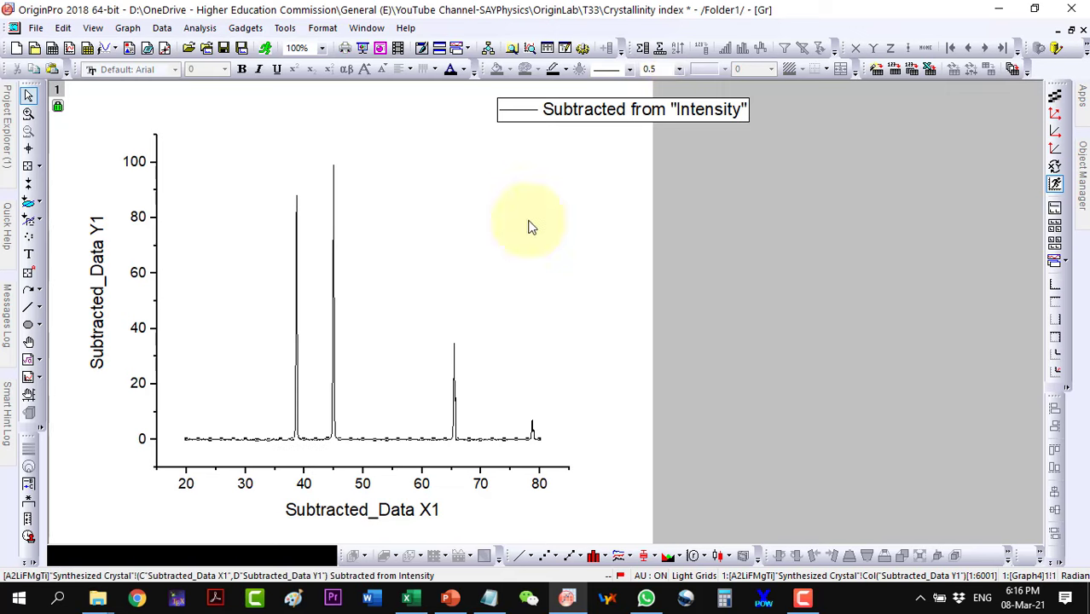
pyautogui.click(679, 68)
pyautogui.click(662, 136)
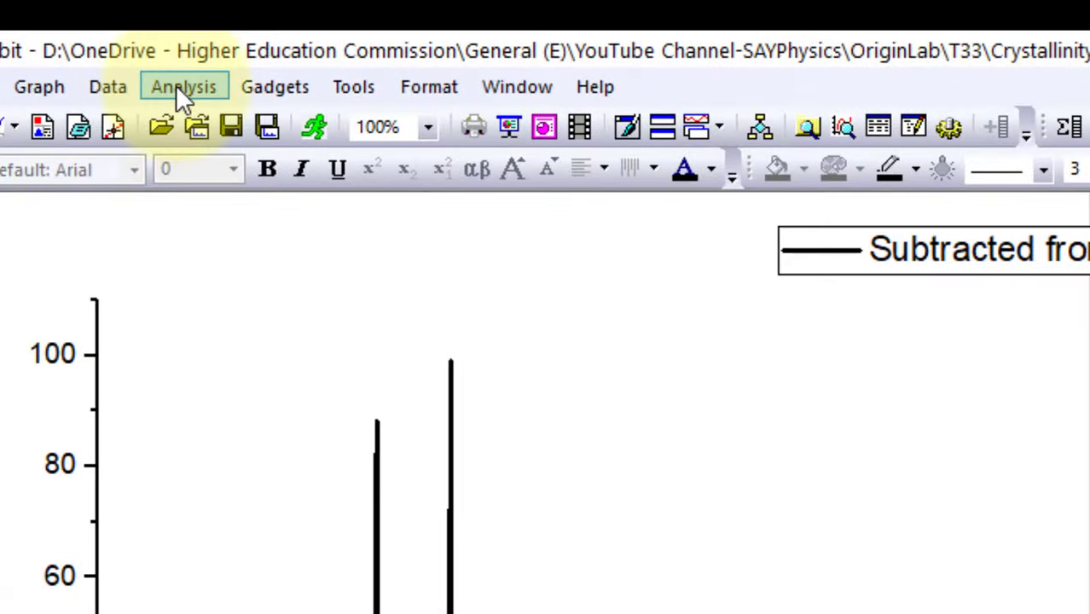
# Start the Integrate gadget on the new graph and enable keeping the shading color after closing the gadget.
pyautogui.click(286, 89)
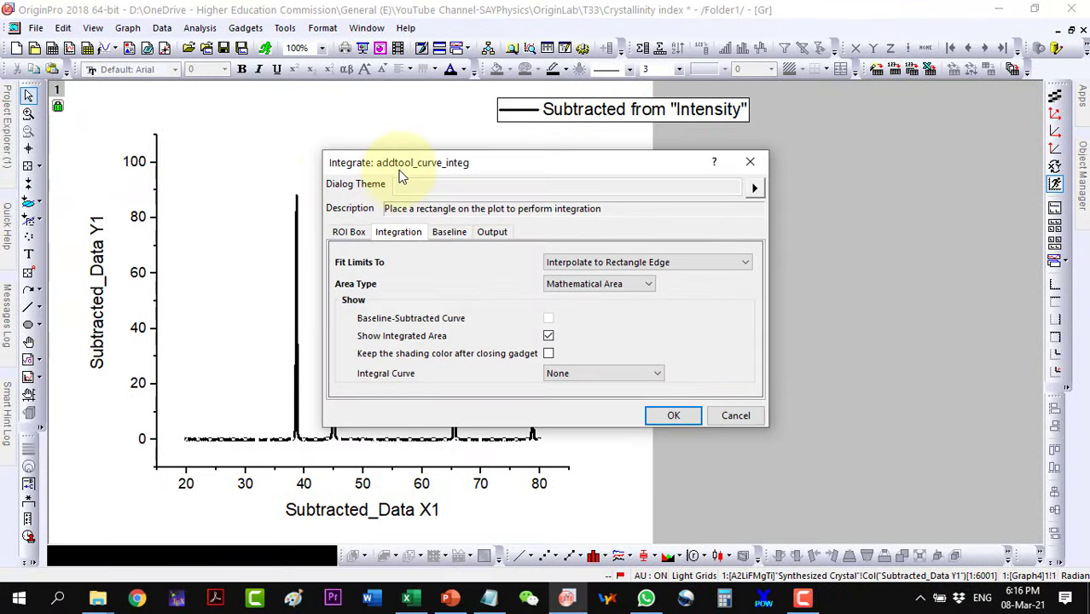
pyautogui.moveTo(403, 156); pyautogui.dragTo(554, 127)
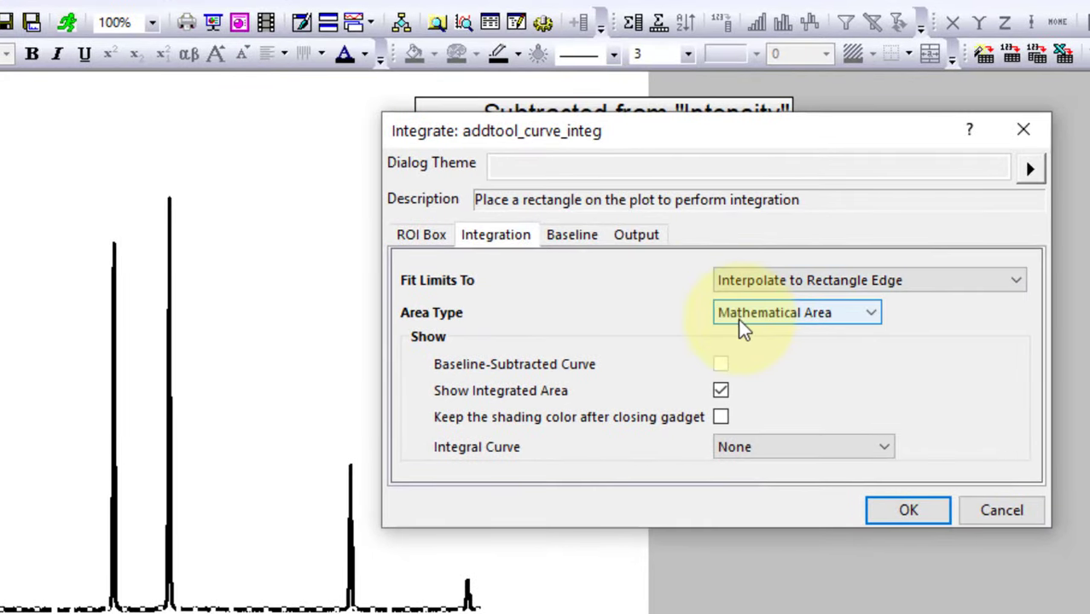
pyautogui.click(721, 419)
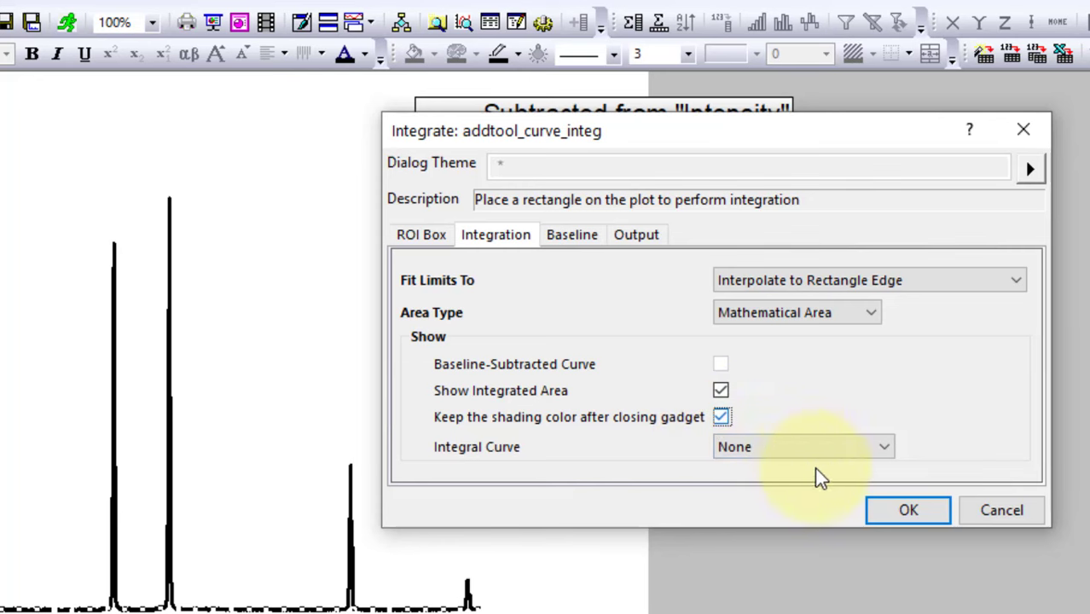
# Set the gadget's baseline to a custom Constant Y of -0.327941034482758, copied from Notepad, and apply the gadget to the graph.
pyautogui.click(573, 238)
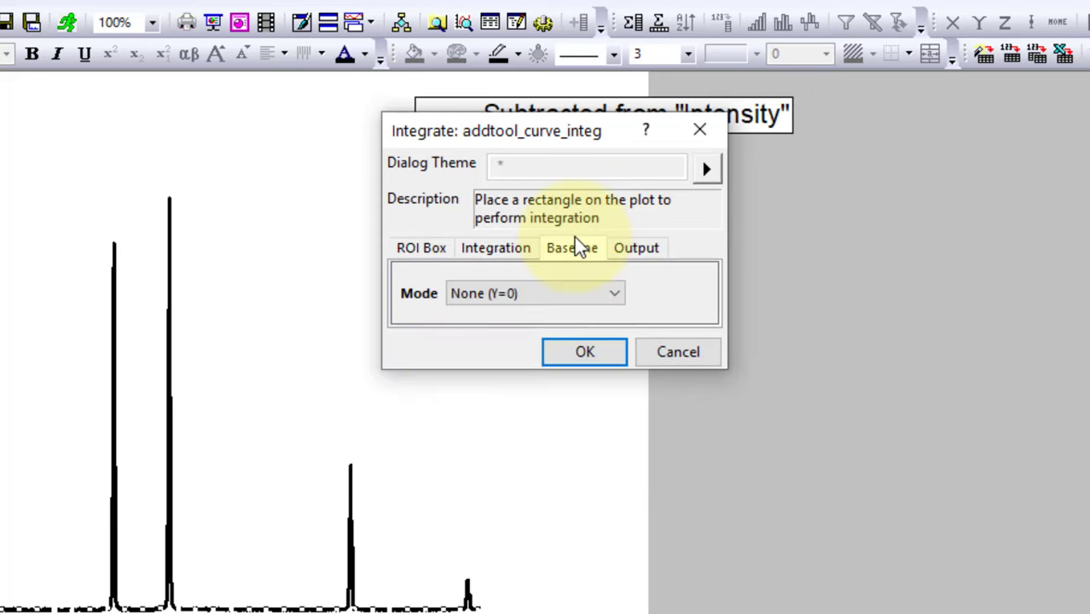
pyautogui.click(542, 295)
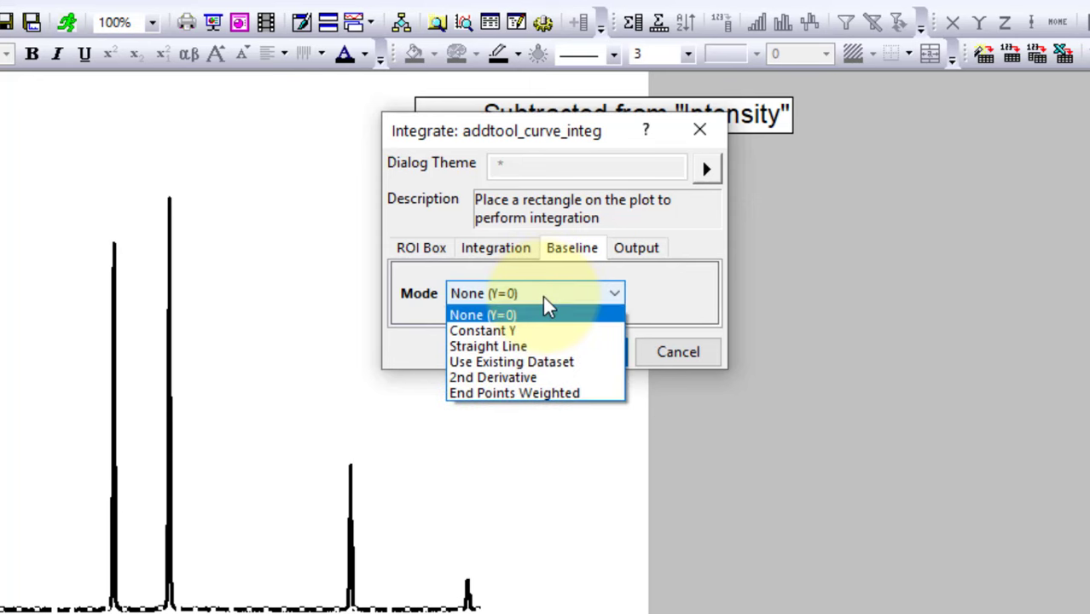
pyautogui.click(515, 331)
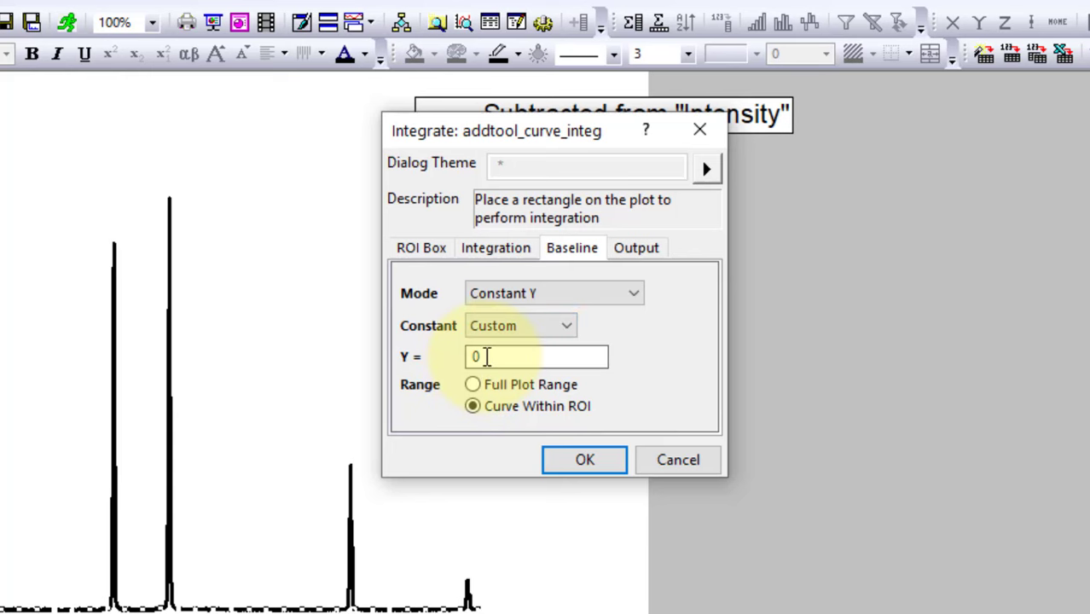
pyautogui.click(60, 612)
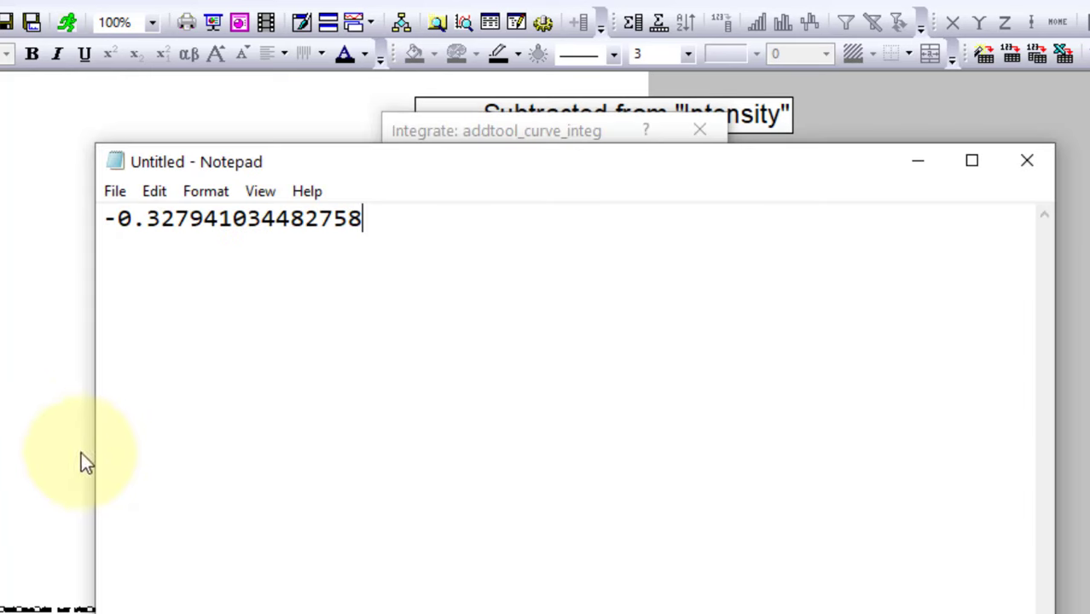
pyautogui.moveTo(365, 219); pyautogui.dragTo(102, 215)
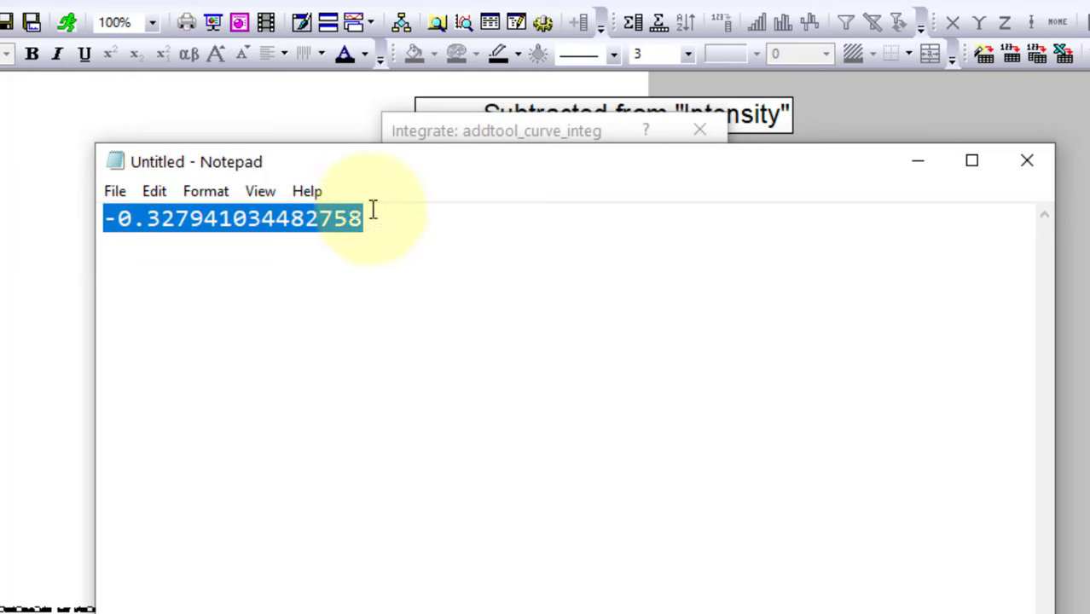
pyautogui.click(486, 128)
pyautogui.moveTo(492, 361); pyautogui.dragTo(443, 359)
pyautogui.hotkey('ctrl', 'v')
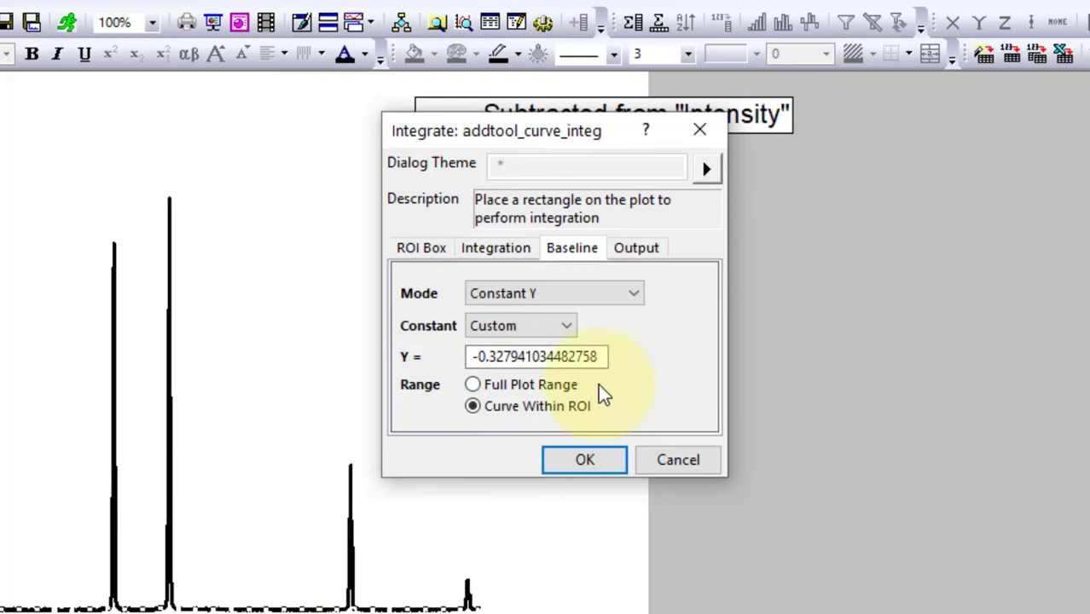
pyautogui.click(505, 249)
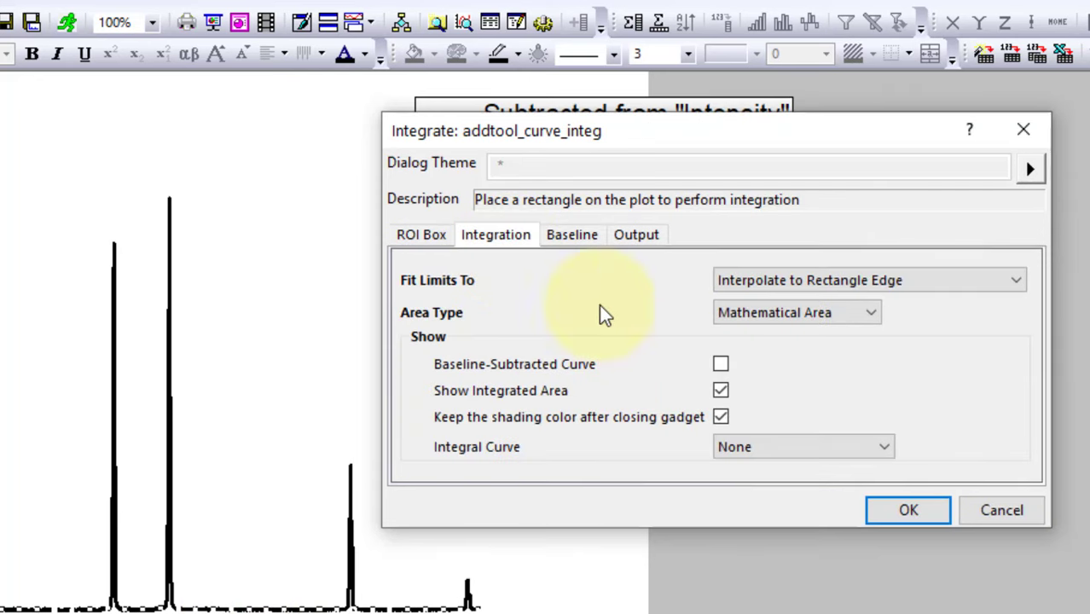
pyautogui.click(893, 511)
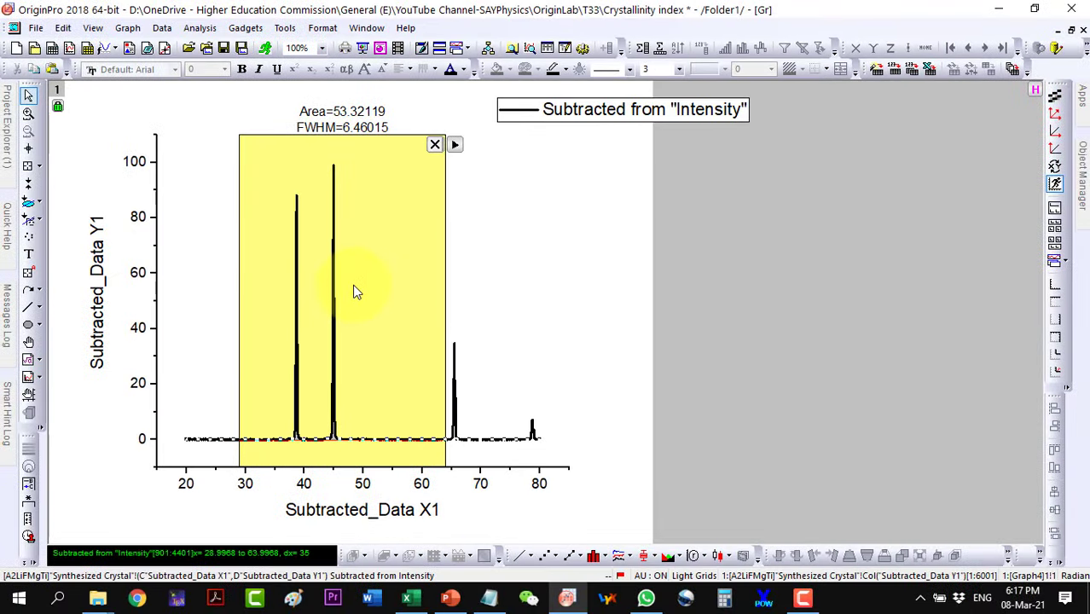
# Extend the gadget's yellow region over the full pattern, from about 20 to 80, and compare its area with cell B2 in Excel.
pyautogui.click(356, 291)
pyautogui.moveTo(239, 297); pyautogui.dragTo(187, 303)
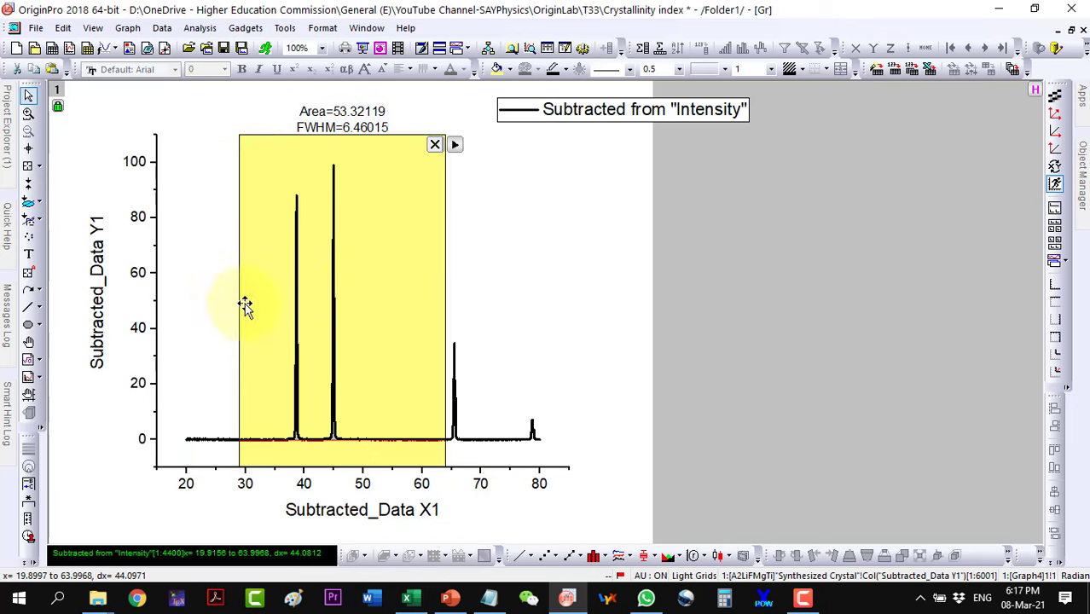
pyautogui.moveTo(447, 300); pyautogui.dragTo(540, 299)
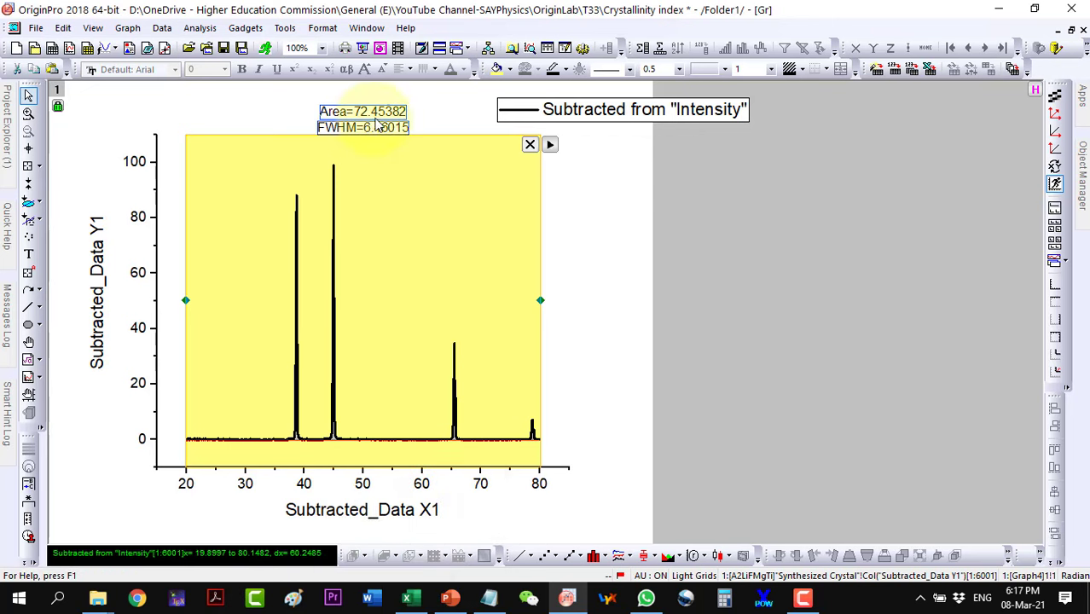
pyautogui.click(406, 600)
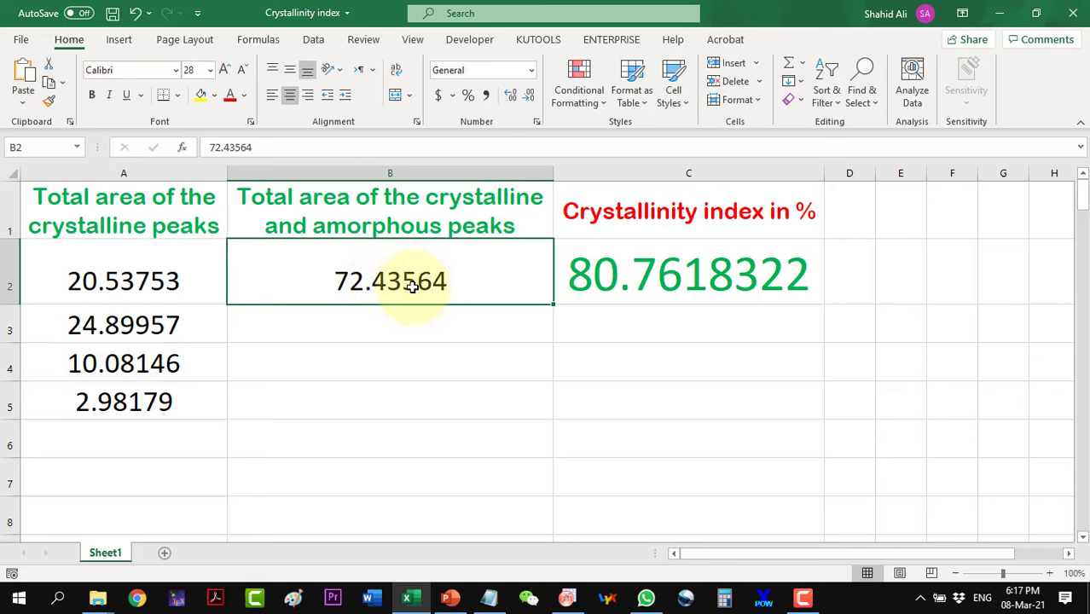
# Switch to Origin, plot the 2θ and Intensity columns of the Glass-Amorphous sheet as a line graph, and maximize the graph.
pyautogui.click(419, 602)
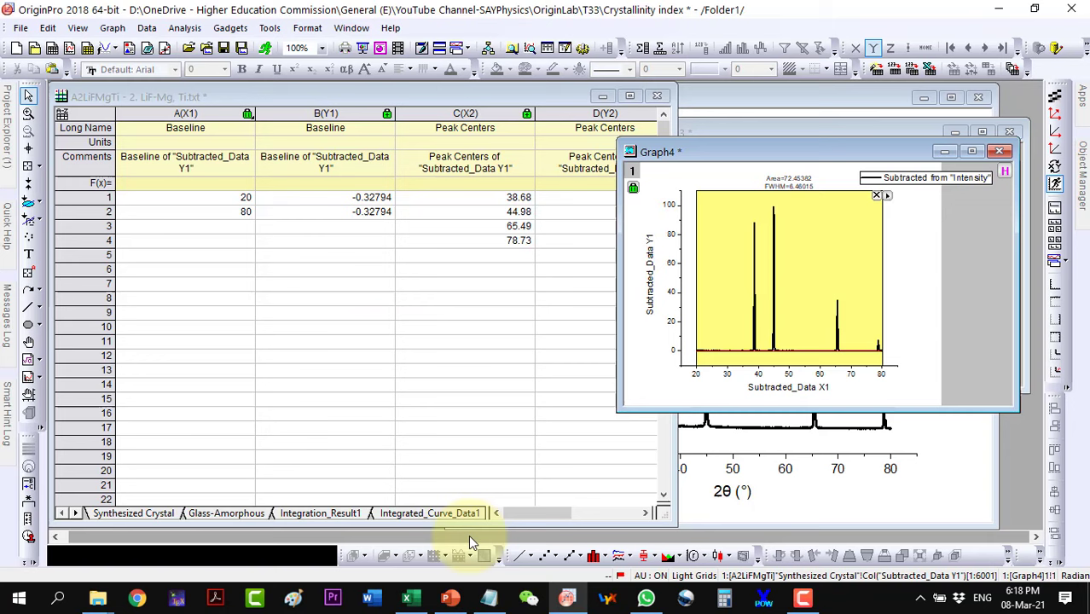
pyautogui.click(227, 514)
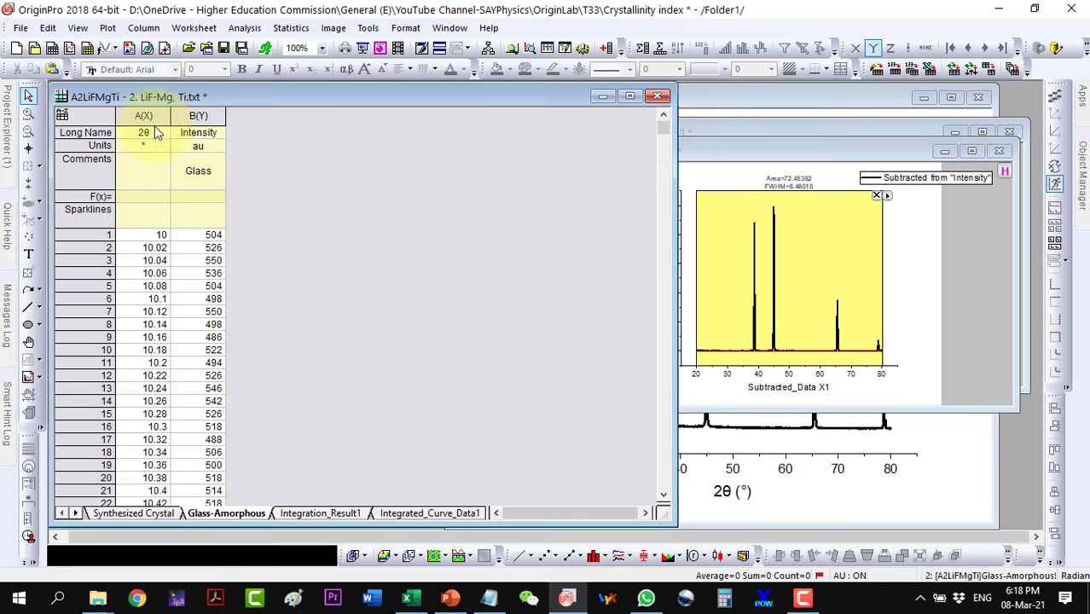
pyautogui.moveTo(147, 115); pyautogui.dragTo(197, 116)
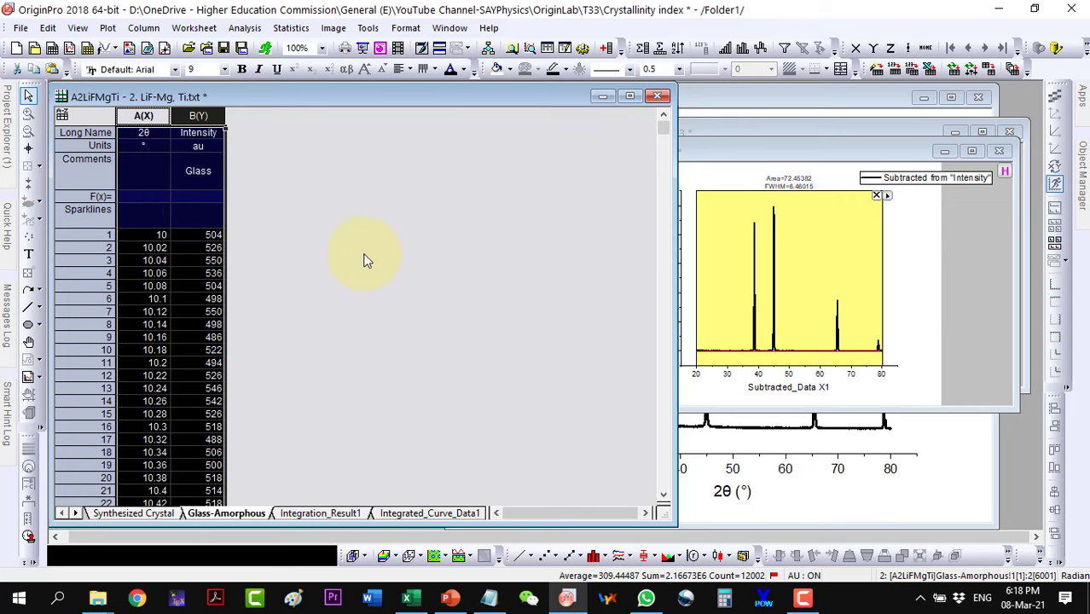
pyautogui.click(520, 556)
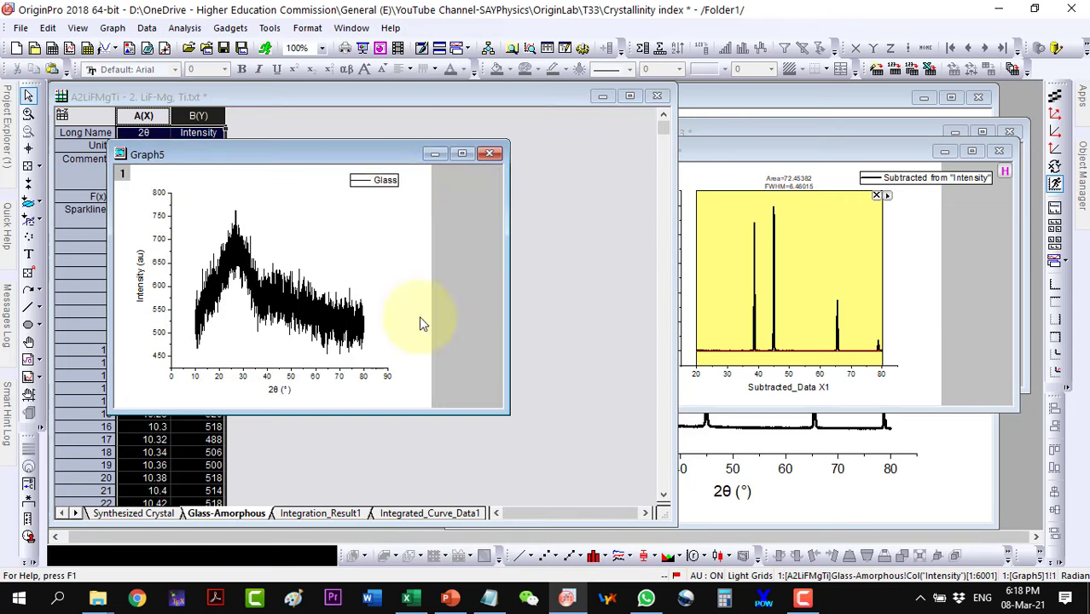
pyautogui.click(463, 154)
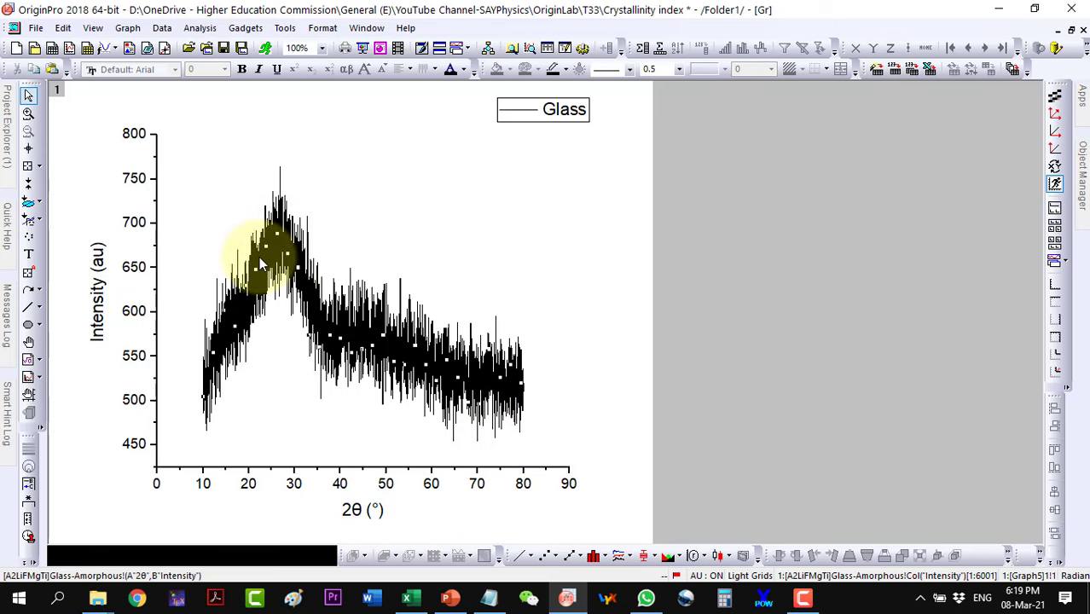
# Open the Peak Analyzer on the glass graph with the Integrate Peaks goal and advance to the Constant baseline mode at Minimum.
pyautogui.click(185, 31)
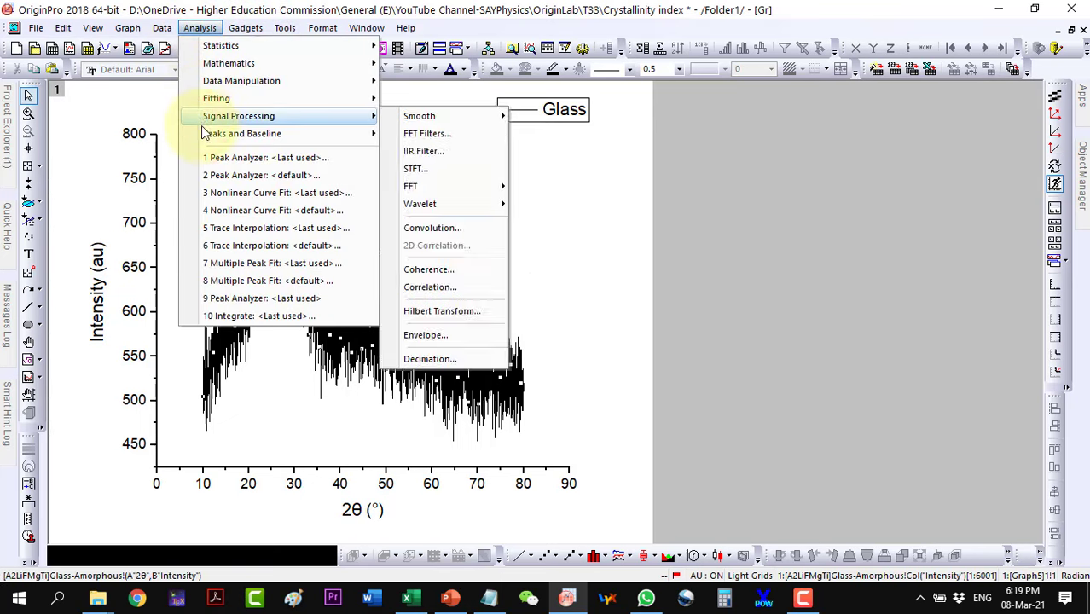
pyautogui.moveTo(205, 137)
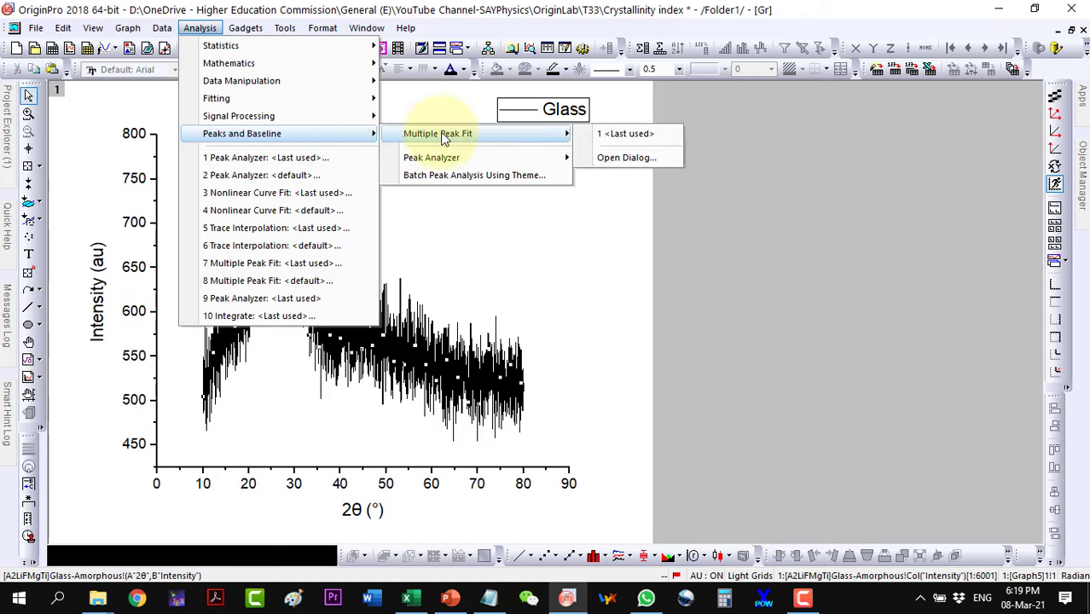
pyautogui.moveTo(439, 164)
pyautogui.click(627, 199)
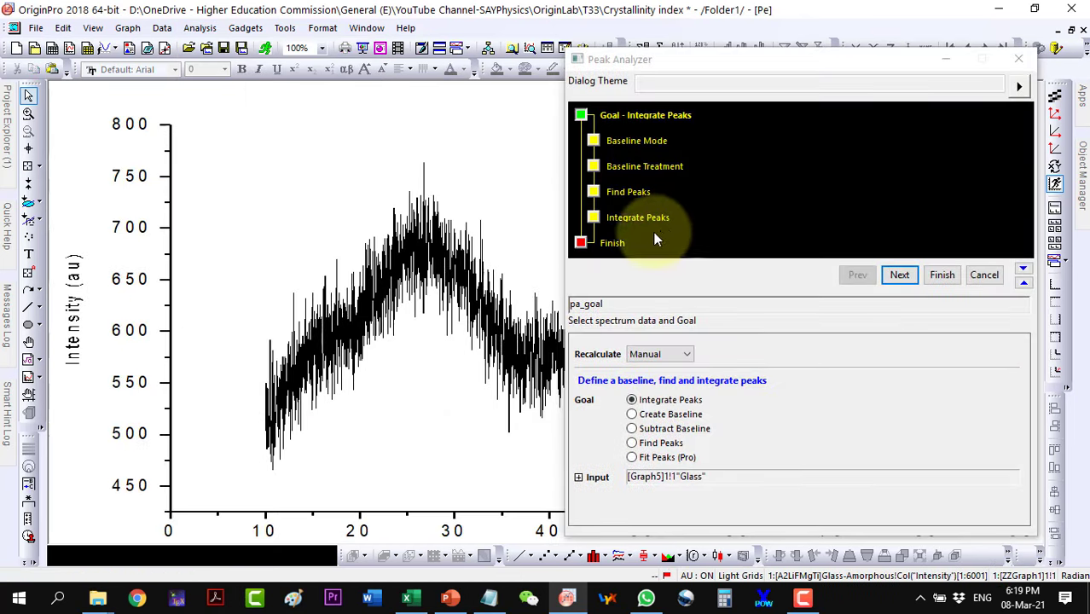
pyautogui.moveTo(610, 59); pyautogui.dragTo(673, 19)
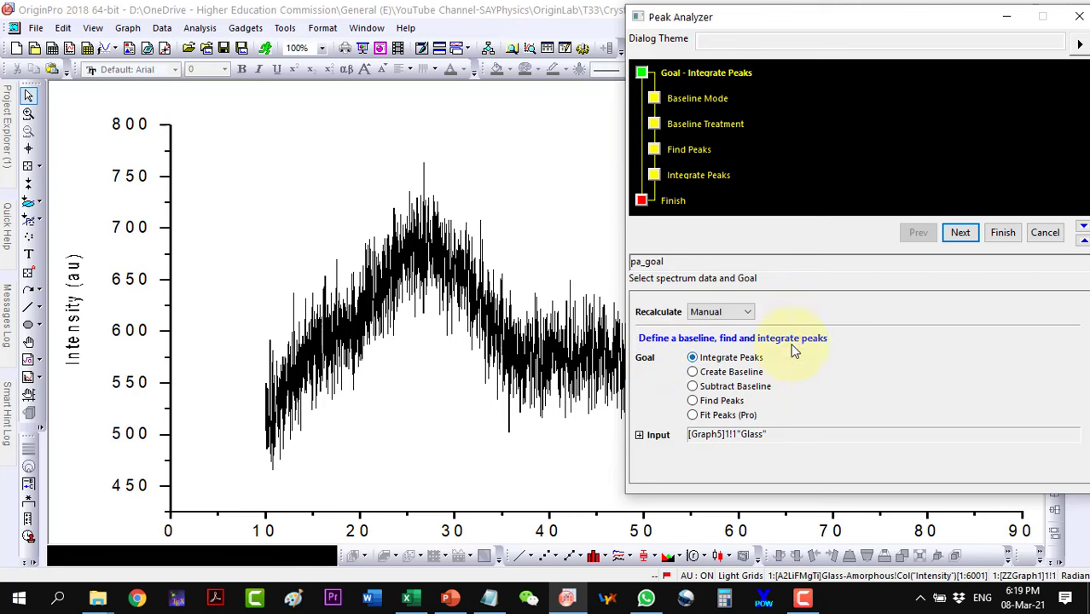
pyautogui.click(961, 233)
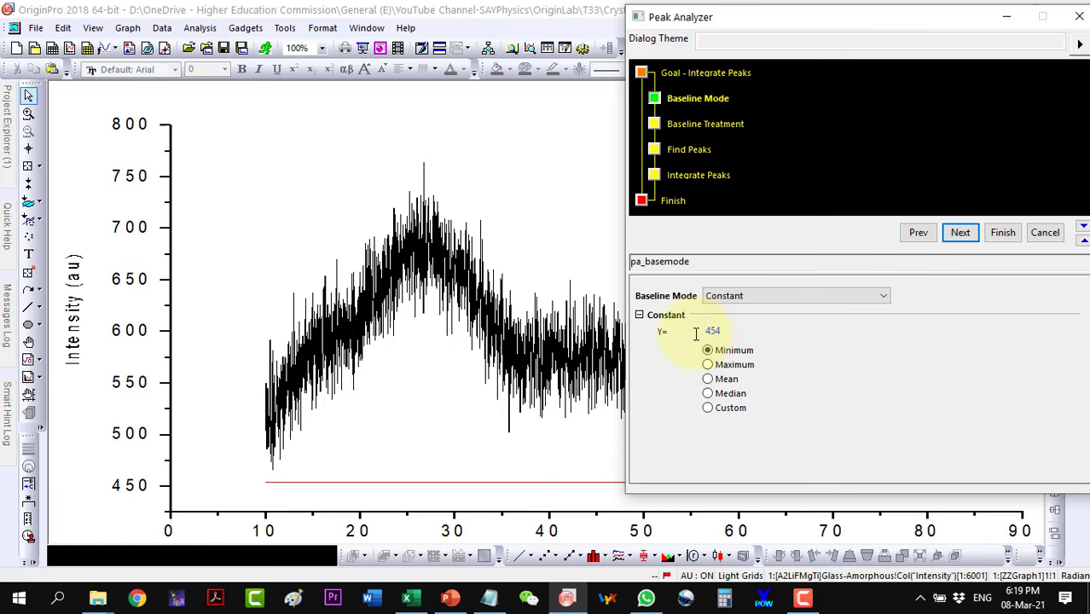
pyautogui.moveTo(742, 25); pyautogui.dragTo(211, 8)
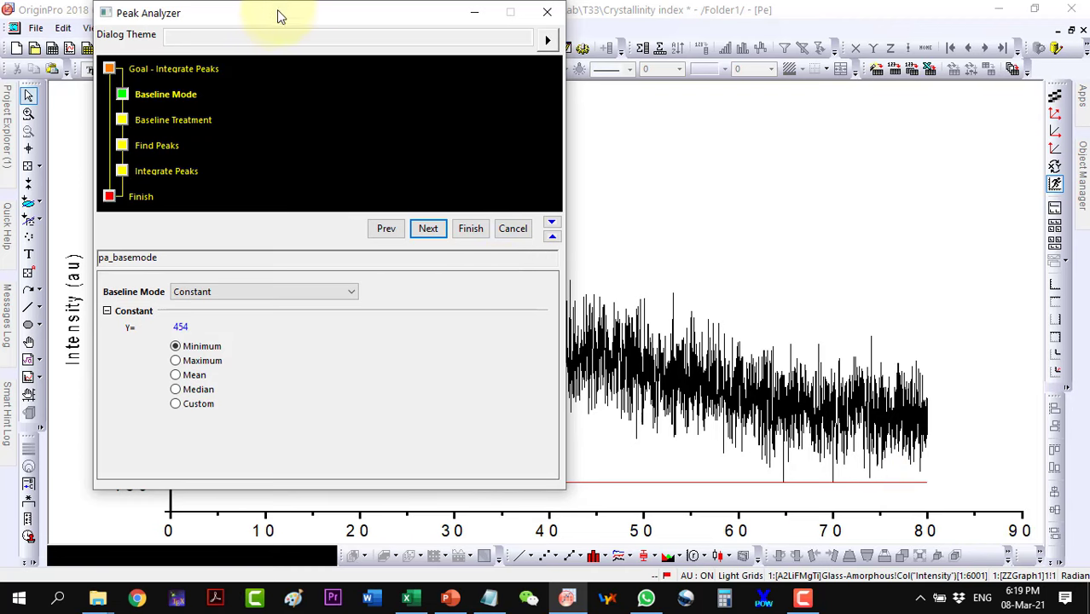
pyautogui.moveTo(278, 15); pyautogui.dragTo(718, 26)
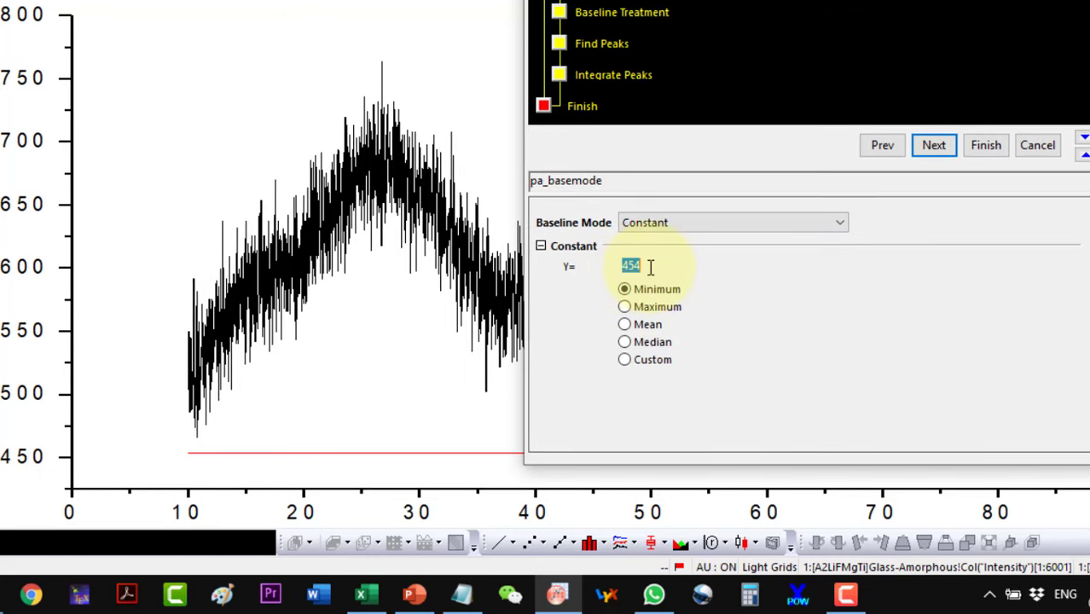
# Copy the constant baseline Y value 454 into Notepad on the line below the earlier baseline value.
pyautogui.rightClick(633, 266)
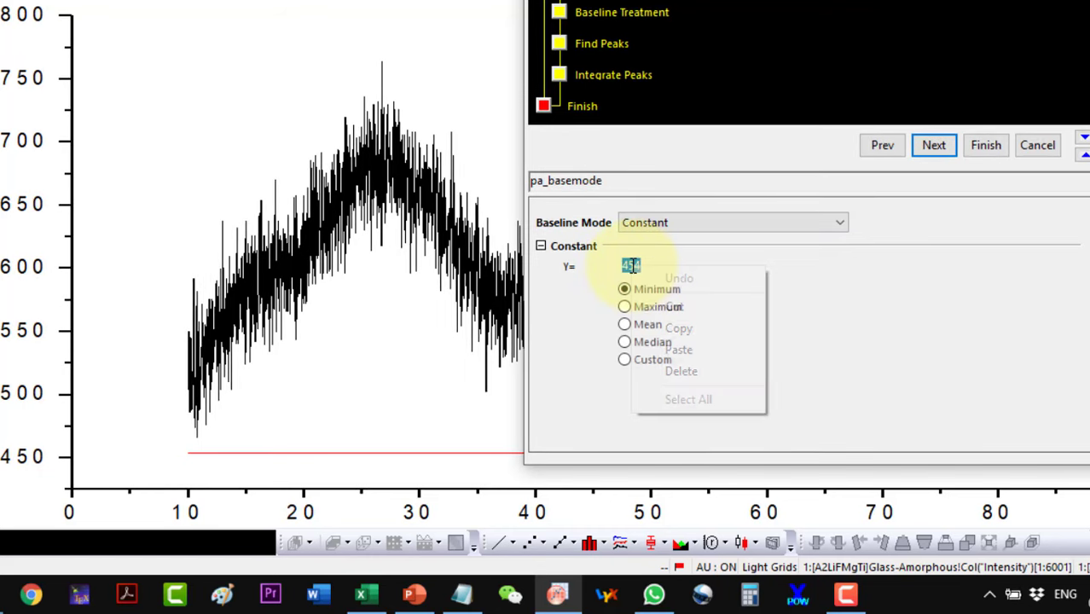
pyautogui.click(673, 327)
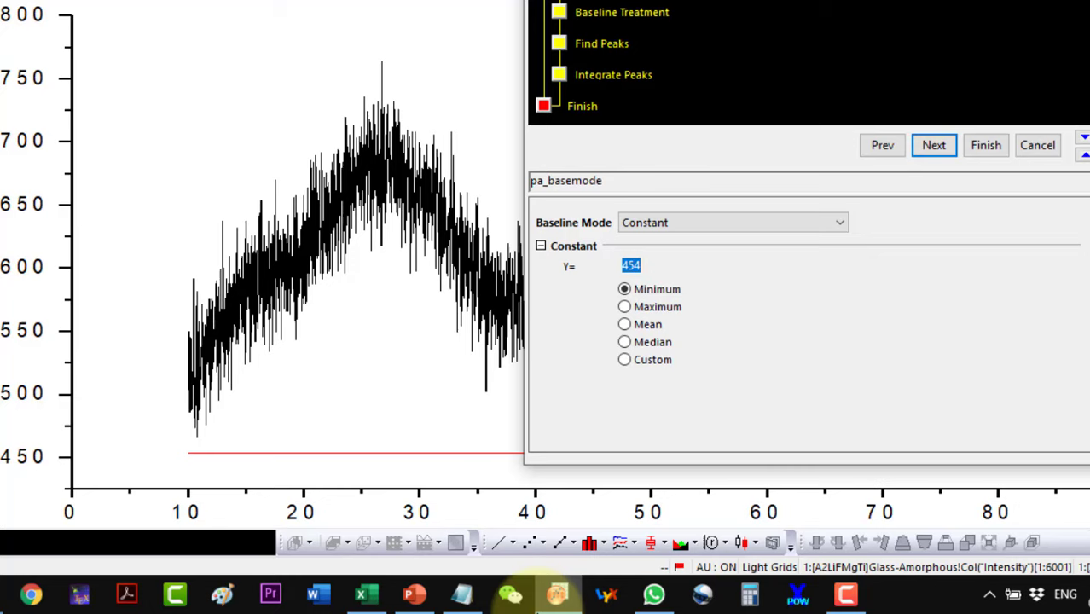
pyautogui.click(462, 595)
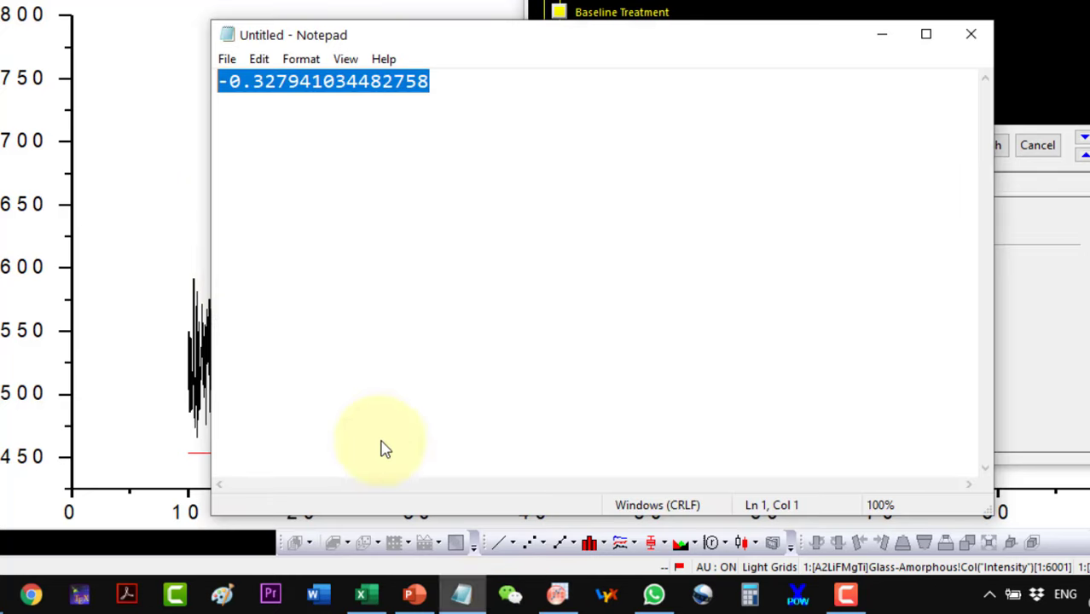
pyautogui.click(464, 79)
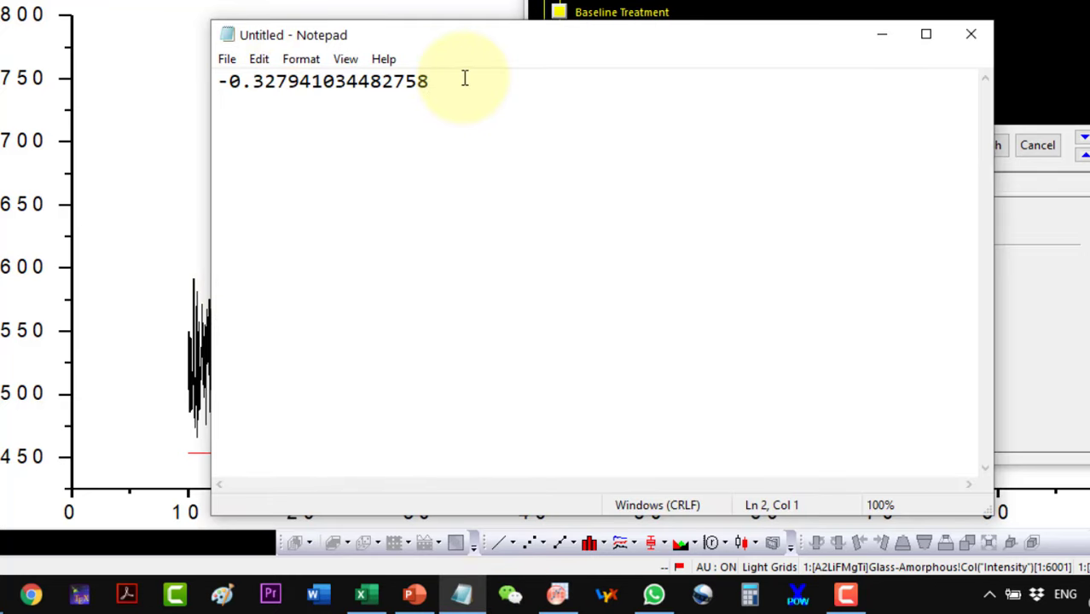
pyautogui.rightClick(237, 104)
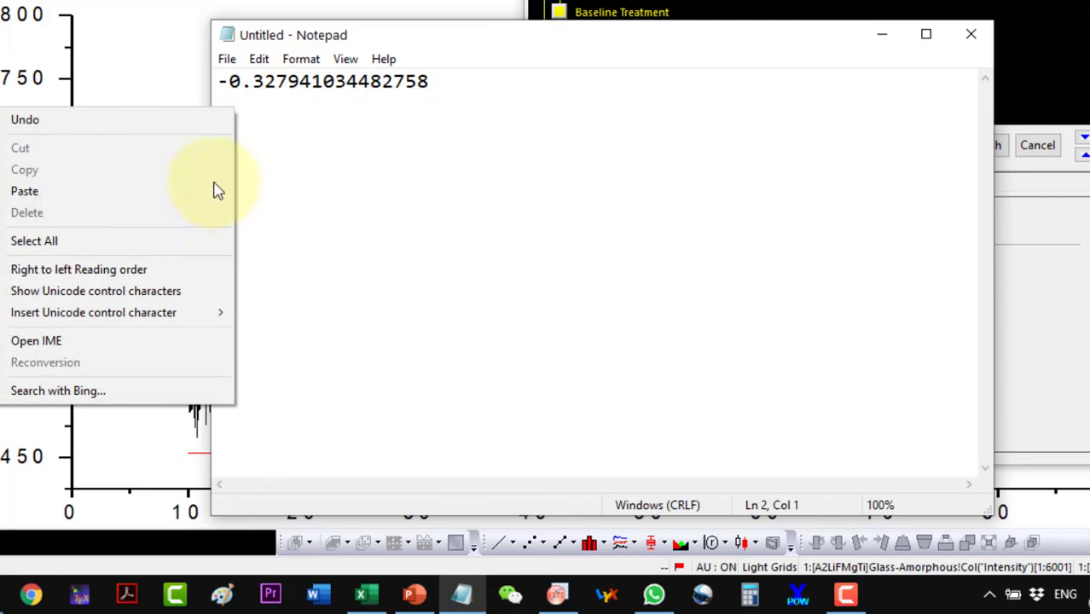
pyautogui.click(144, 202)
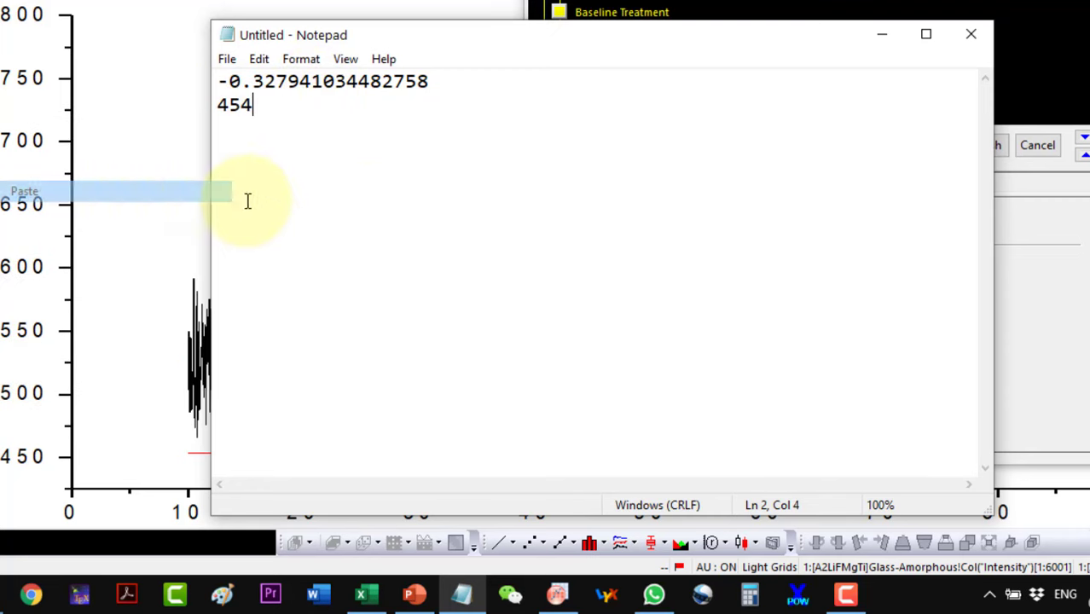
pyautogui.click(462, 595)
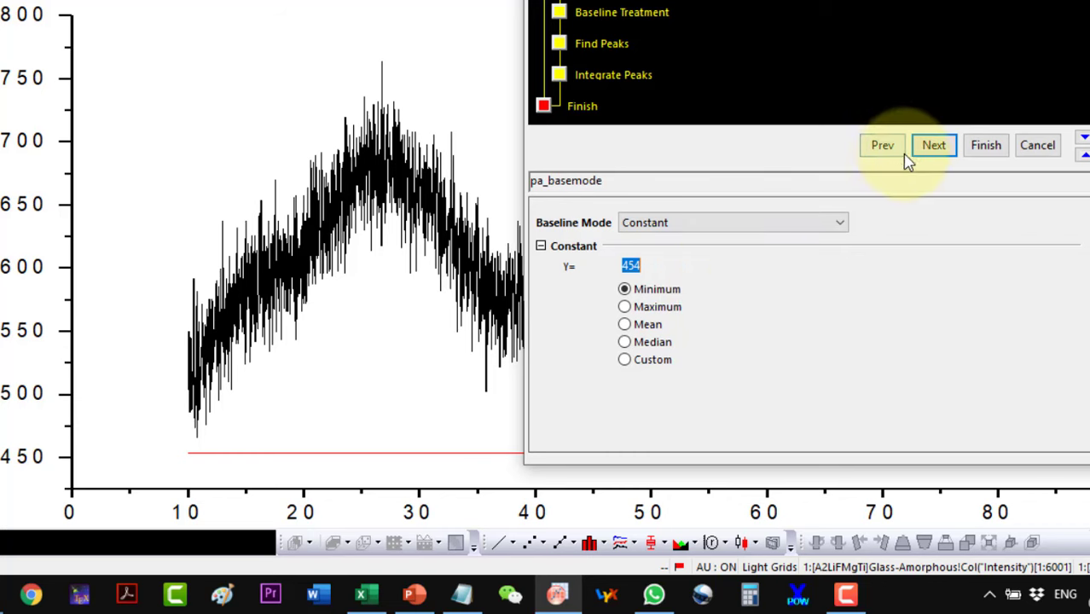
# Advance to Find Peaks without subtracting the baseline, run the automatic search, disable Enable Auto Find and clear all found peaks.
pyautogui.click(935, 147)
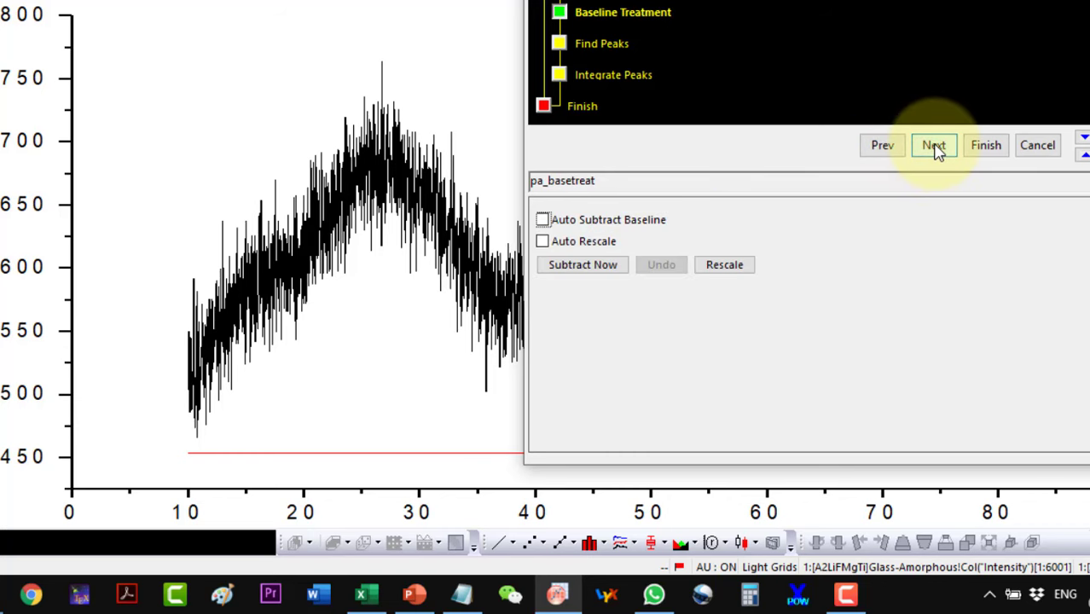
pyautogui.click(935, 147)
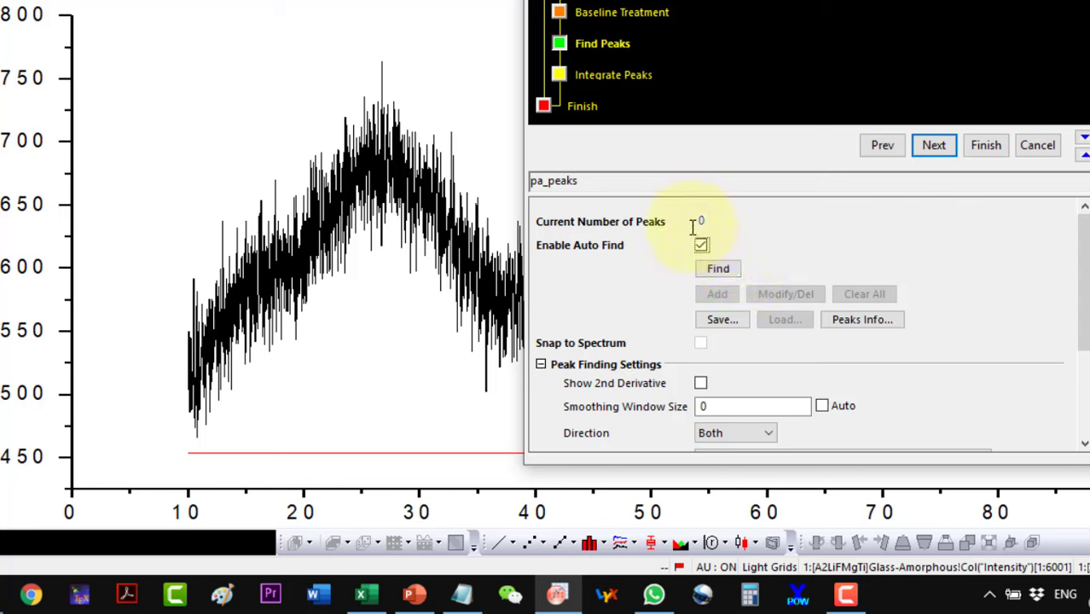
pyautogui.click(713, 273)
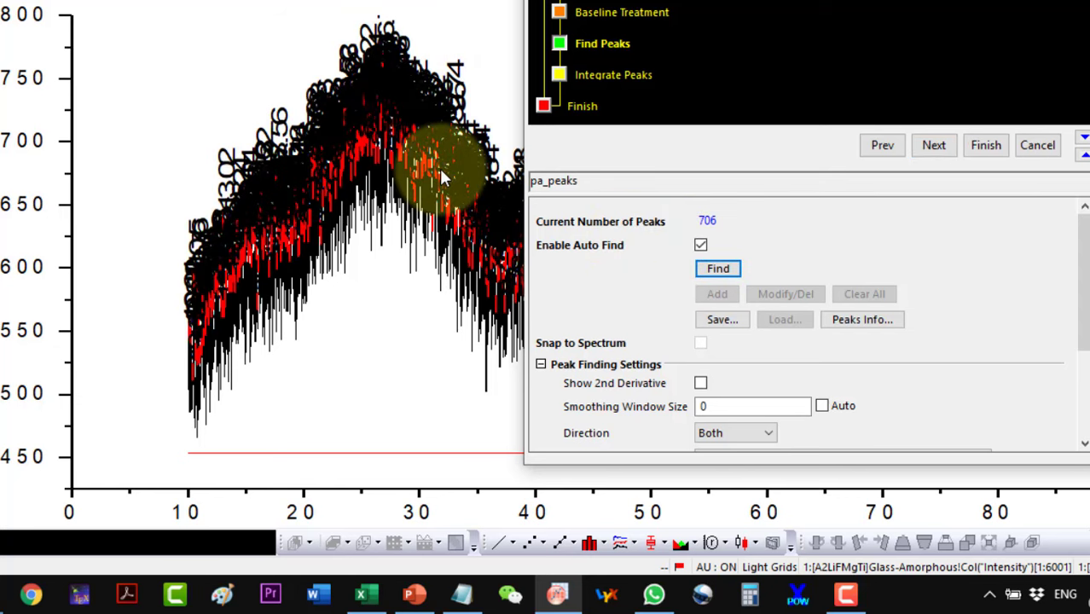
pyautogui.click(700, 245)
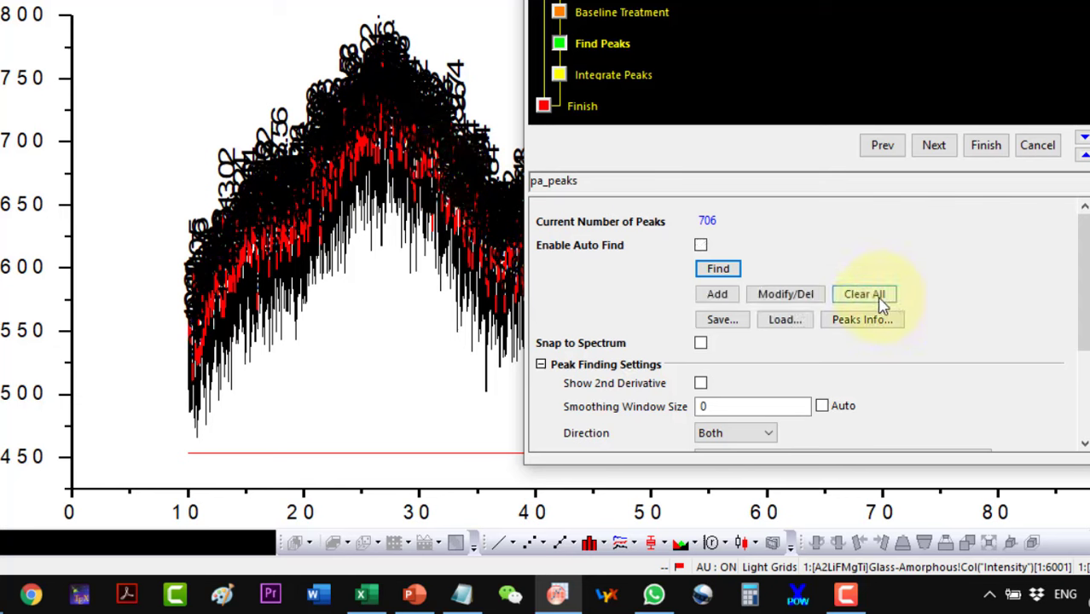
pyautogui.click(881, 299)
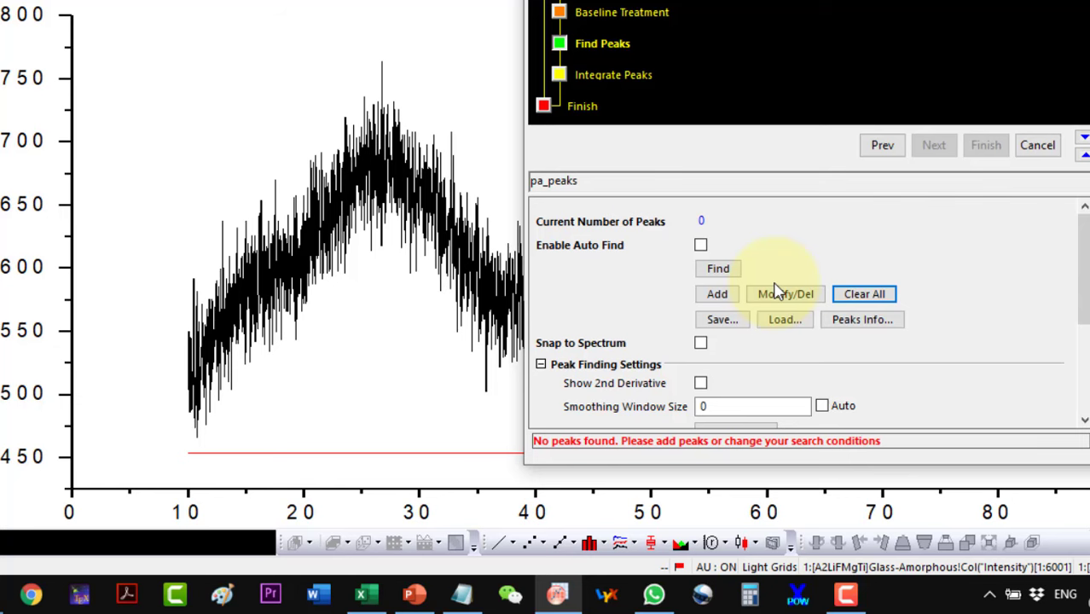
# Manually add a single peak at the centre of the broad amorphous hump, at about 27.1 on the 2θ axis.
pyautogui.click(716, 293)
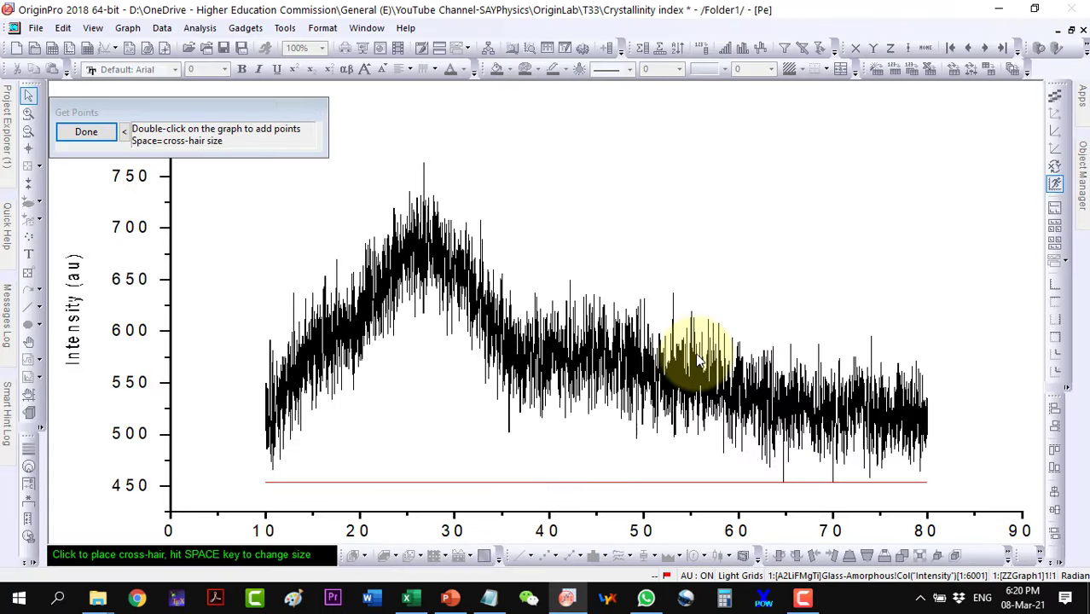
pyautogui.doubleClick(427, 232)
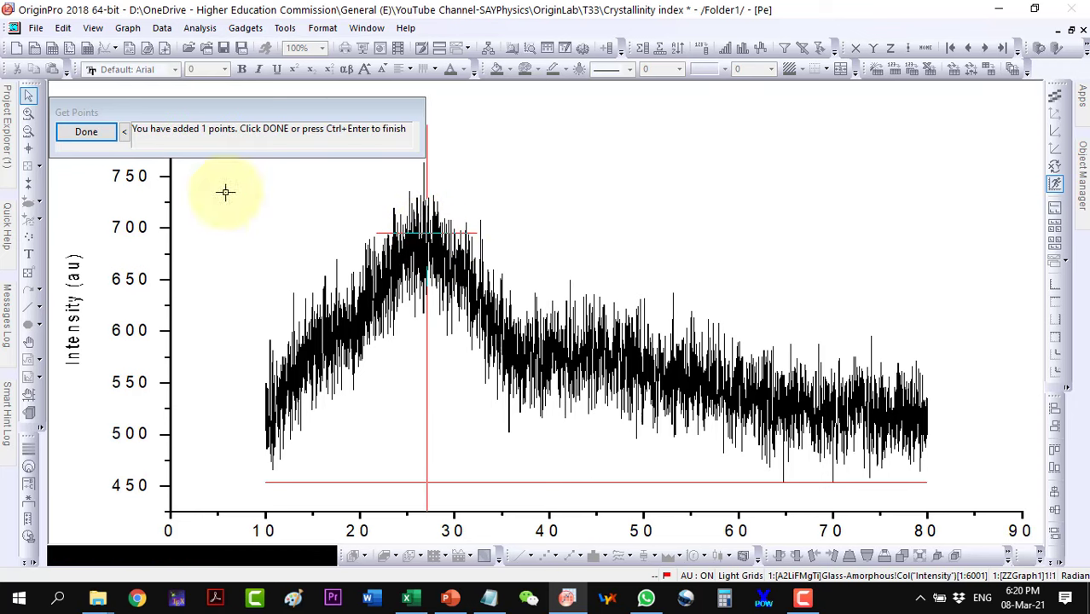
pyautogui.click(86, 131)
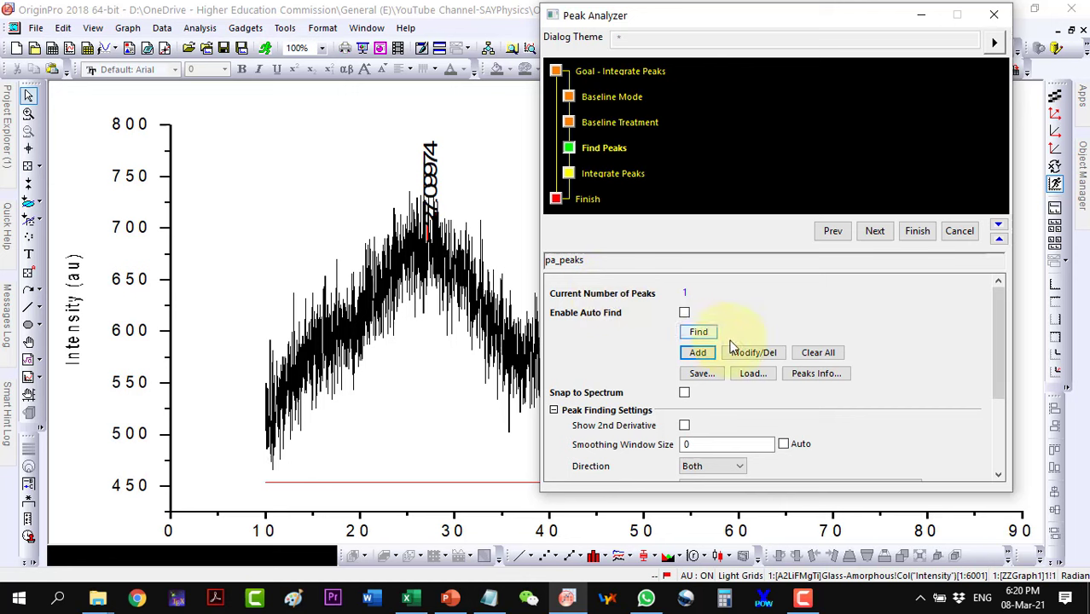
# Advance to Integrate Peaks and set the Integration Window Width to Adjust on Preview Graph.
pyautogui.click(879, 232)
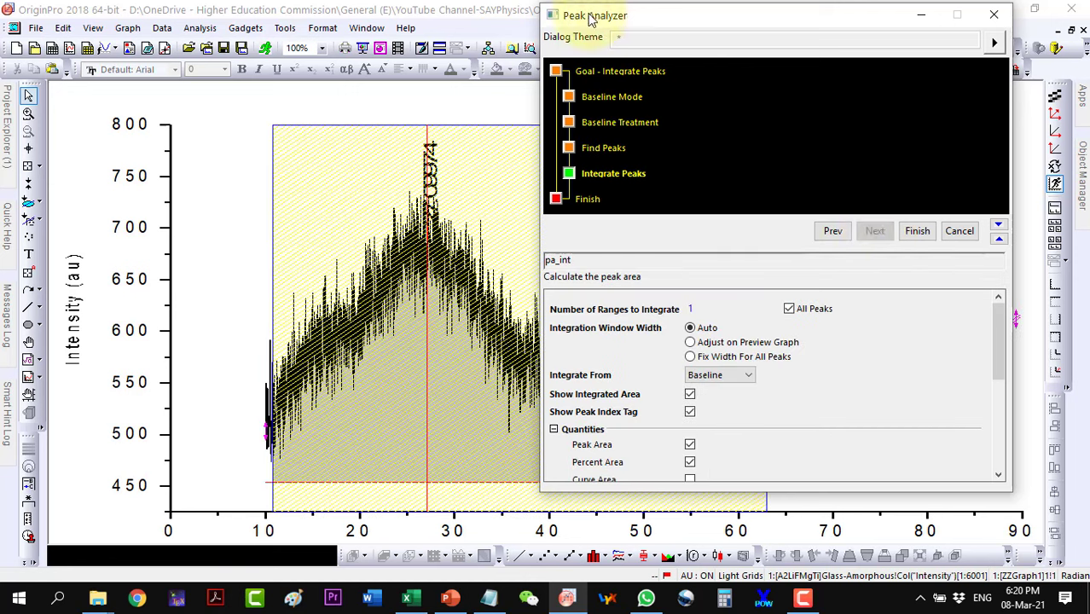
pyautogui.moveTo(587, 18); pyautogui.dragTo(910, 24)
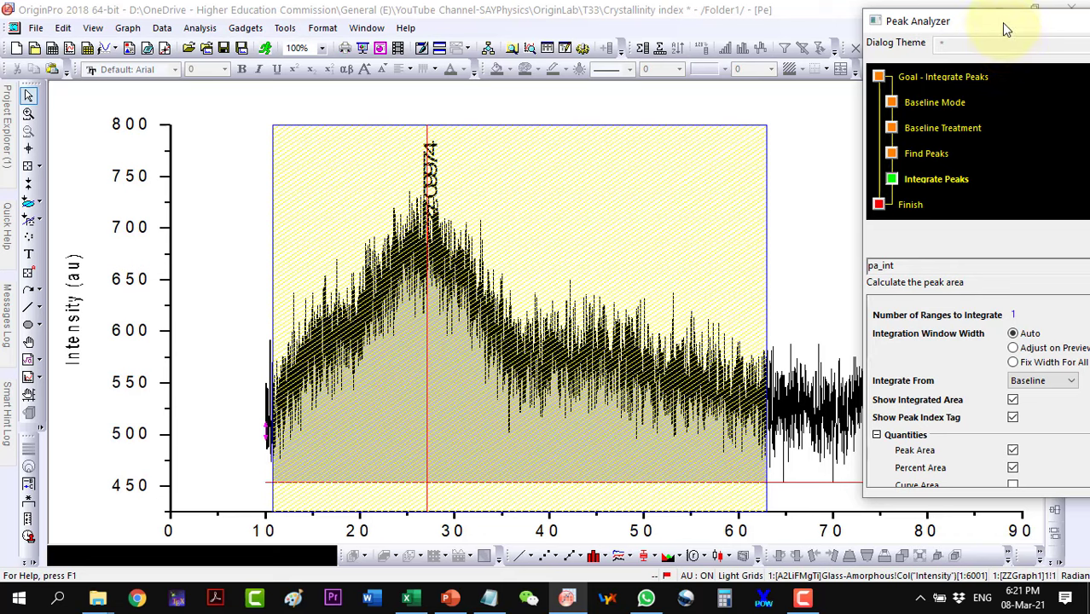
pyautogui.moveTo(1006, 30); pyautogui.dragTo(735, 14)
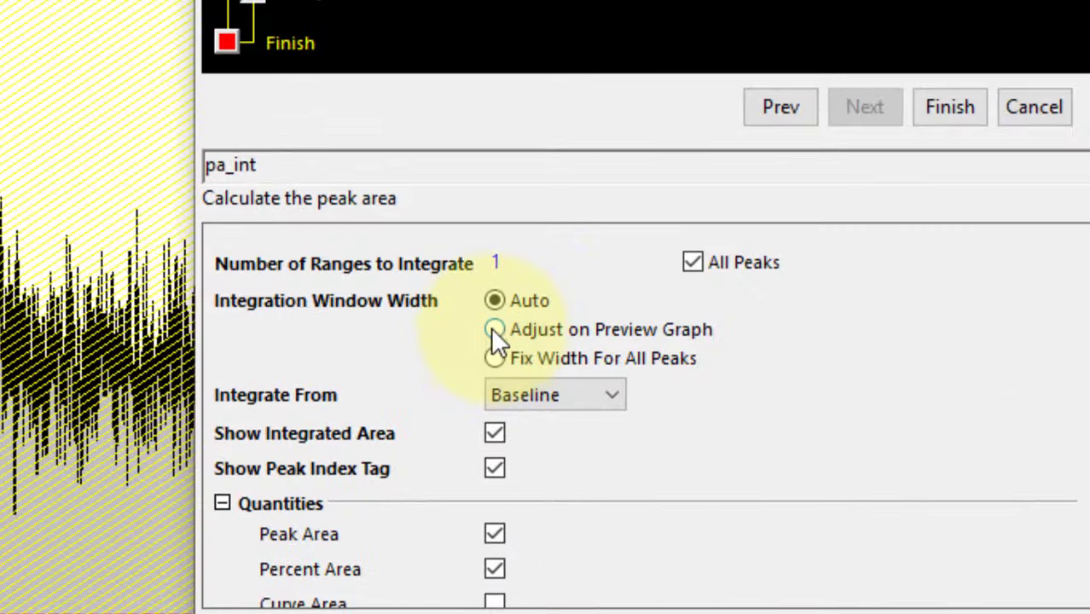
pyautogui.click(494, 330)
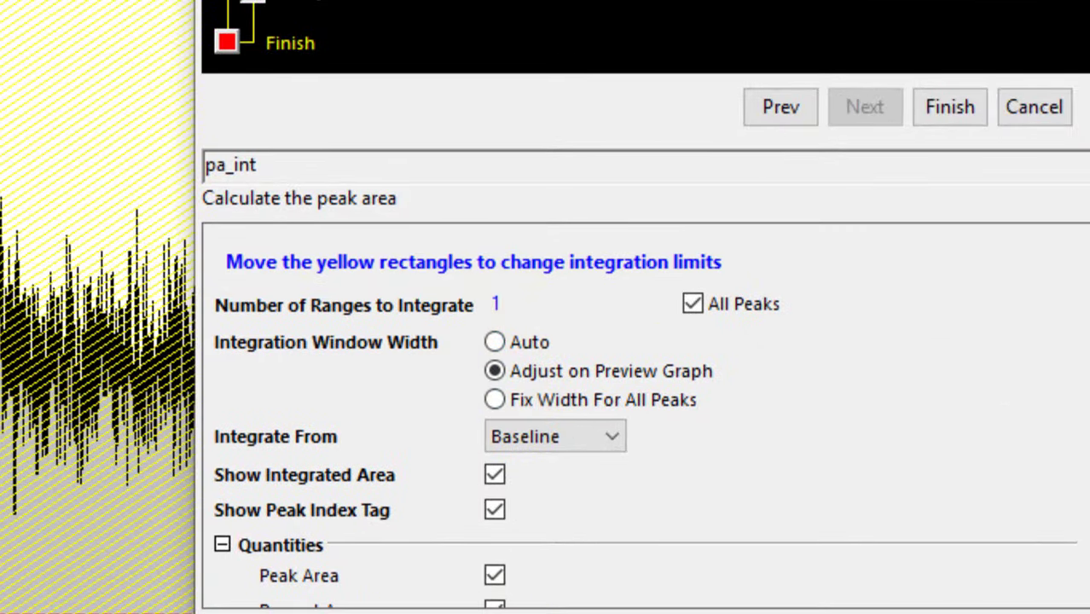
pyautogui.moveTo(659, 19); pyautogui.dragTo(919, 23)
# Narrow the integration rectangle on the preview graph to the amorphous hump, from about 20 to 35.
pyautogui.click(556, 235)
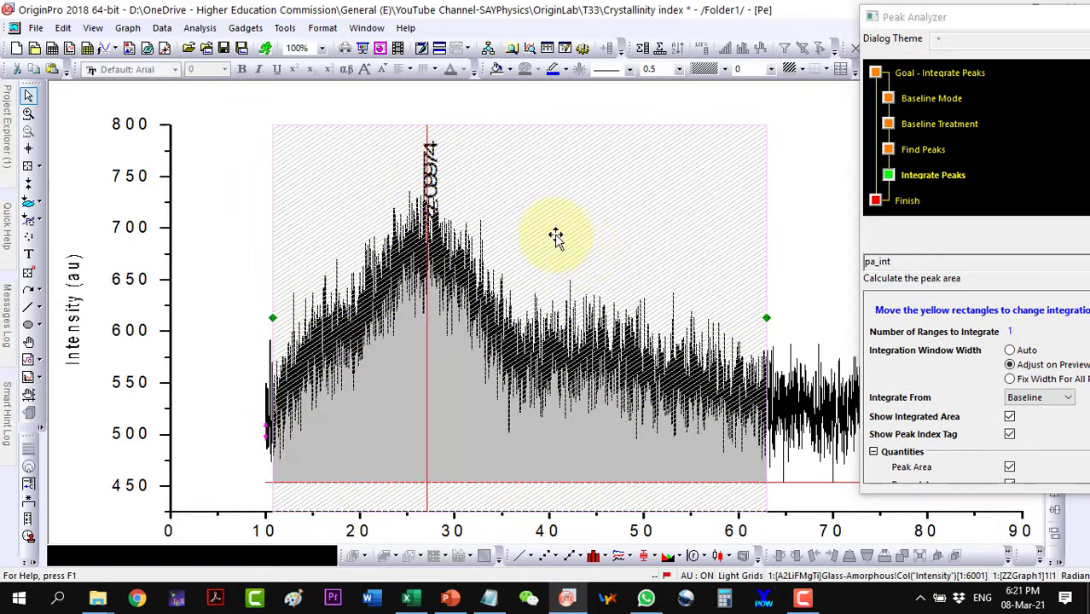
pyautogui.moveTo(770, 317); pyautogui.dragTo(504, 311)
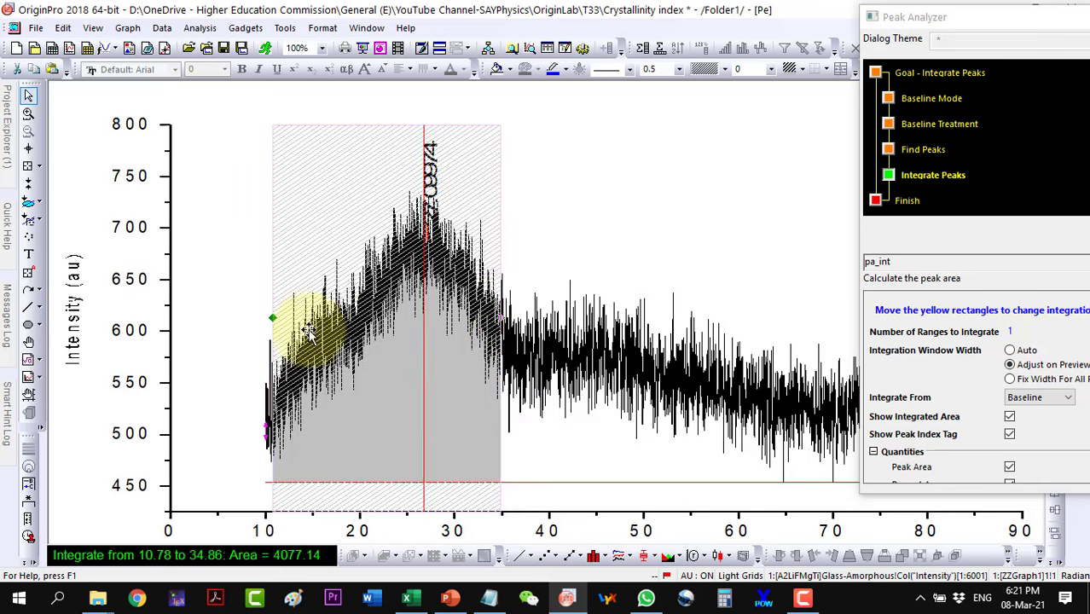
pyautogui.moveTo(276, 317); pyautogui.dragTo(360, 316)
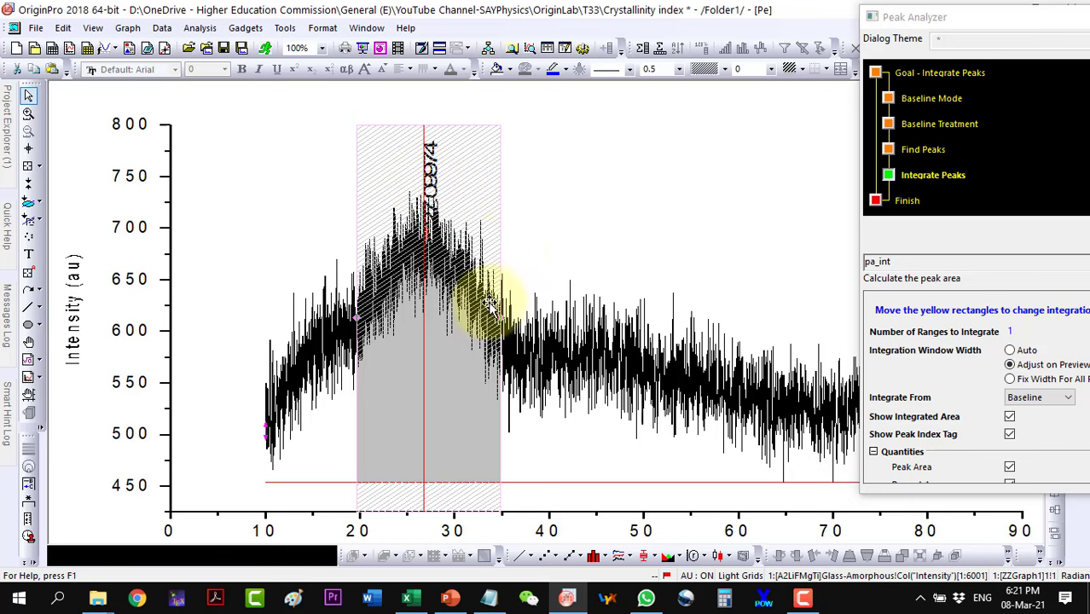
pyautogui.moveTo(923, 17); pyautogui.dragTo(536, 22)
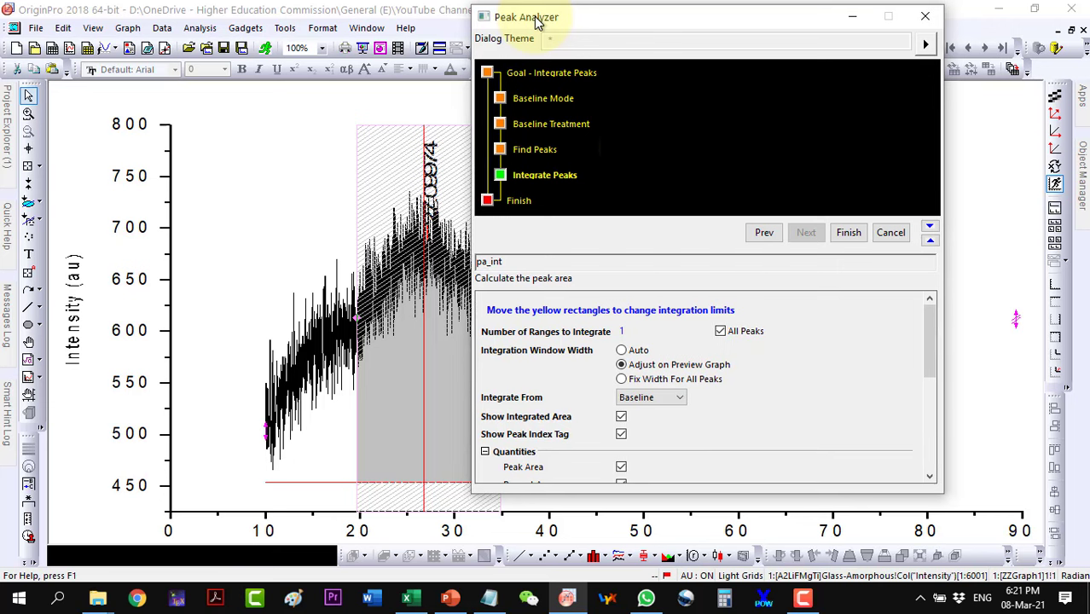
# Finish the peak integration, restore the resulting graph to a smaller window and move it off the results worksheet.
pyautogui.click(847, 237)
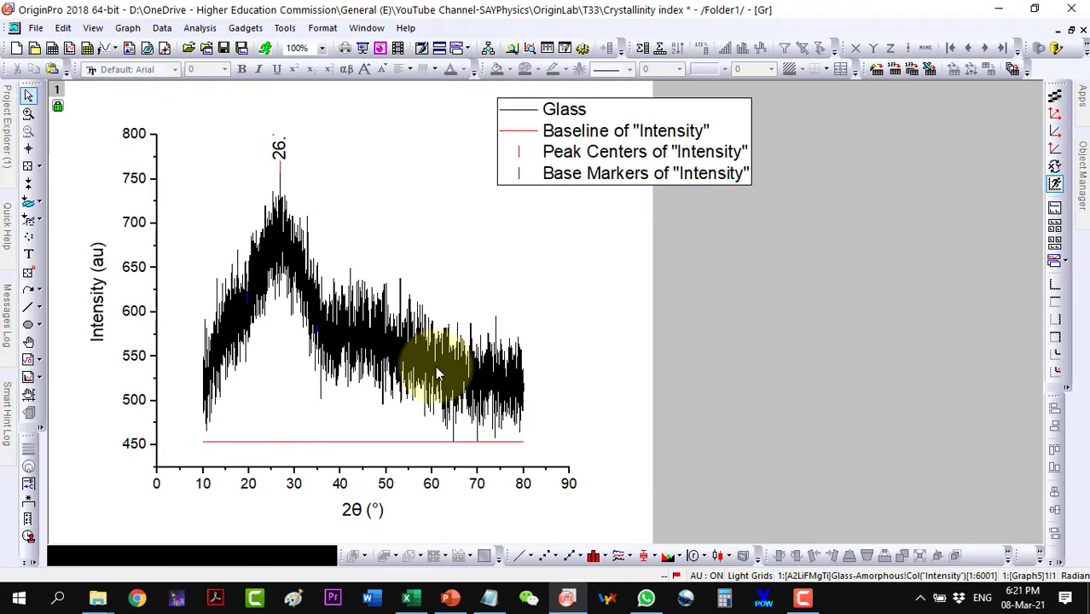
pyautogui.click(1071, 30)
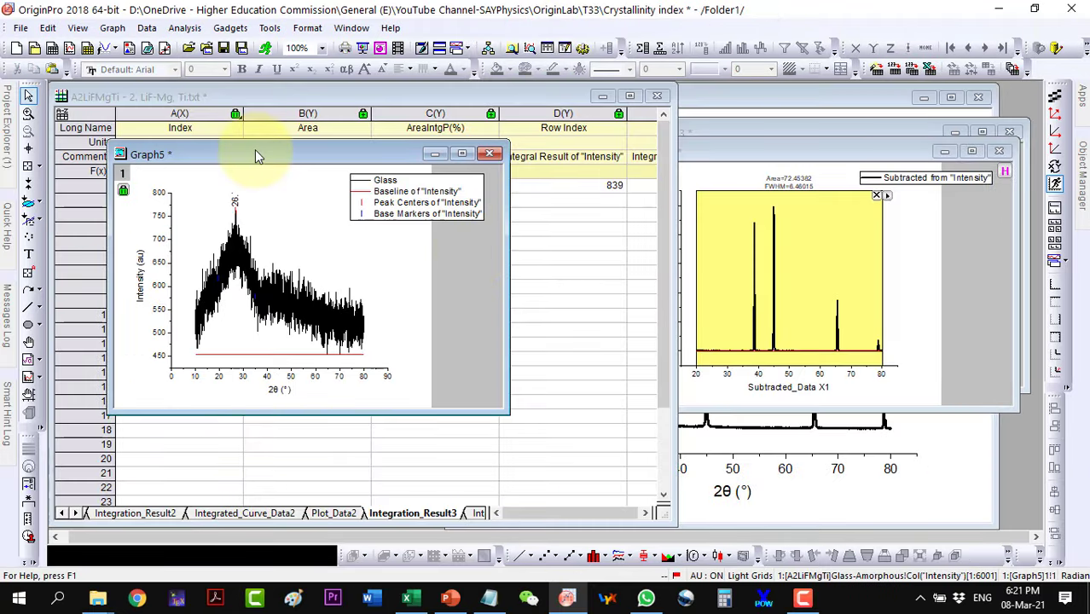
pyautogui.moveTo(255, 149); pyautogui.dragTo(685, 168)
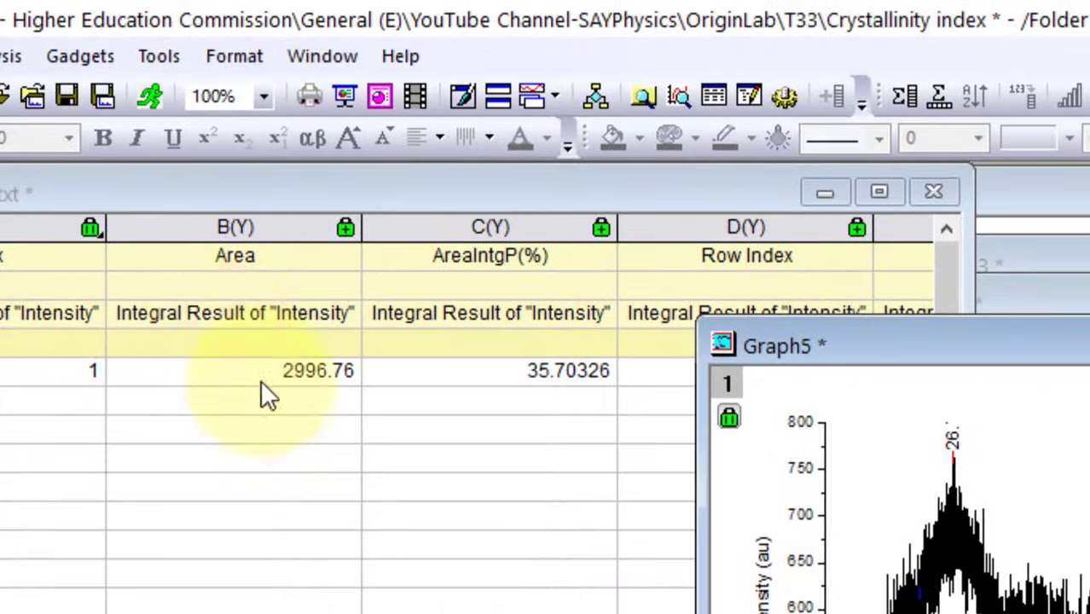
# Copy the integrated Area value from the Integration_Result3 worksheet.
pyautogui.click(310, 378)
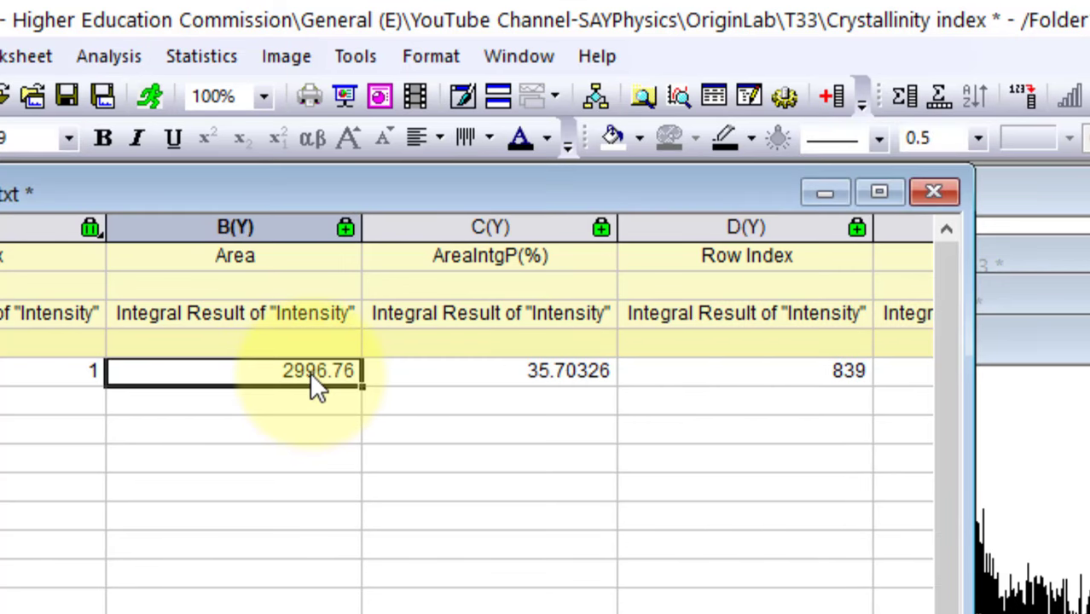
pyautogui.rightClick(310, 379)
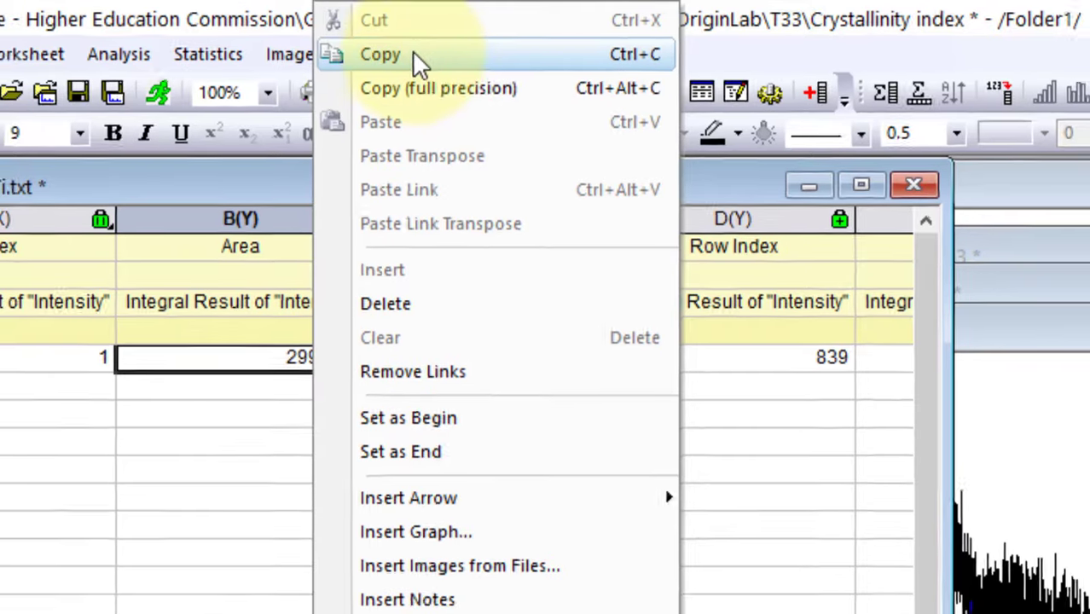
pyautogui.click(414, 56)
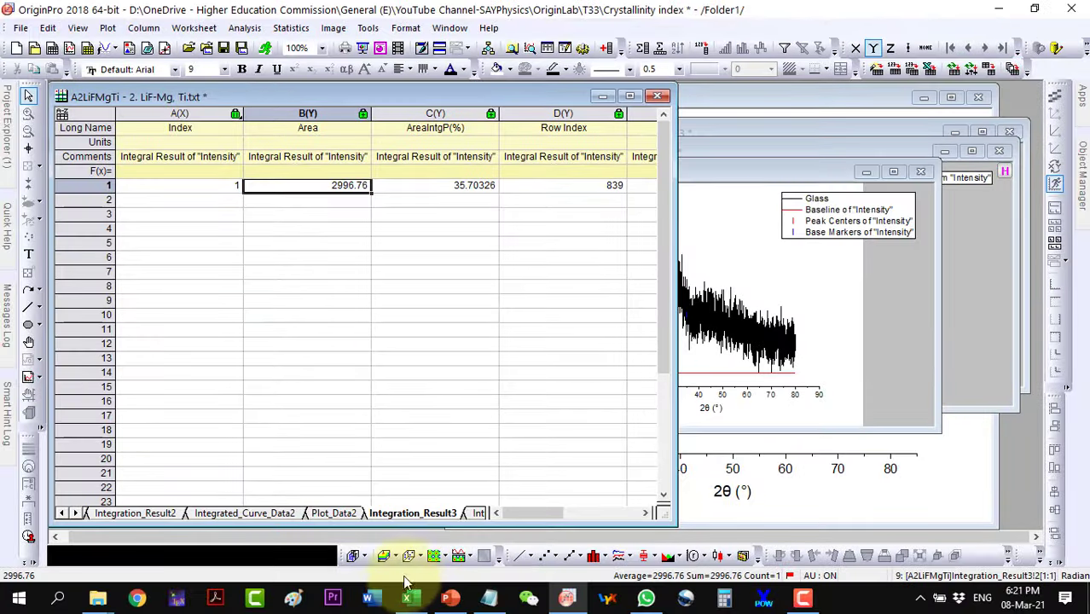
# Switch to Excel, replace the crystalline peak areas in A2:A5 with the copied 2996.76 in A2, and clear B2.
pyautogui.click(407, 595)
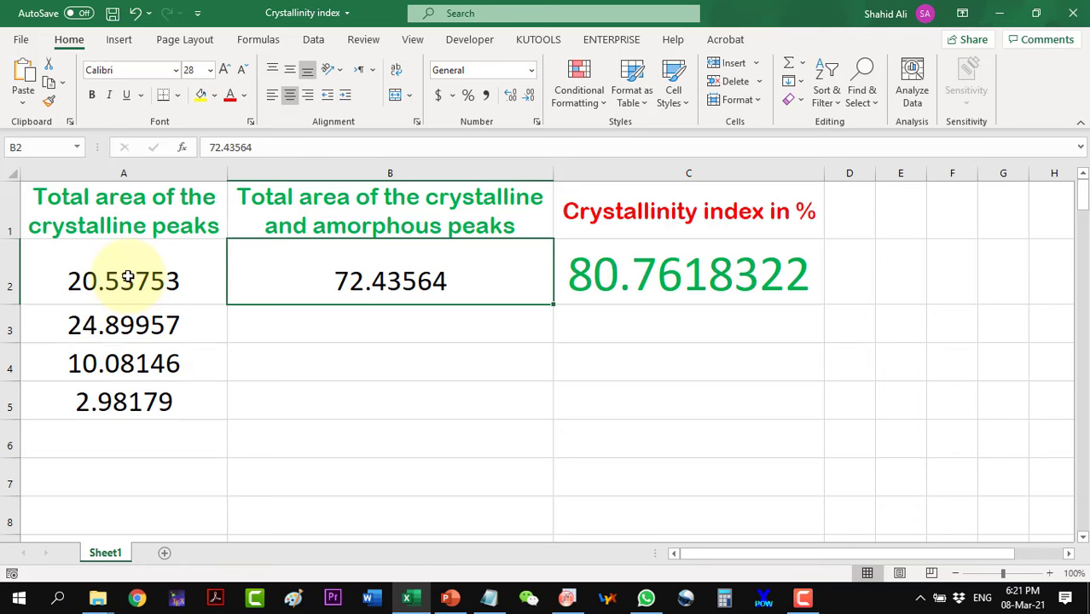
pyautogui.moveTo(127, 278); pyautogui.dragTo(121, 401)
pyautogui.press('Delete')
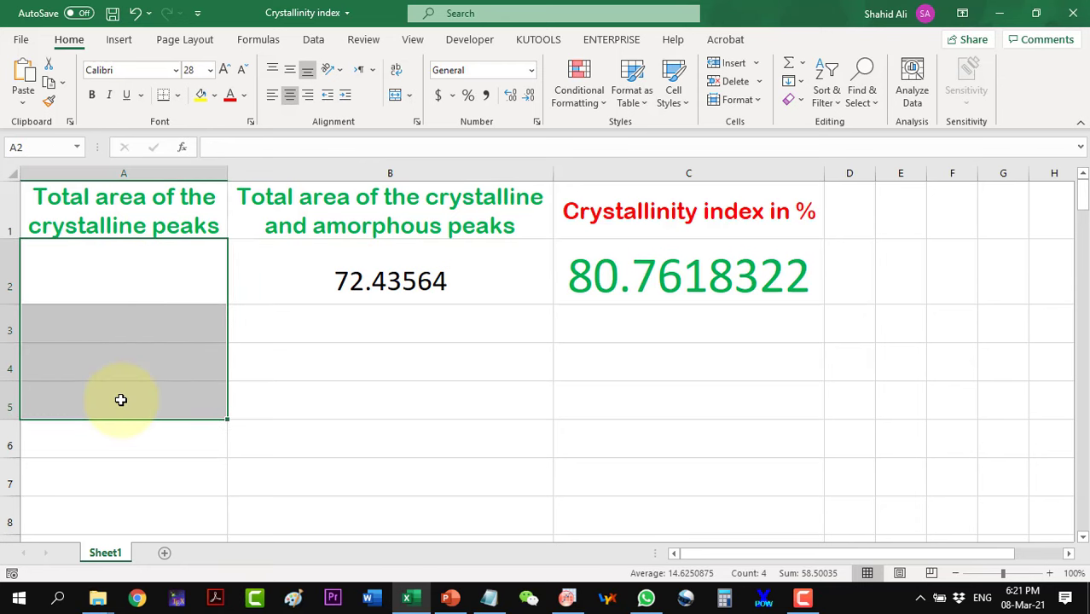
pyautogui.click(104, 274)
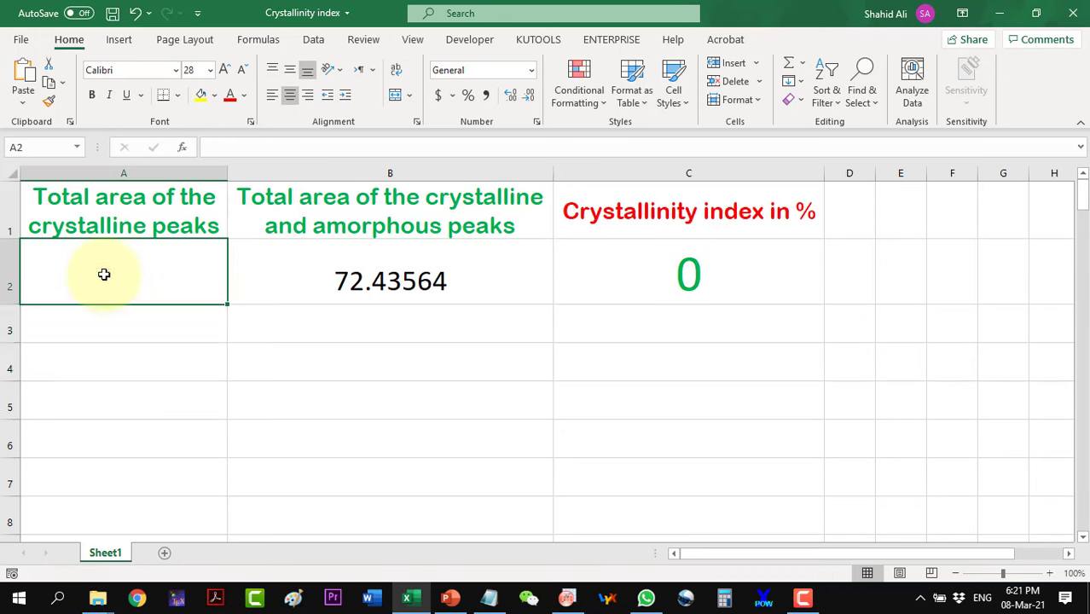
pyautogui.rightClick(104, 272)
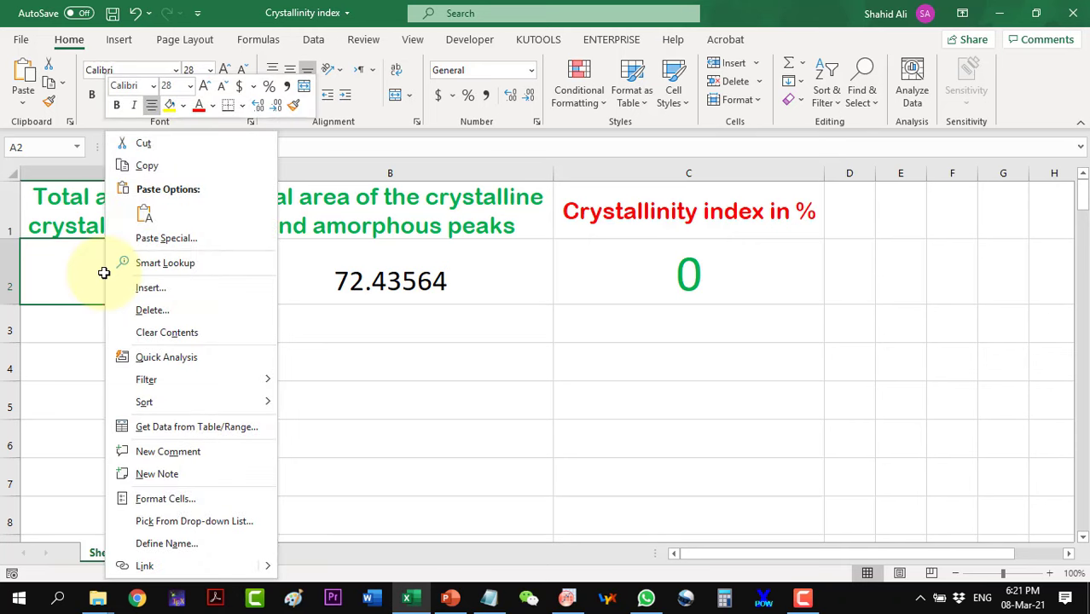
pyautogui.click(128, 220)
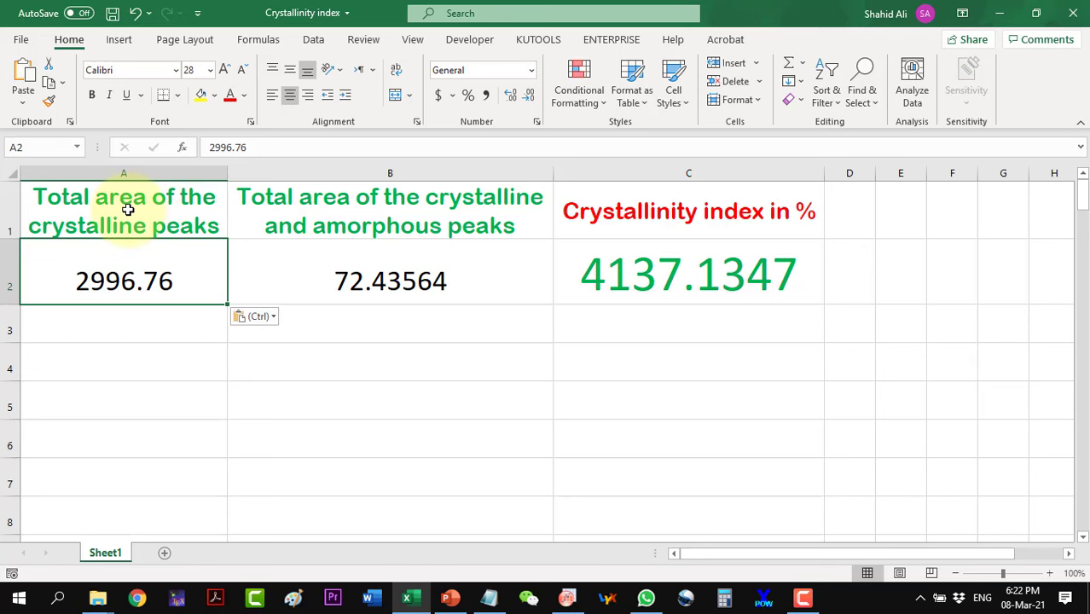
pyautogui.click(359, 284)
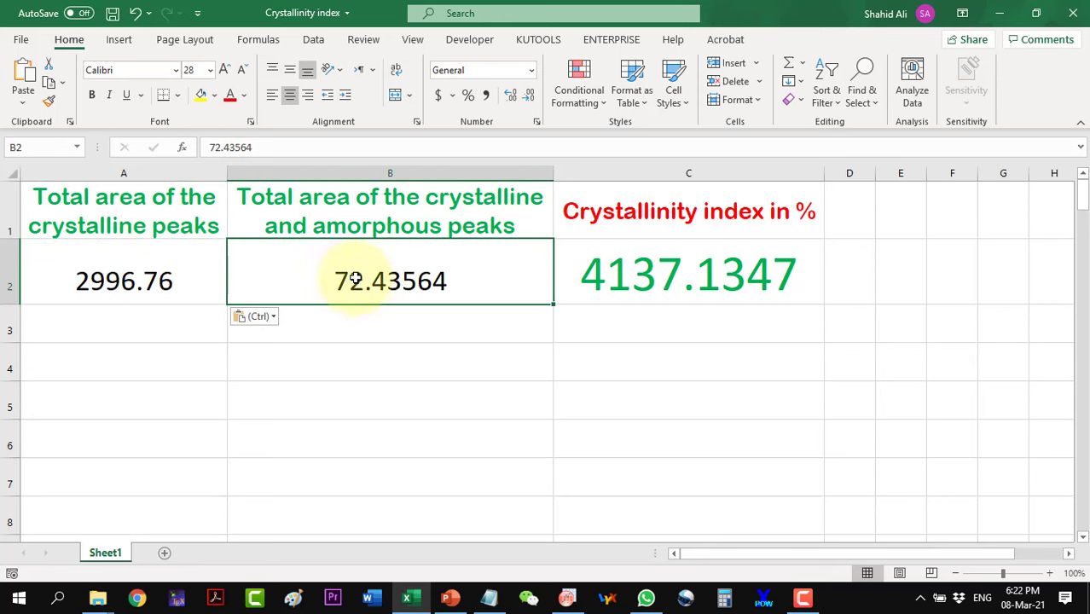
pyautogui.press('Delete')
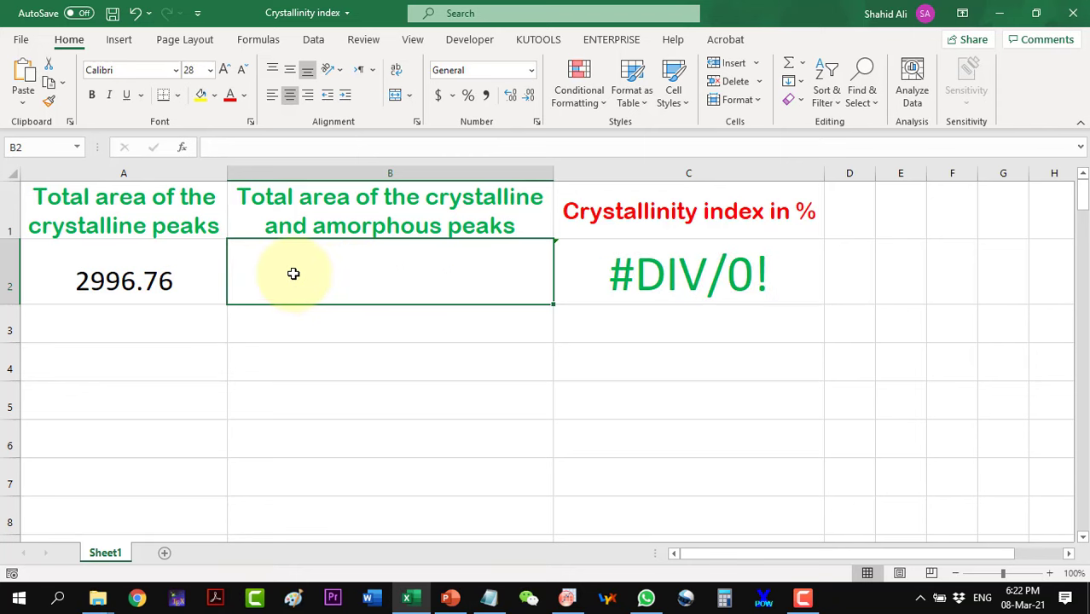
# Switch back to Origin, plot the Glass-Amorphous worksheet as a line graph and maximize the graph window.
pyautogui.click(406, 597)
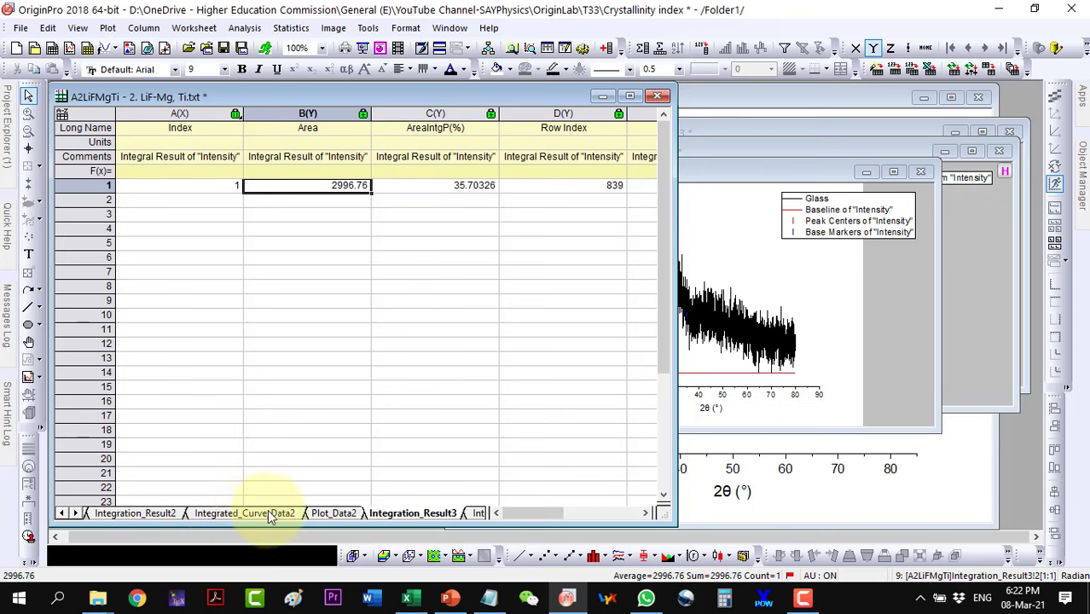
pyautogui.doubleClick(61, 514)
pyautogui.doubleClick(62, 514)
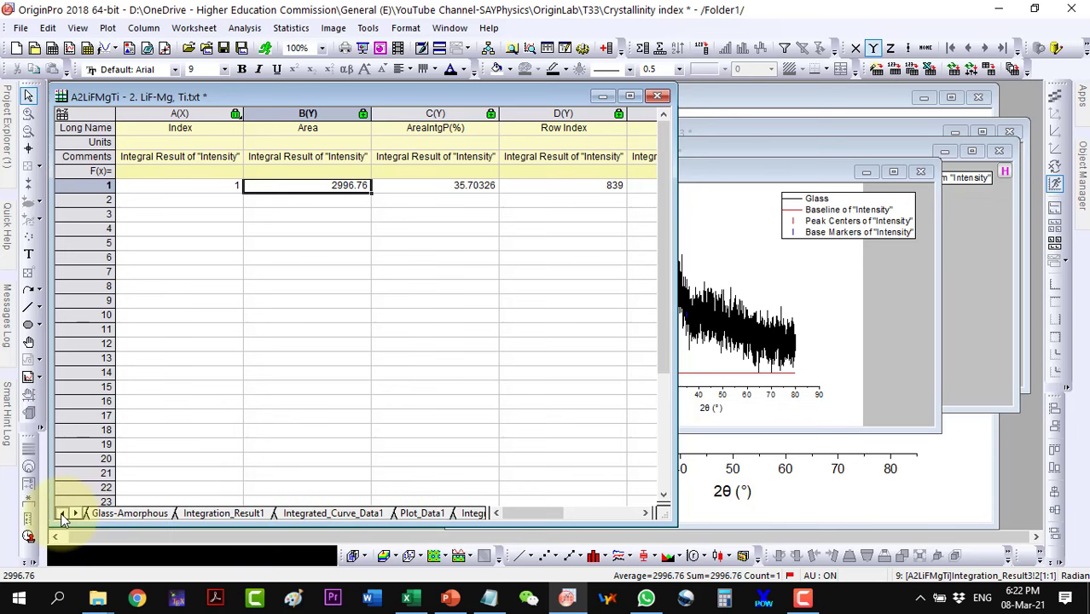
pyautogui.click(62, 514)
pyautogui.click(213, 513)
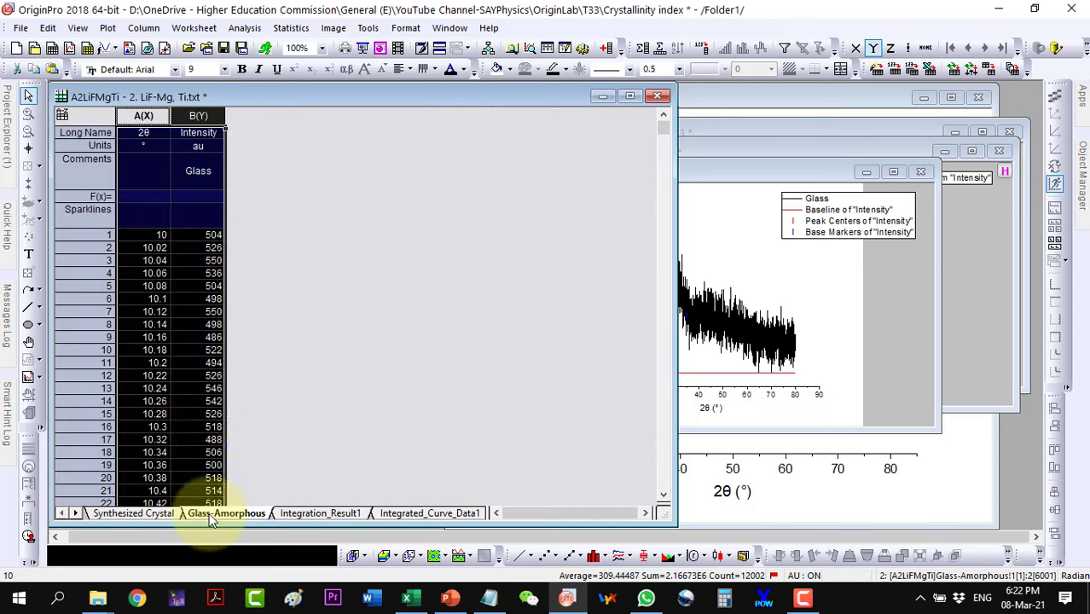
pyautogui.click(517, 556)
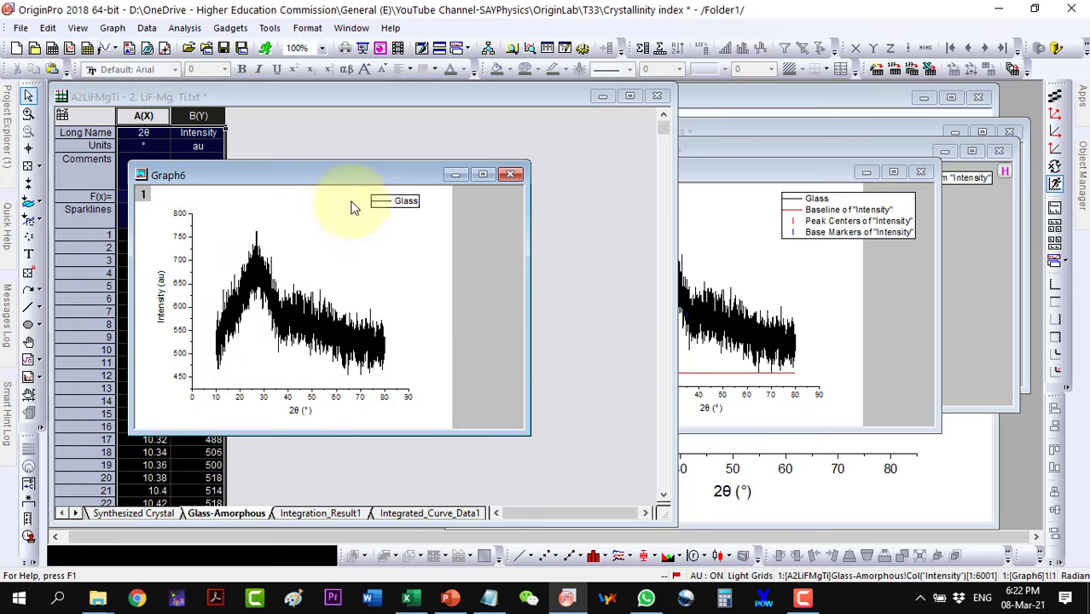
pyautogui.click(482, 174)
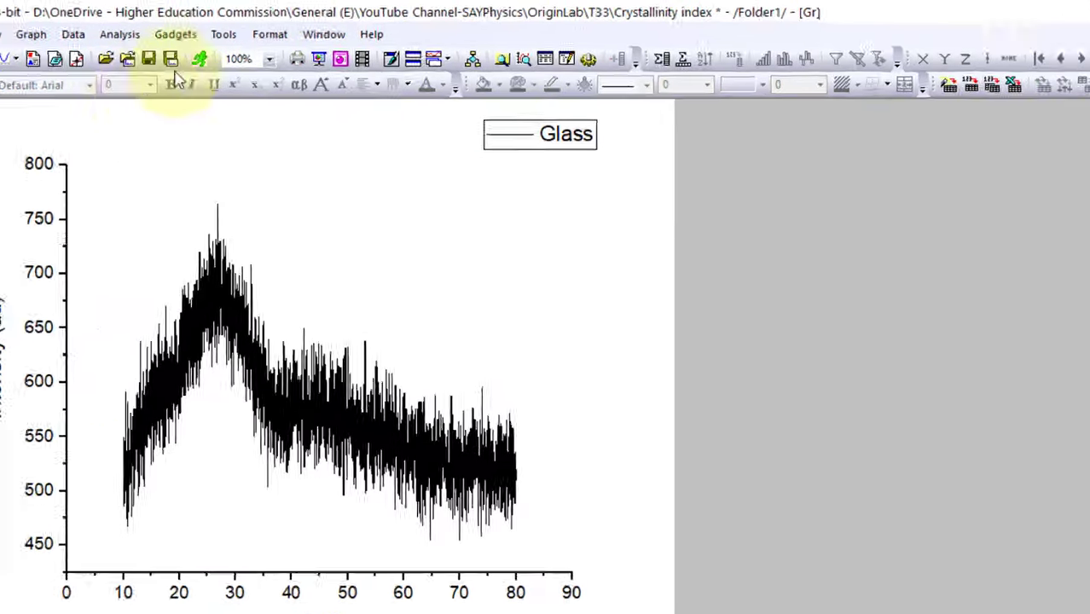
# Open the Integrate gadget for the glass curve and set its baseline to Constant Y with a custom value of 454.
pyautogui.click(174, 35)
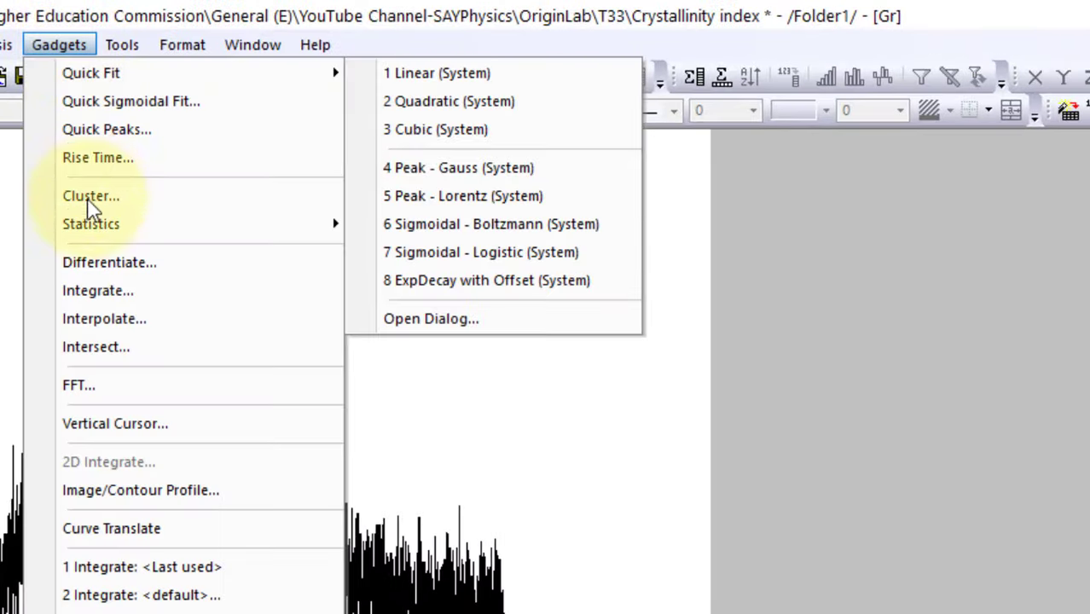
pyautogui.click(92, 290)
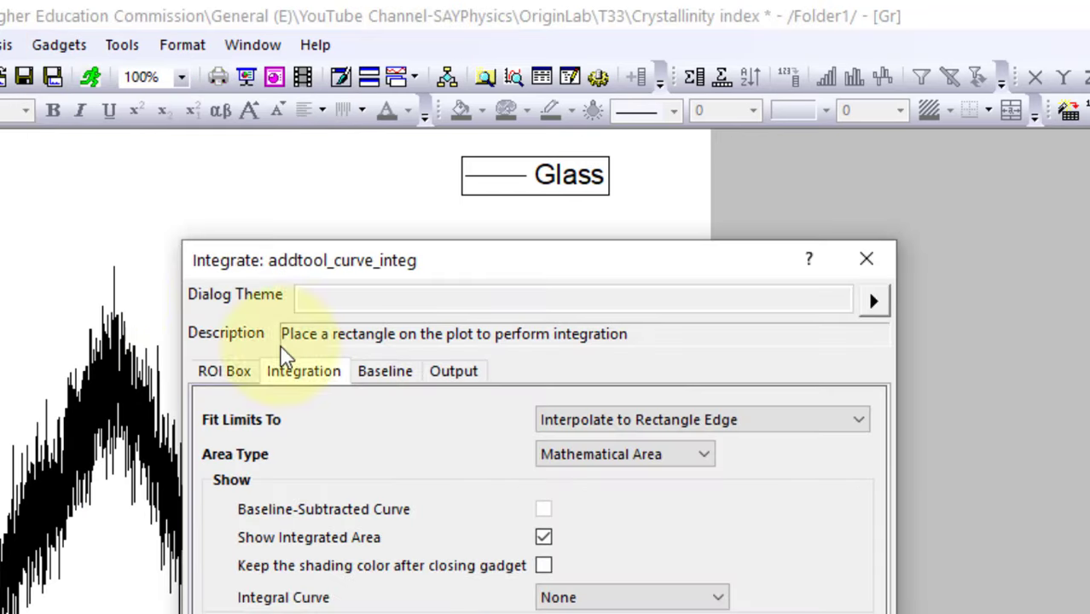
pyautogui.moveTo(396, 264); pyautogui.dragTo(660, 189)
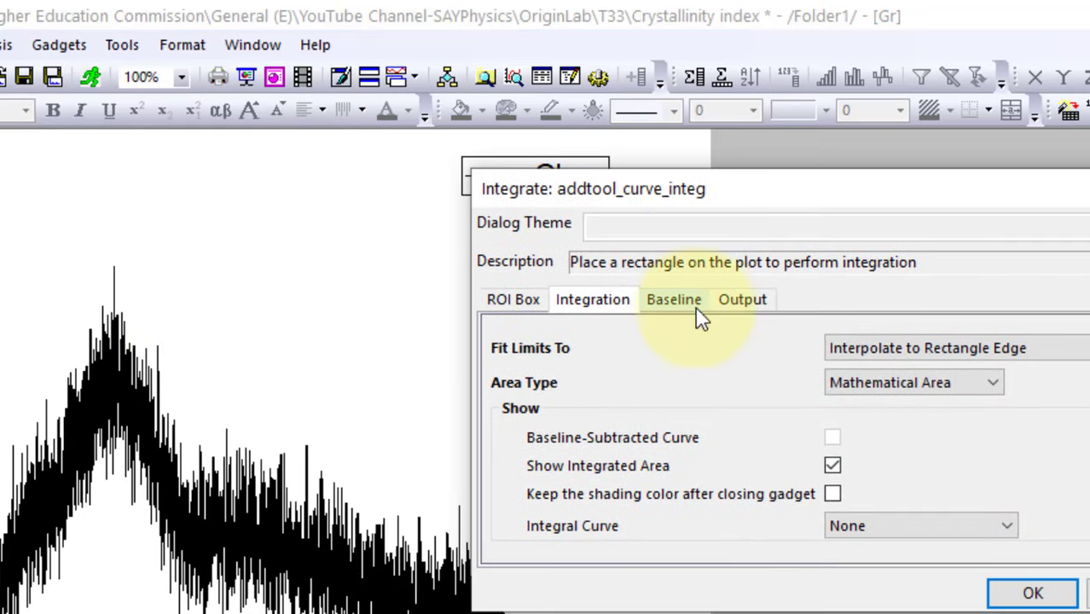
pyautogui.click(675, 299)
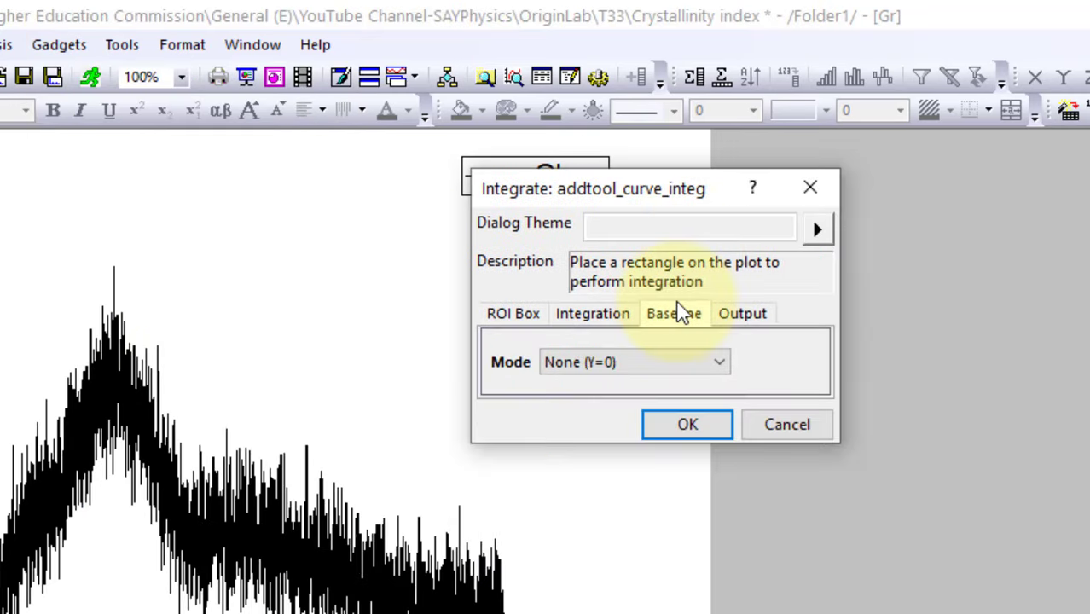
pyautogui.click(670, 379)
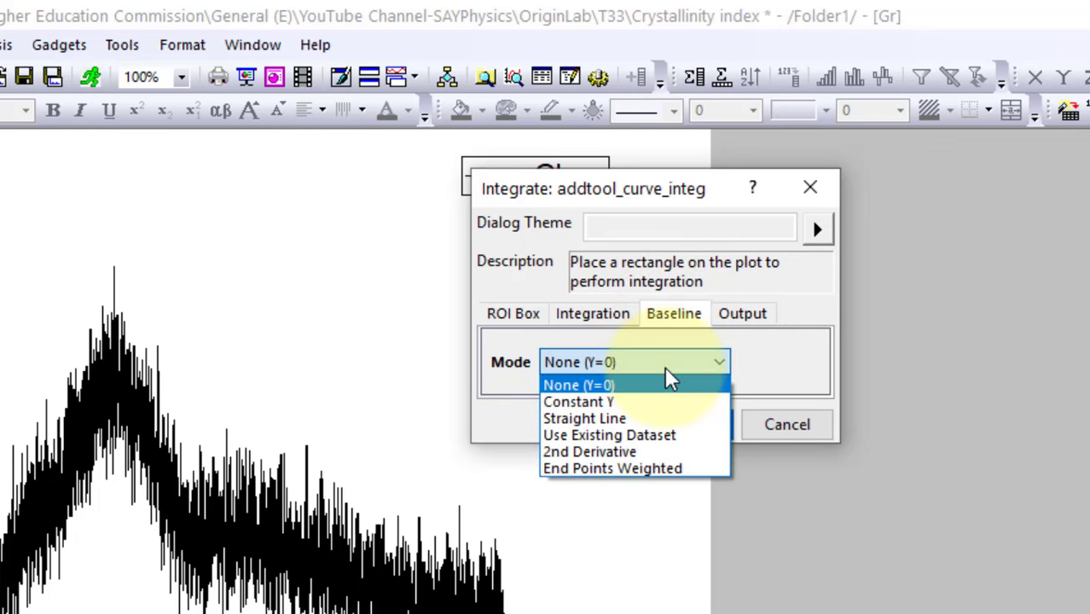
pyautogui.click(640, 405)
pyautogui.doubleClick(570, 429)
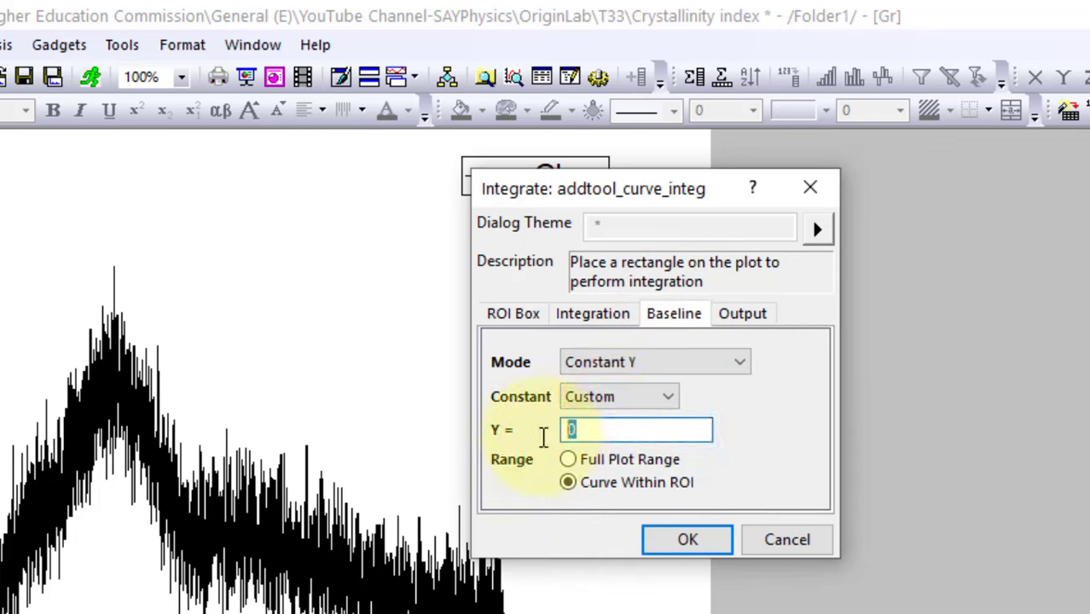
pyautogui.hotkey('alt', 'Tab')
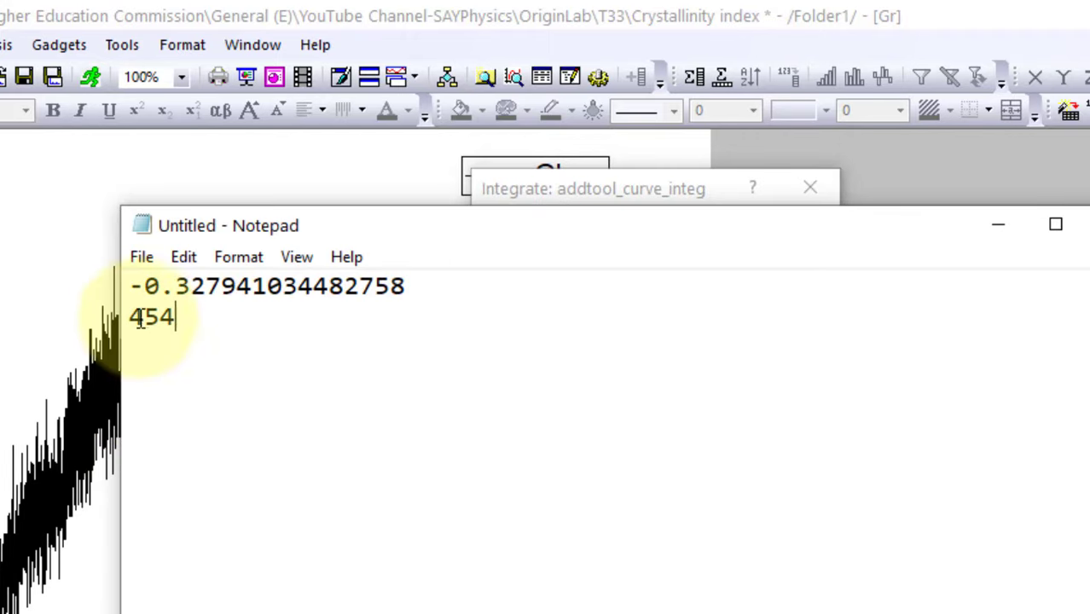
pyautogui.hotkey('alt', 'Tab')
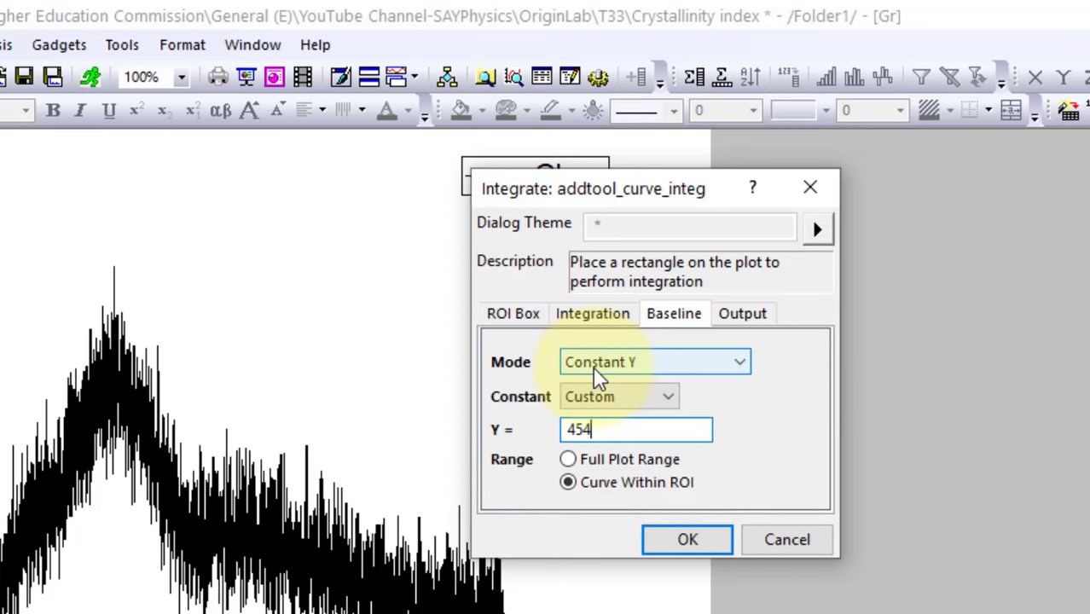
# Create the integration with the shading color kept after closing the gadget, and stretch its region over the whole curve, about 10 to 80.
pyautogui.click(597, 314)
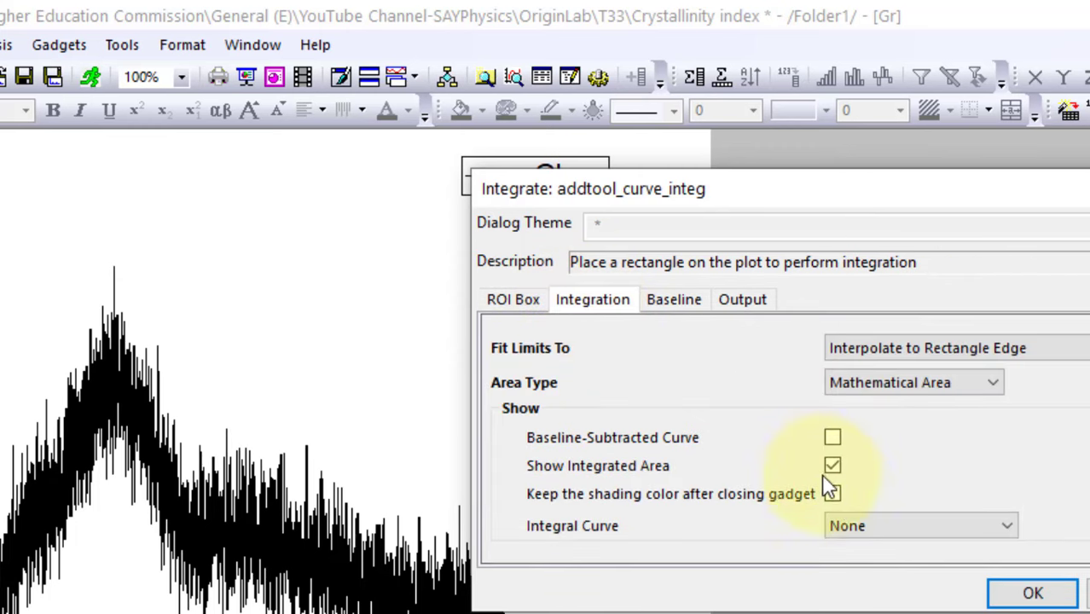
pyautogui.click(833, 495)
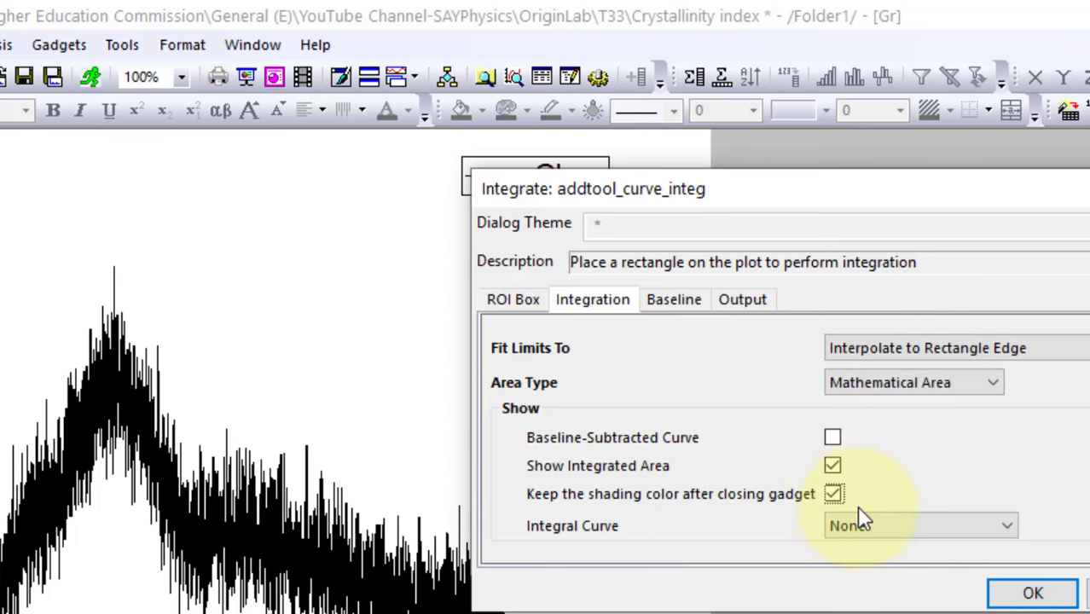
pyautogui.click(1033, 594)
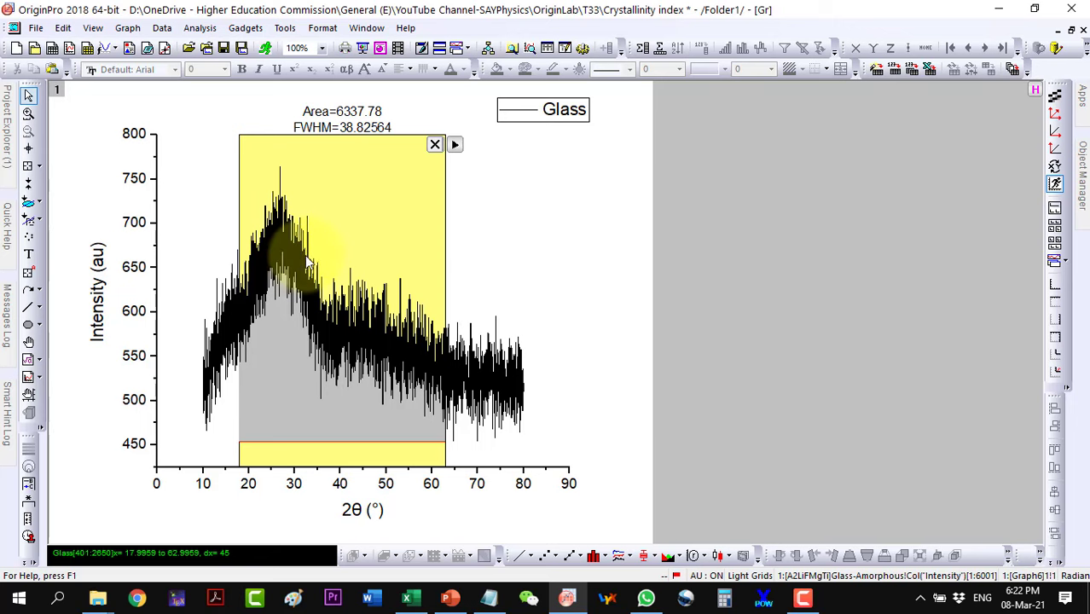
pyautogui.moveTo(377, 236); pyautogui.dragTo(340, 237)
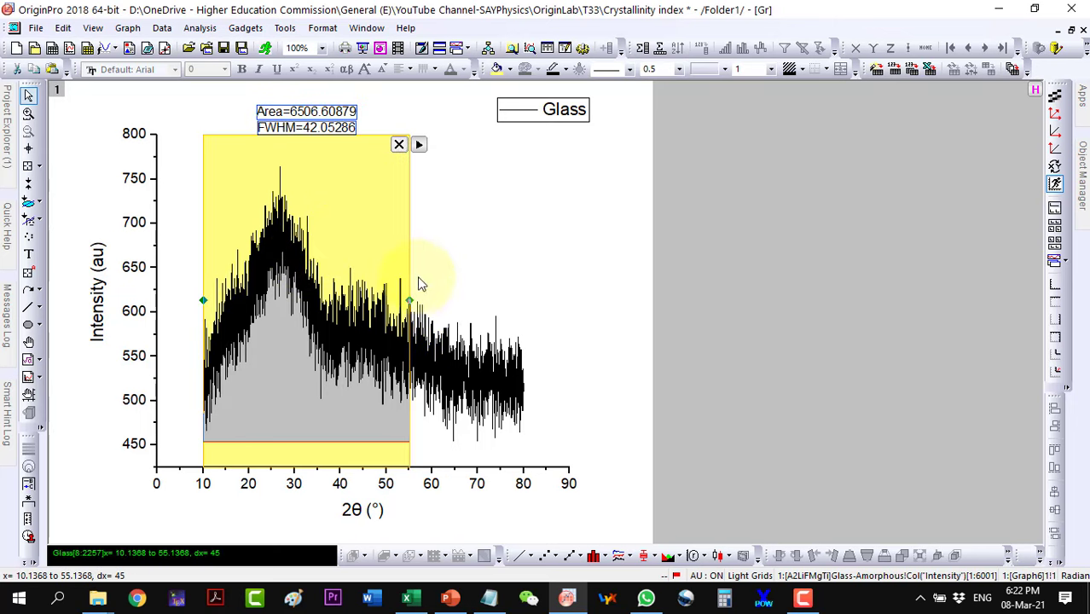
pyautogui.moveTo(411, 303); pyautogui.dragTo(525, 307)
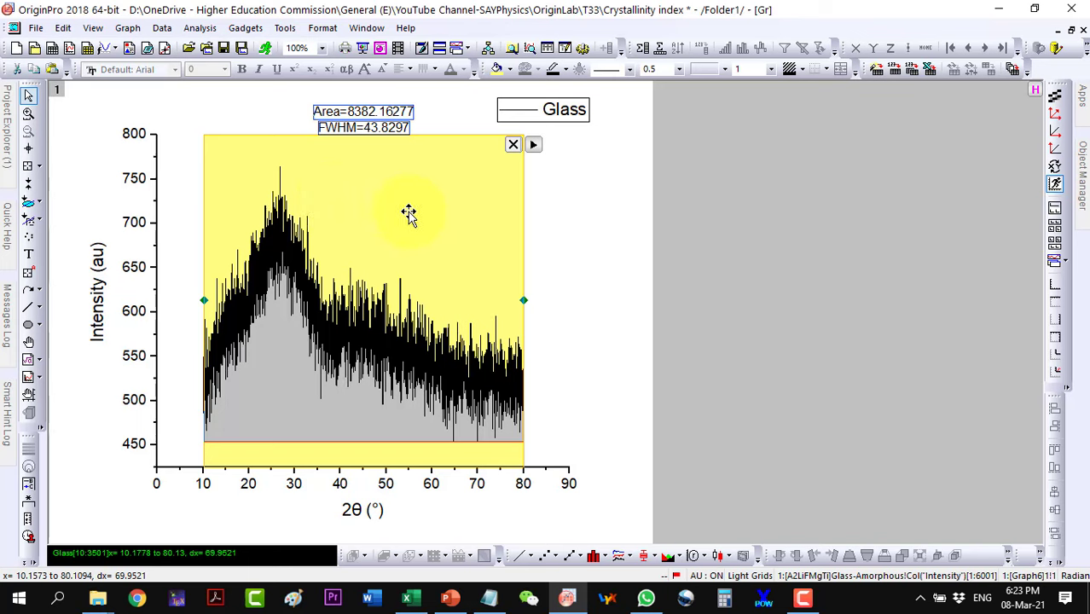
# Copy only the area number from the integration label's text and close the label's settings without changes.
pyautogui.click(358, 110)
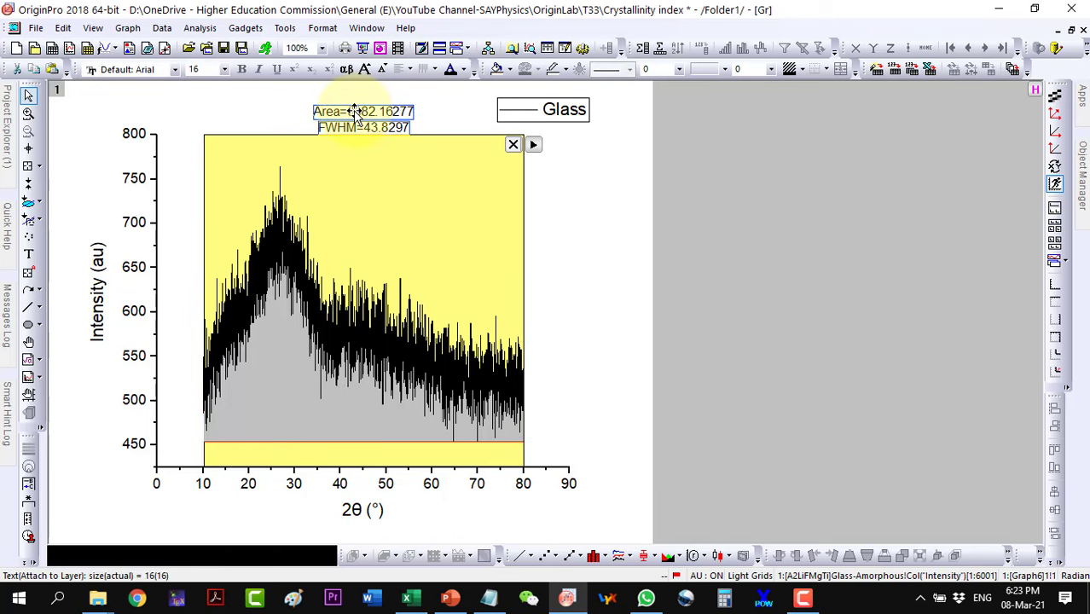
pyautogui.doubleClick(355, 112)
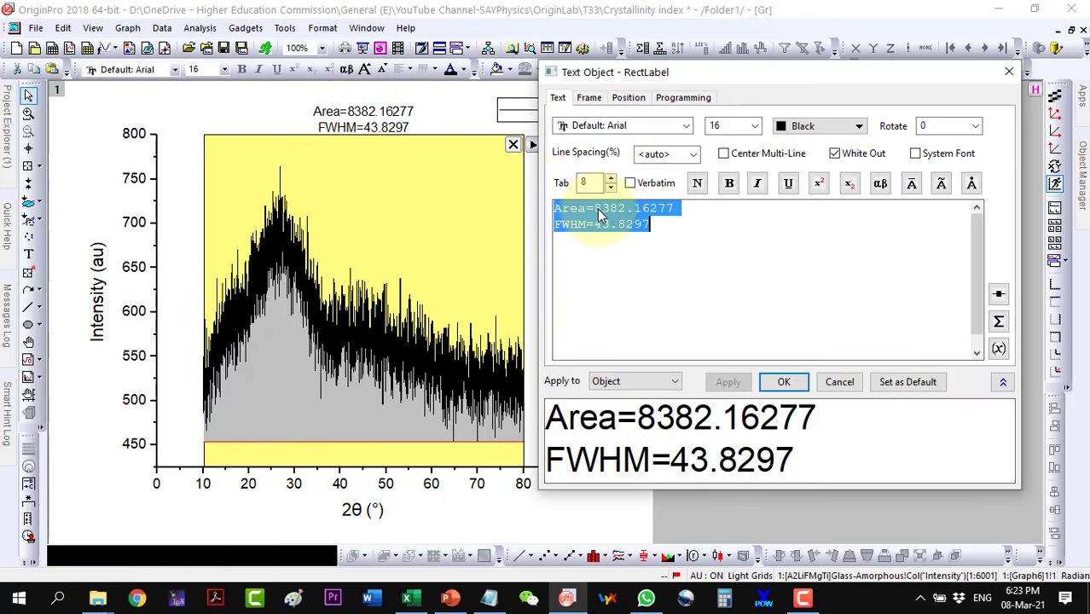
pyautogui.click(599, 215)
pyautogui.moveTo(596, 211); pyautogui.dragTo(679, 211)
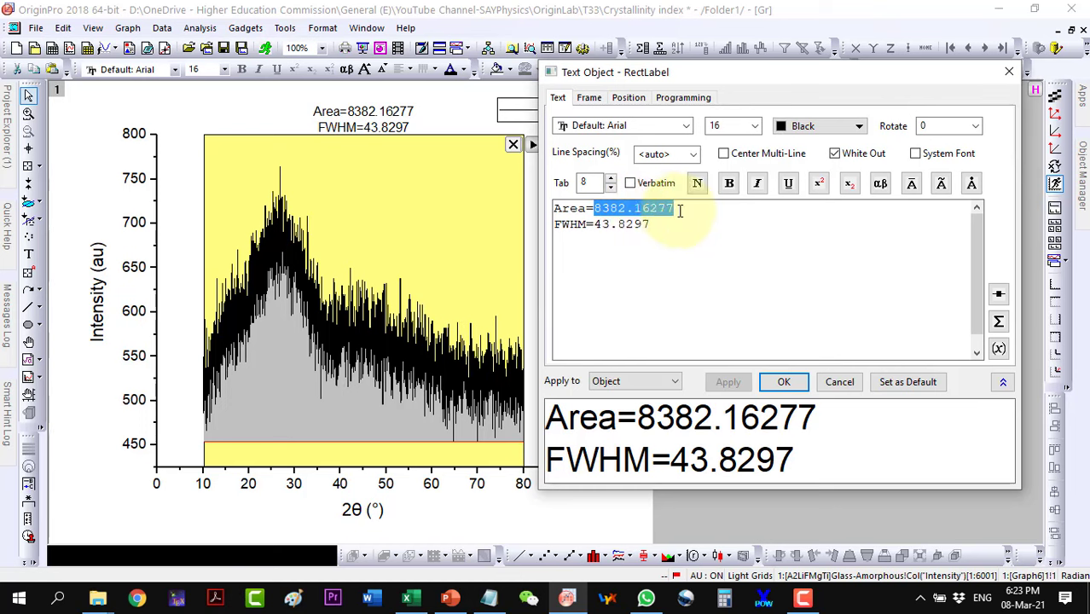
pyautogui.rightClick(661, 213)
pyautogui.click(699, 287)
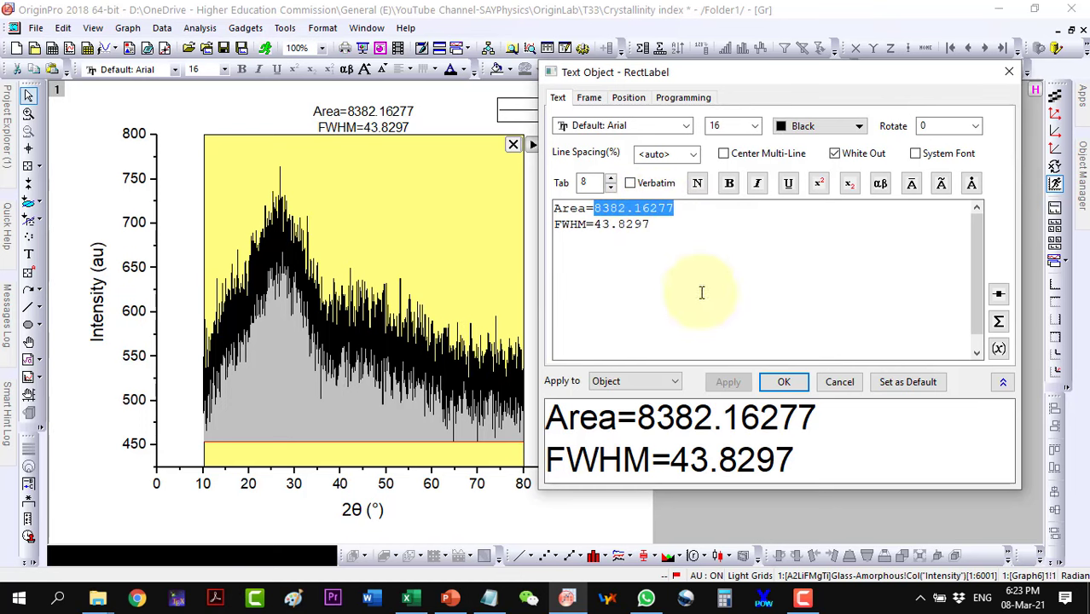
pyautogui.click(837, 384)
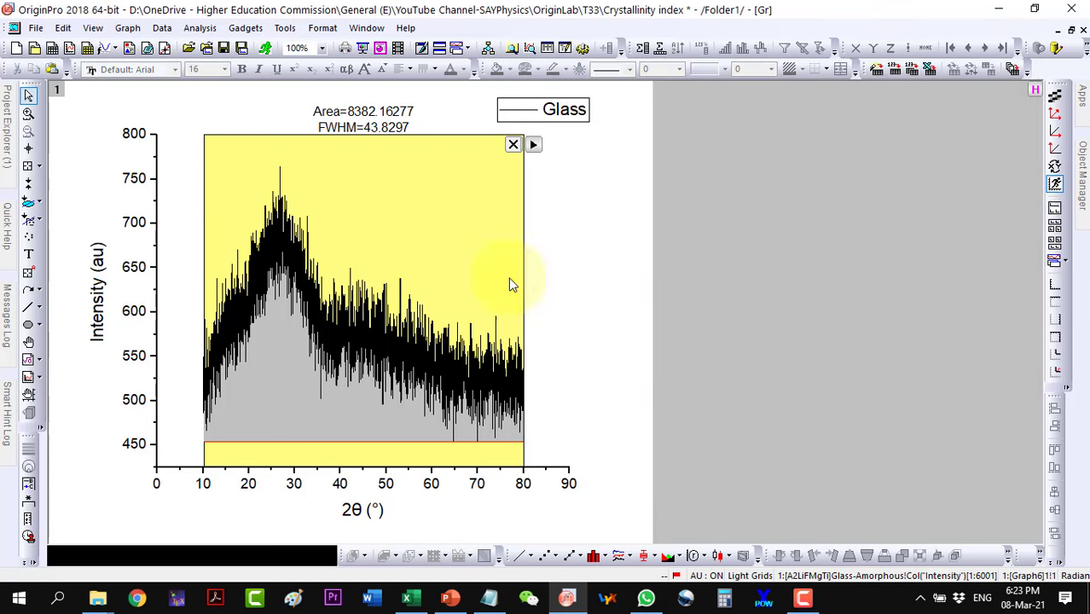
# Switch to Excel and paste the copied total area, 8382.16277, into cell B2.
pyautogui.moveTo(407, 597)
pyautogui.click(360, 506)
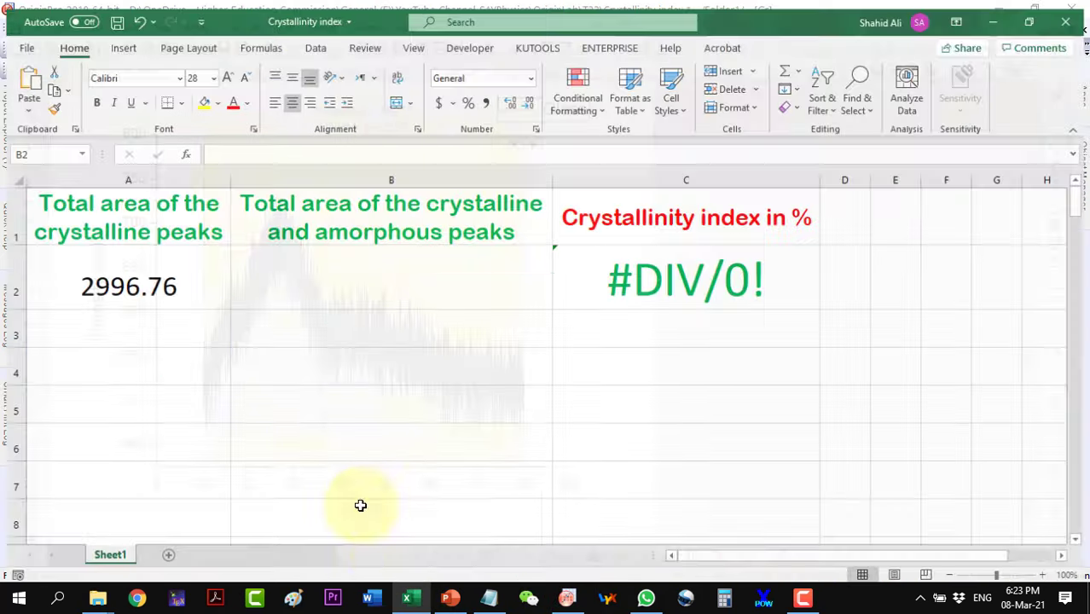
pyautogui.click(24, 75)
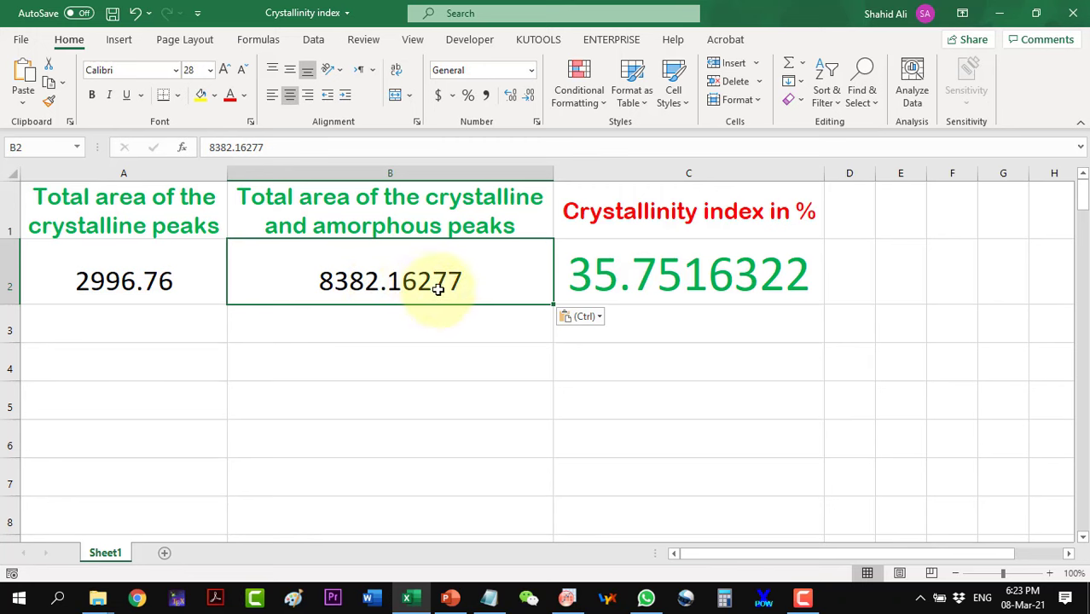